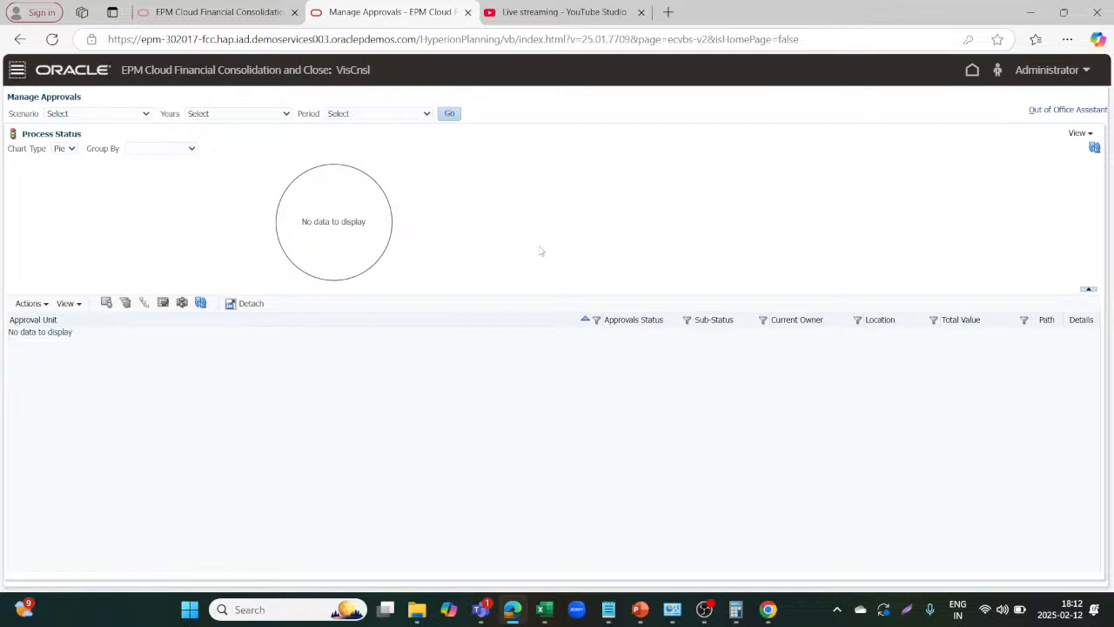
Load the approval units for scenario Actual, year FY17 and period Jan.
left_click(141, 114)
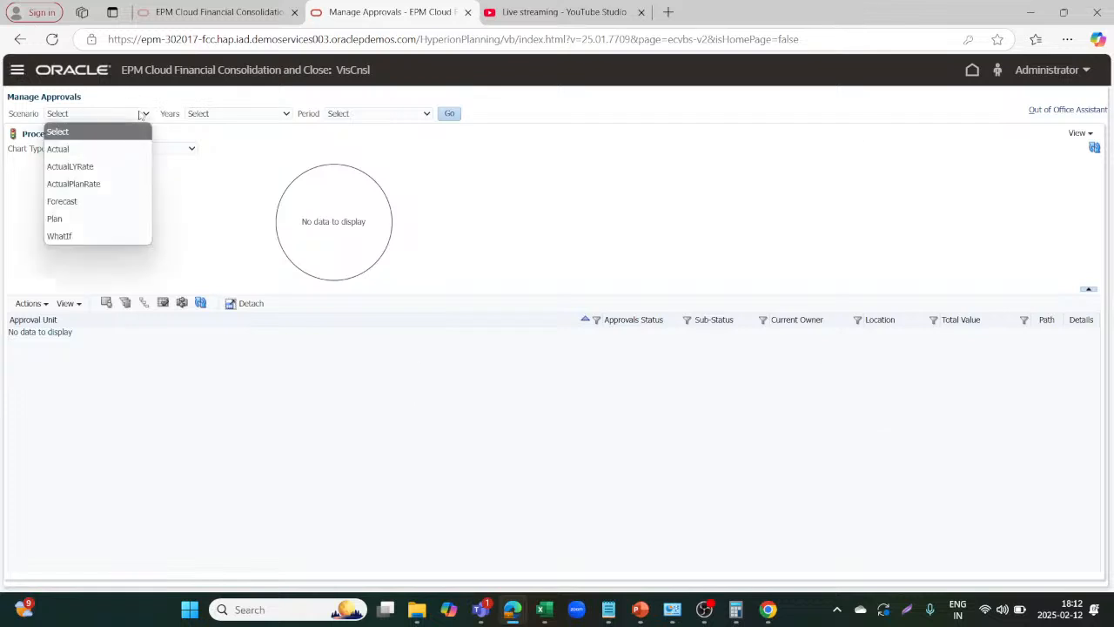
left_click(113, 147)
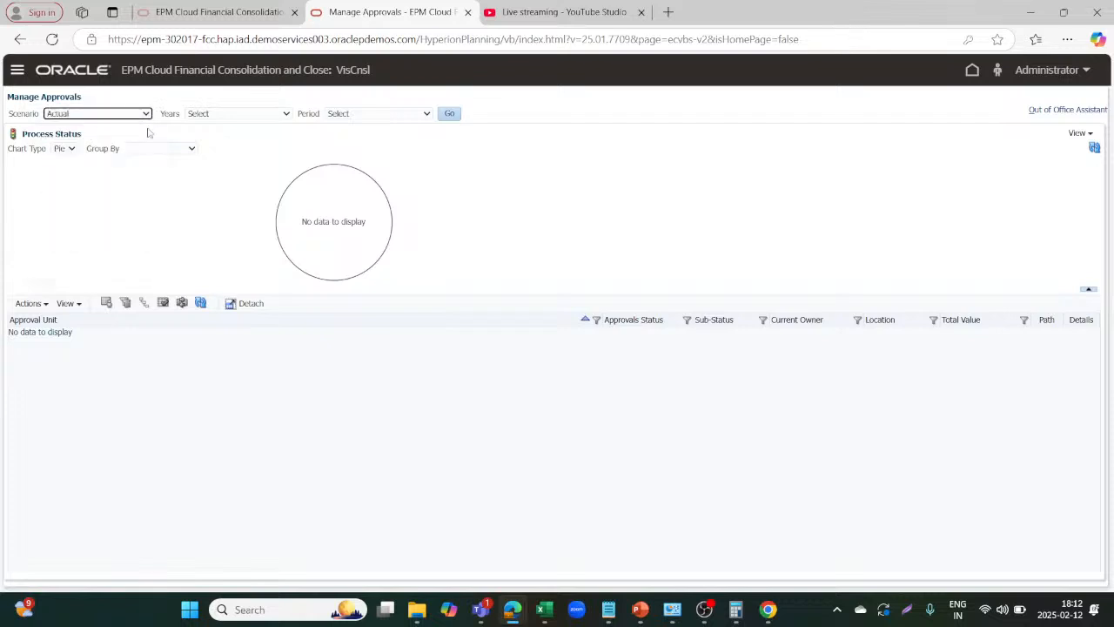
left_click(234, 113)
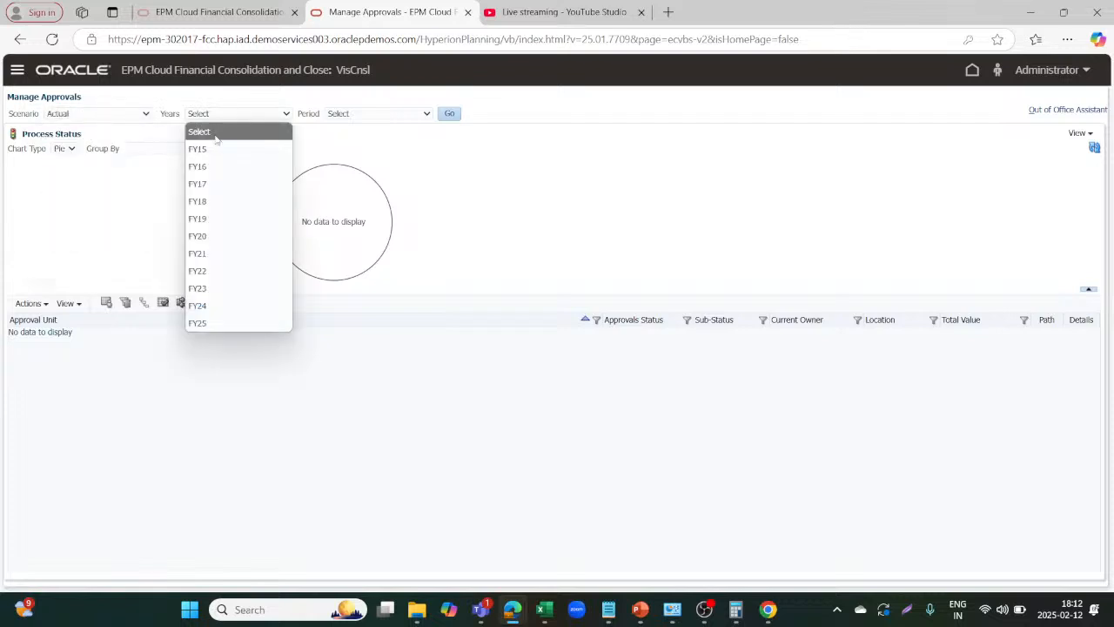
left_click(214, 184)
left_click(357, 118)
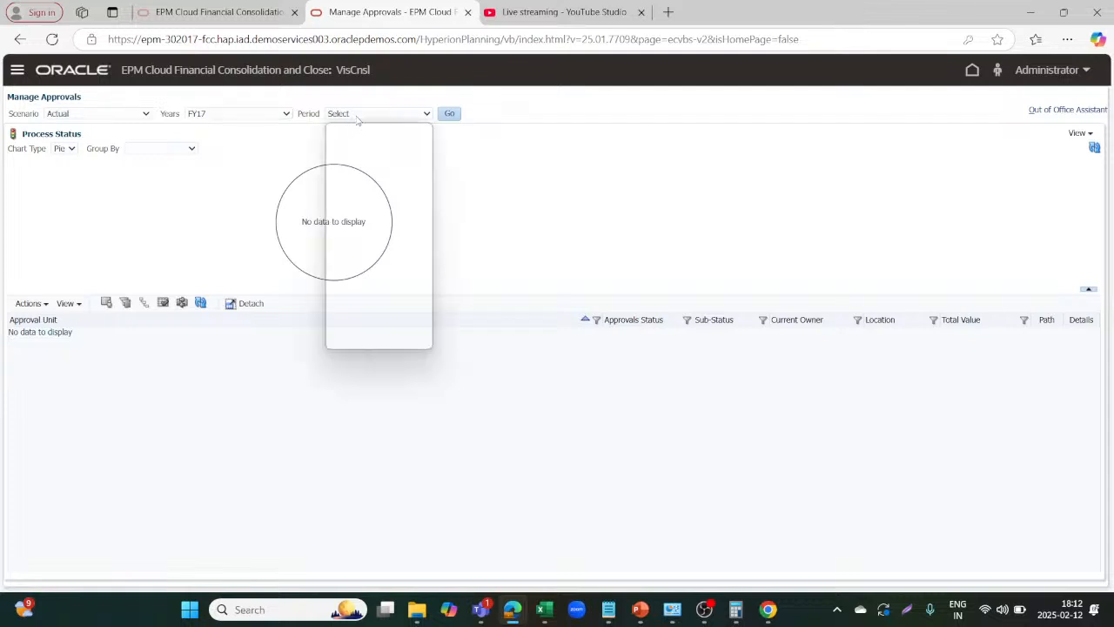
left_click(342, 146)
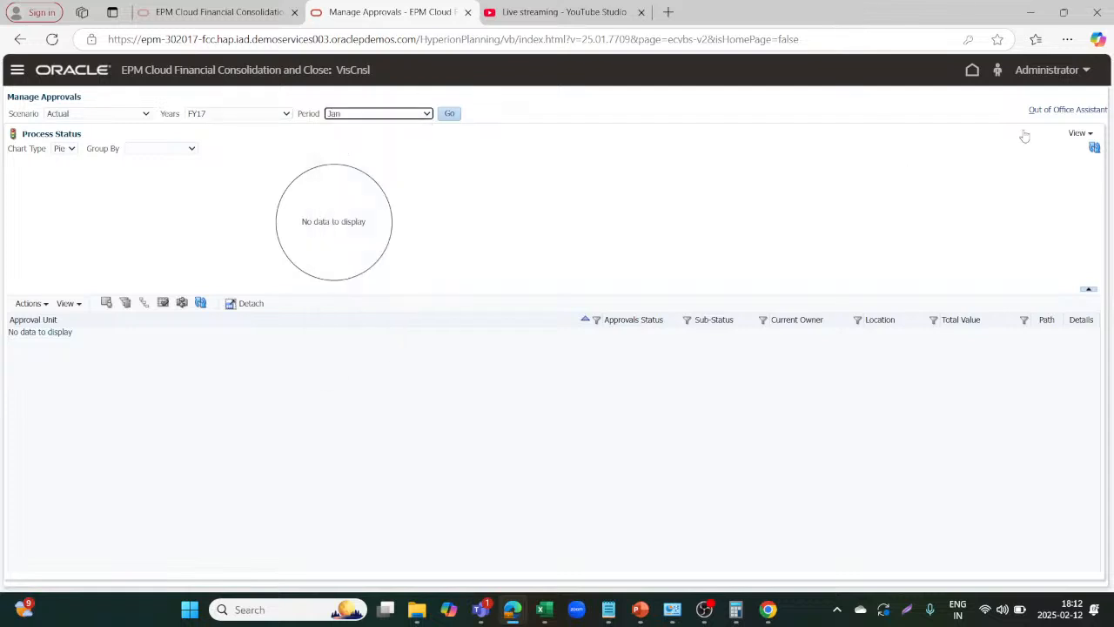
left_click(1086, 136)
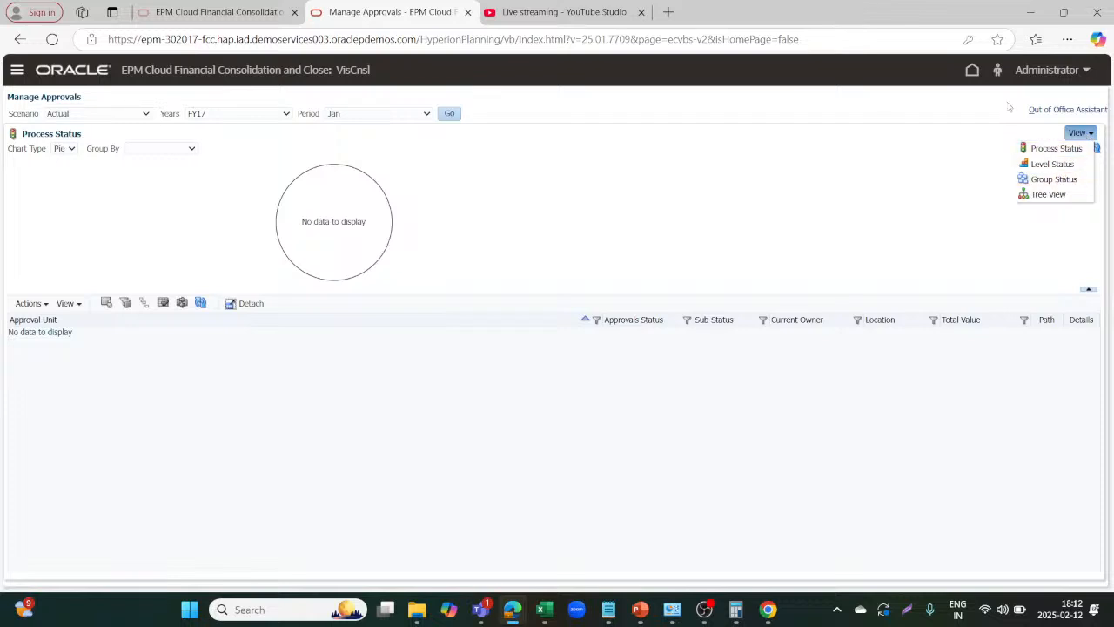
left_click(445, 116)
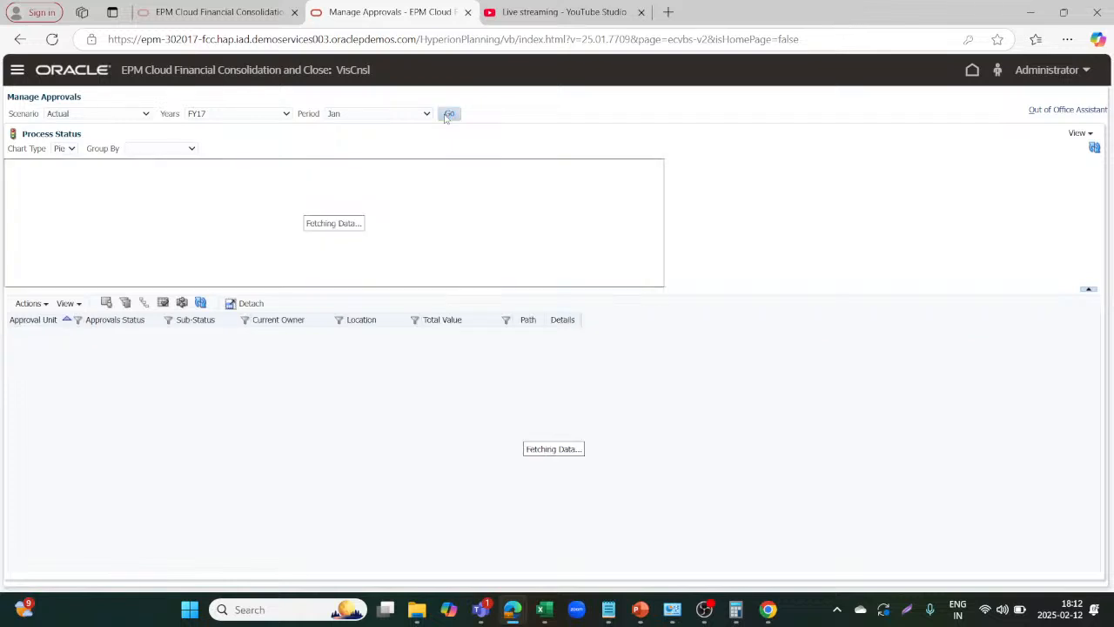
Switch the approvals display to Tree View and reload it for year FY15.
left_click(1077, 132)
left_click(1047, 194)
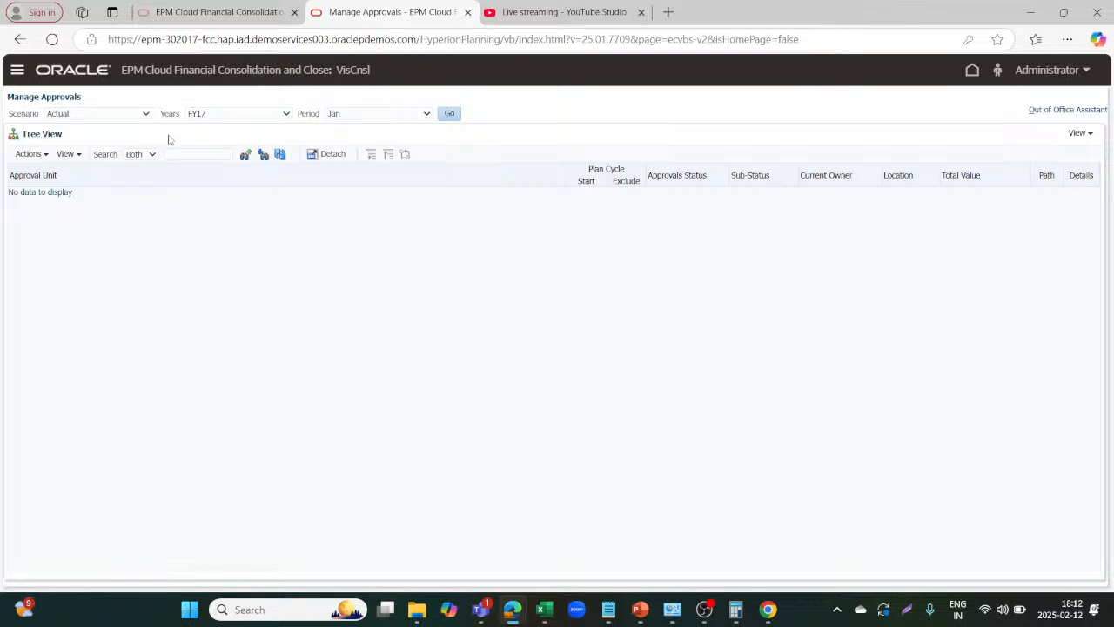
left_click(251, 113)
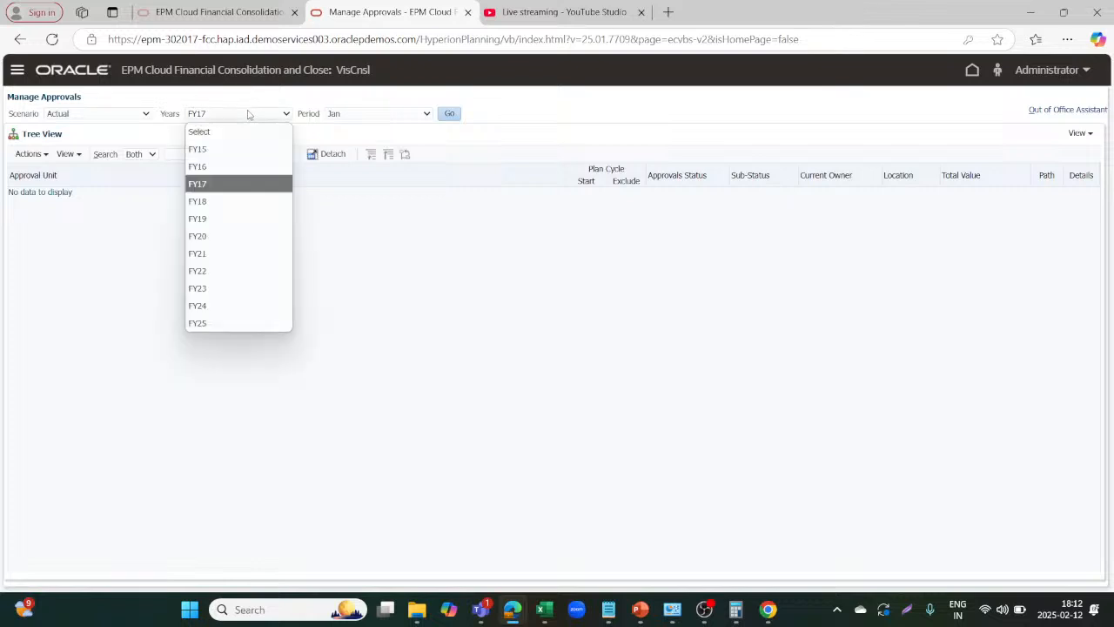
left_click(218, 149)
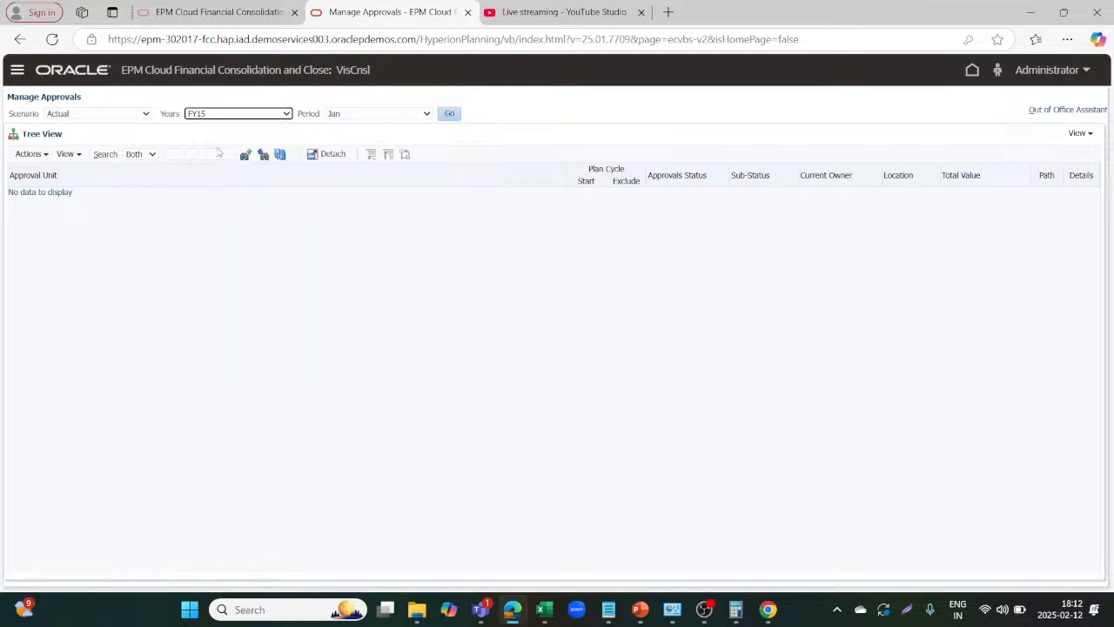
left_click(451, 116)
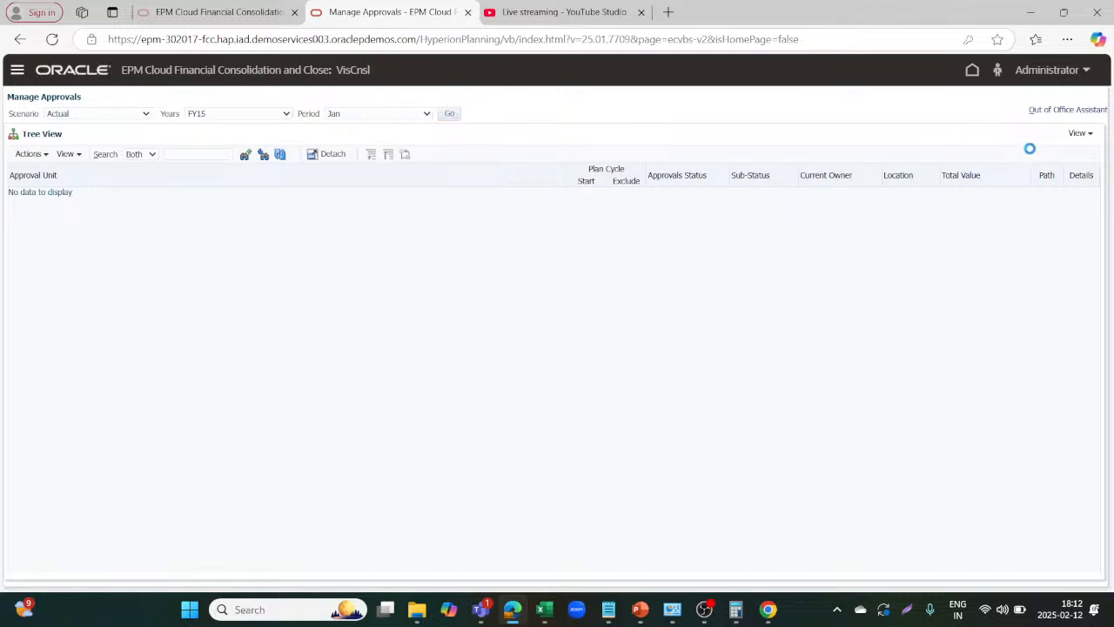
left_click(1078, 136)
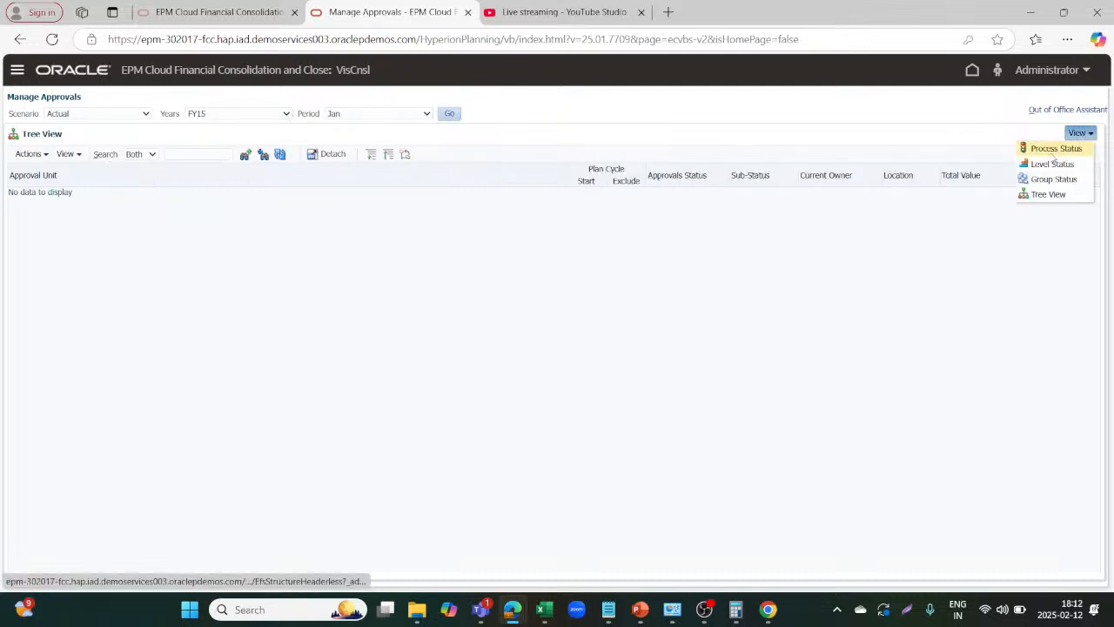
left_click(1040, 193)
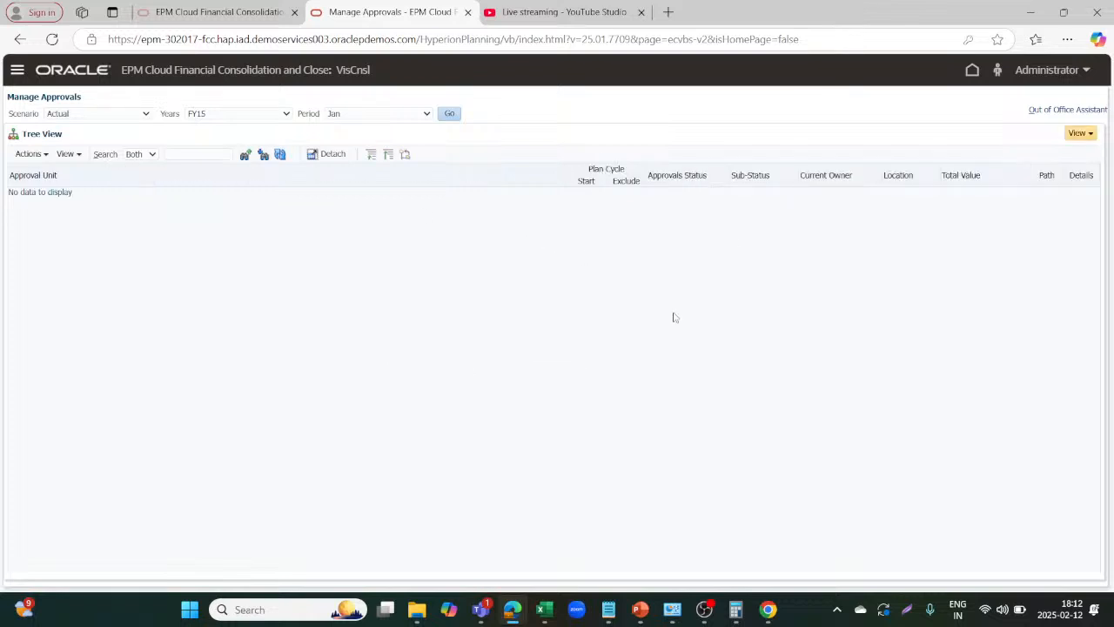
left_click(972, 72)
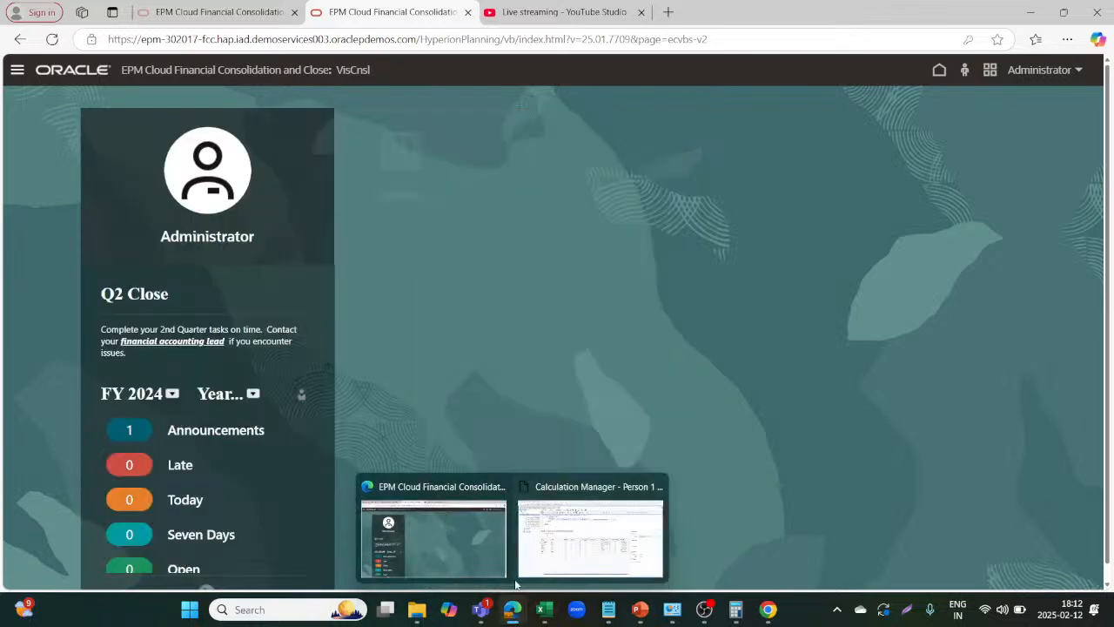
left_click(574, 539)
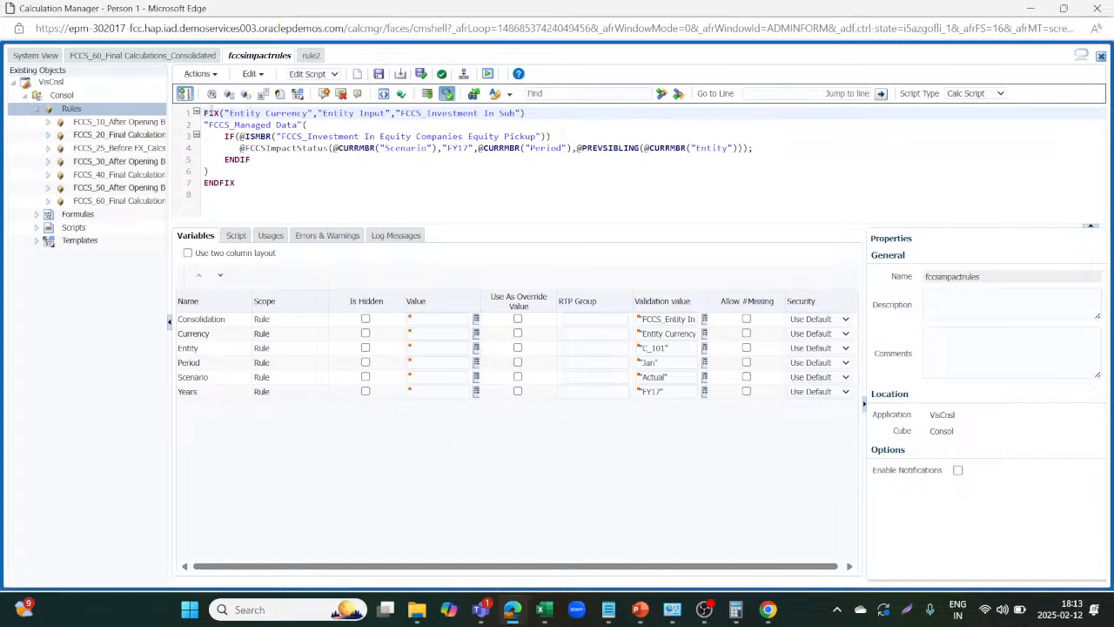
left_click(218, 124)
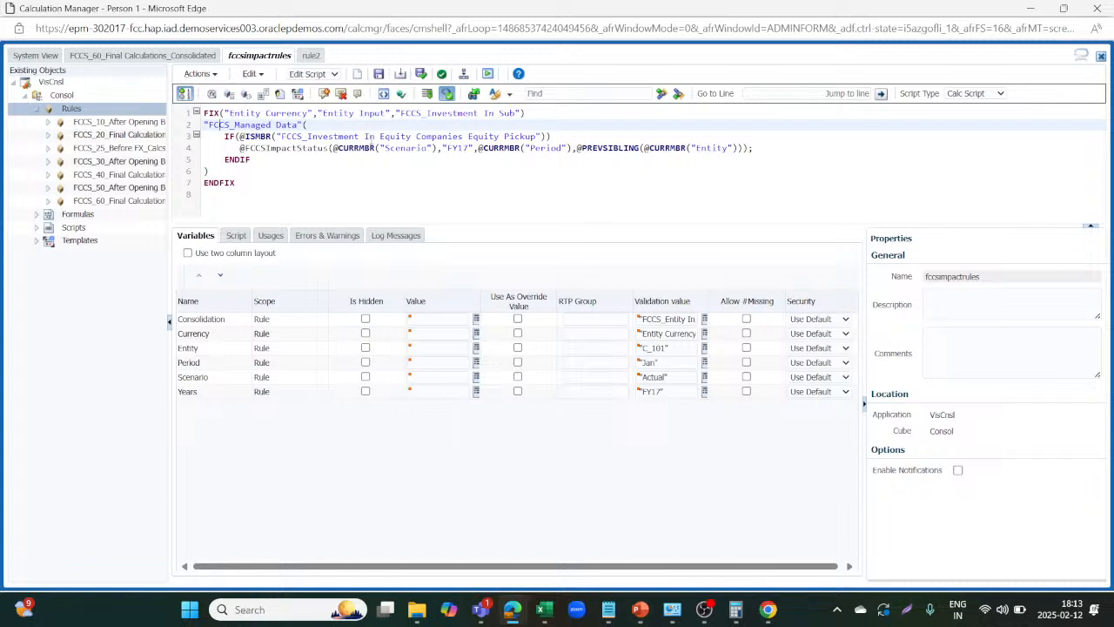
left_click(379, 137)
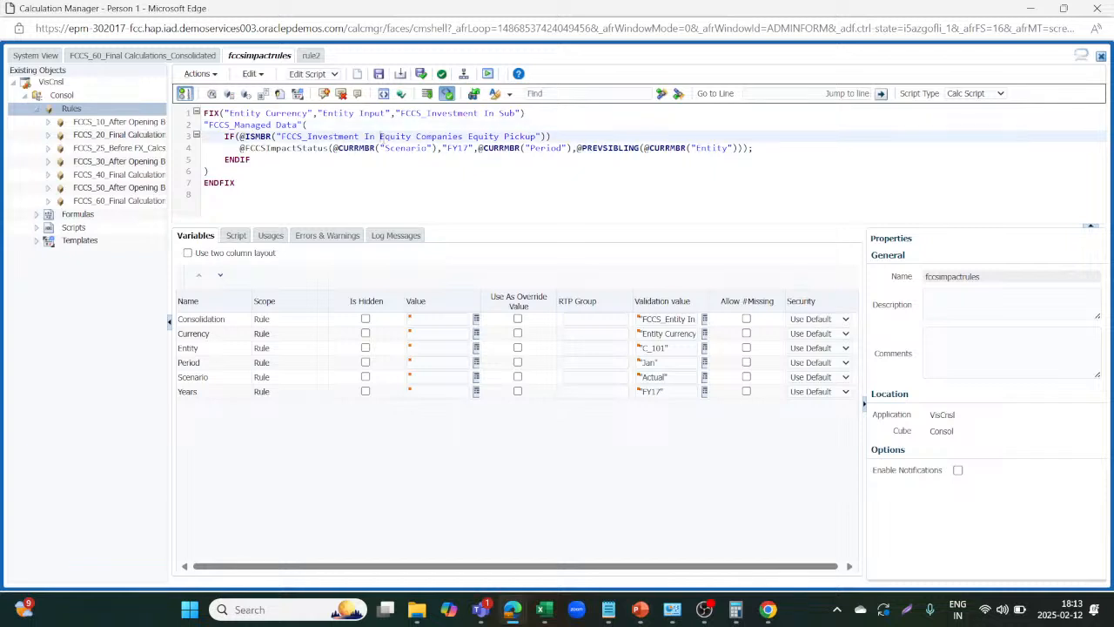
left_click(294, 148)
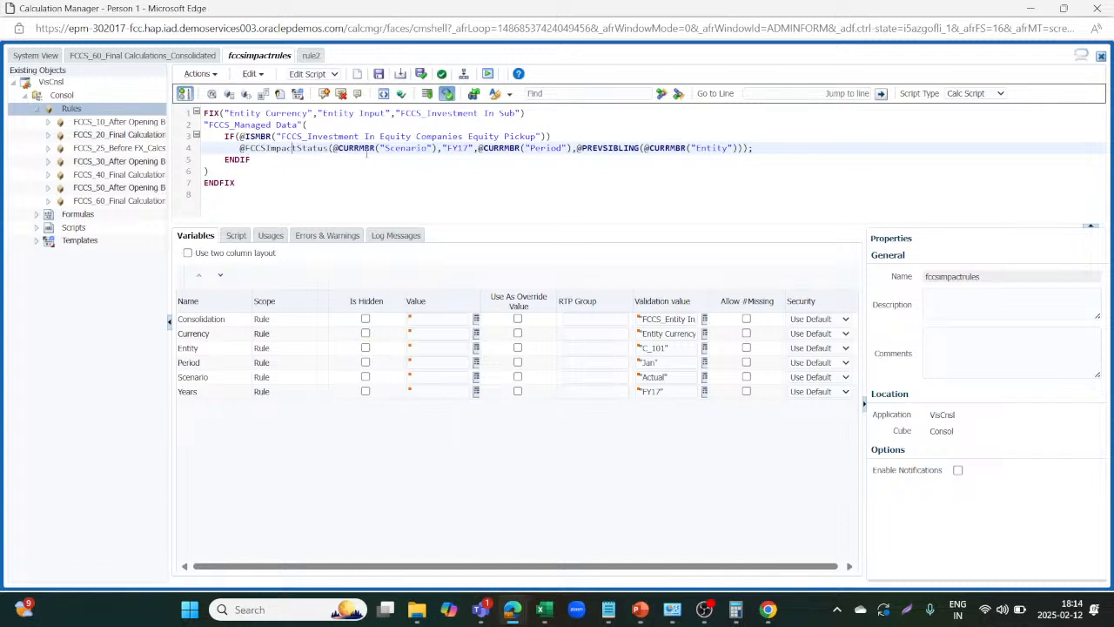
left_click(367, 150)
left_click(466, 149)
left_click(224, 182)
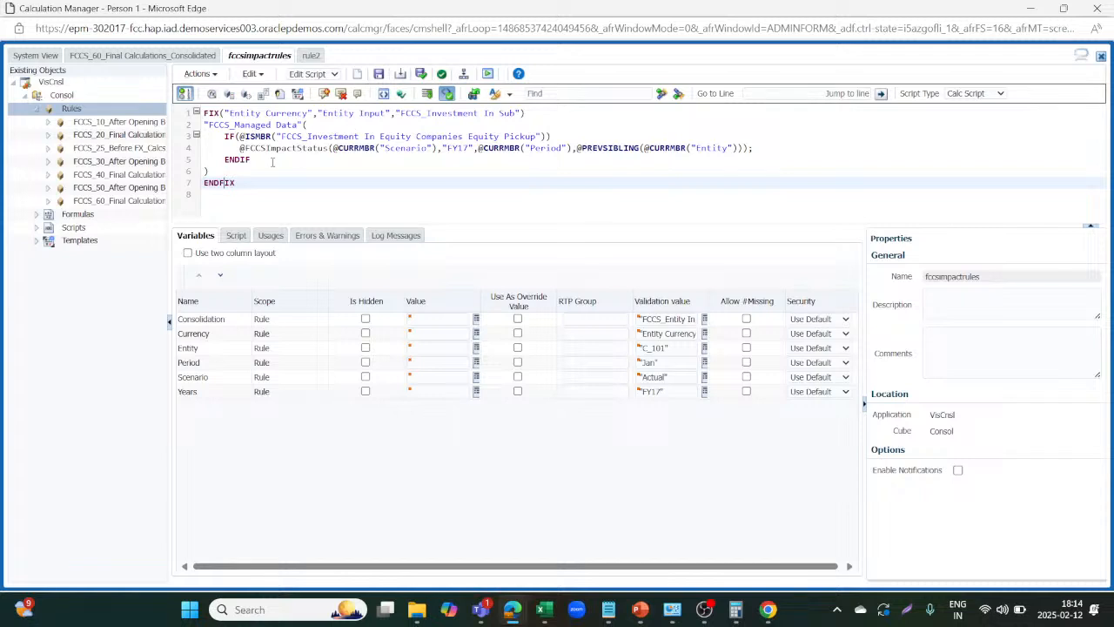
left_click(372, 151)
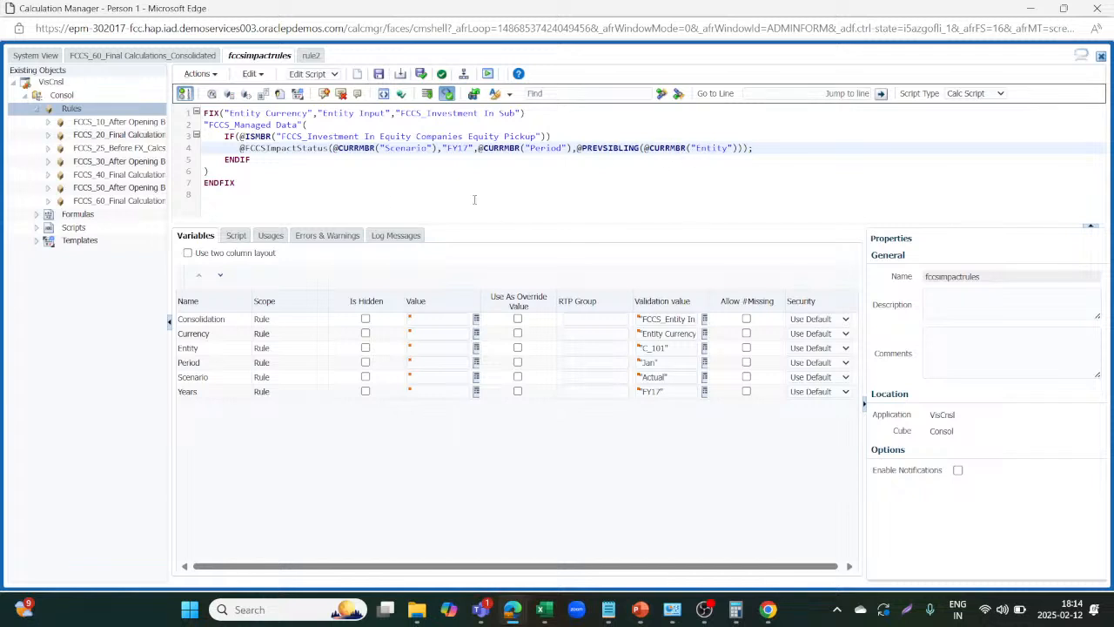
left_click(236, 161)
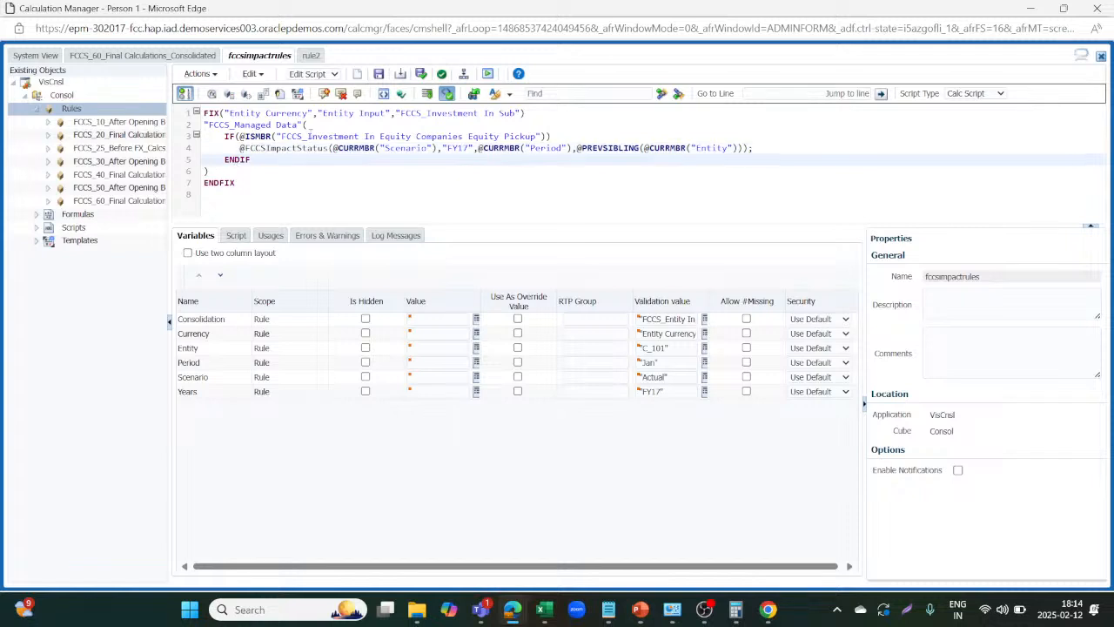
left_click(307, 124)
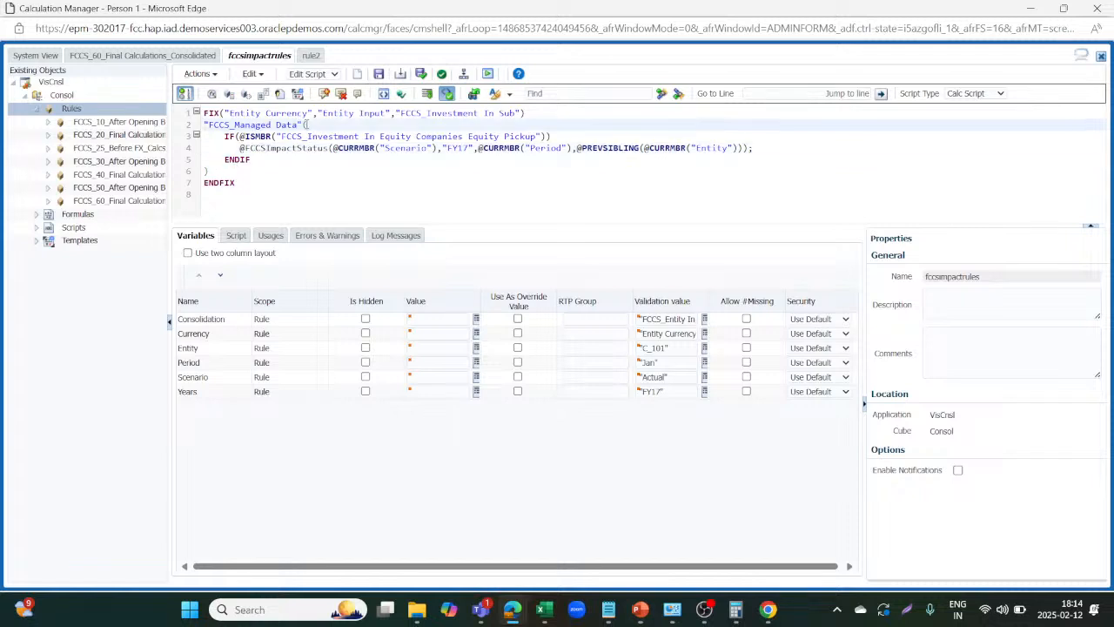
left_click(210, 171)
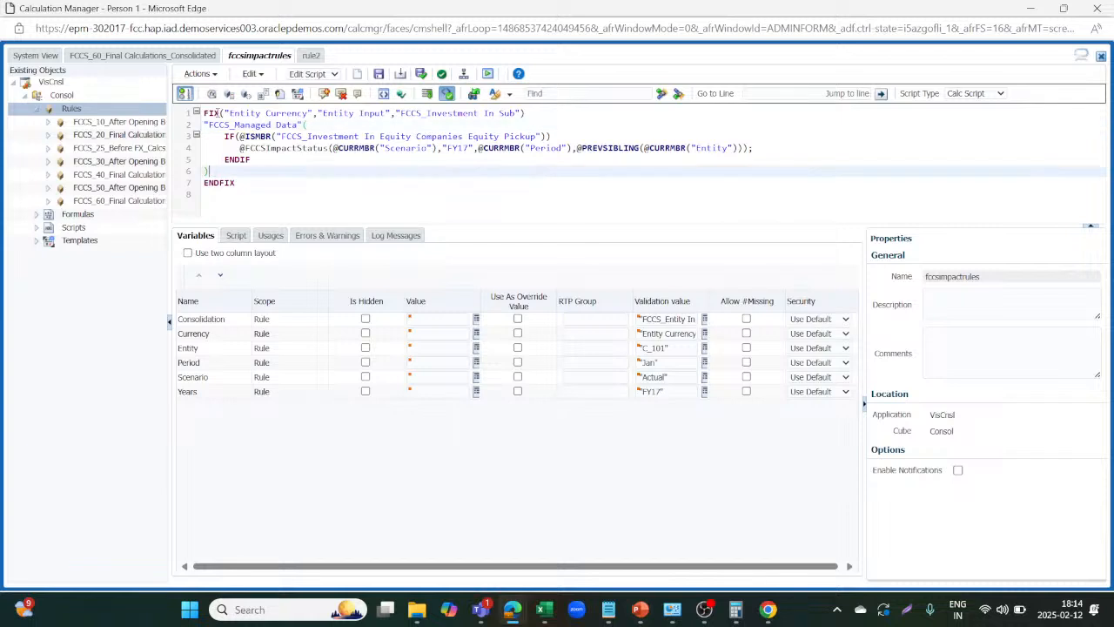
left_click(206, 113)
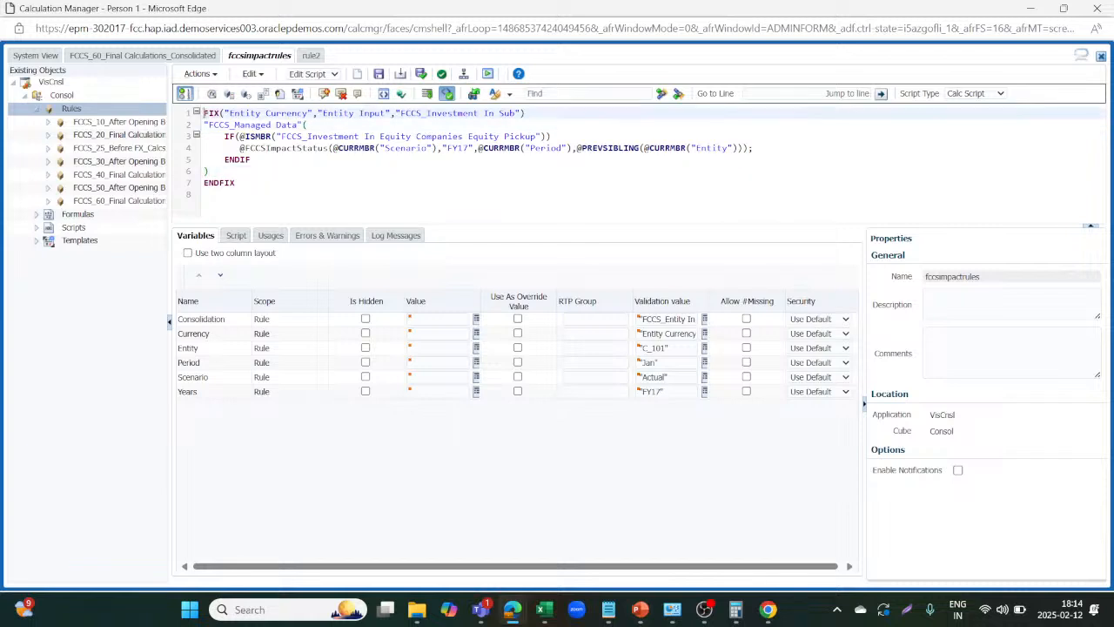
left_click(235, 174)
left_click(236, 179)
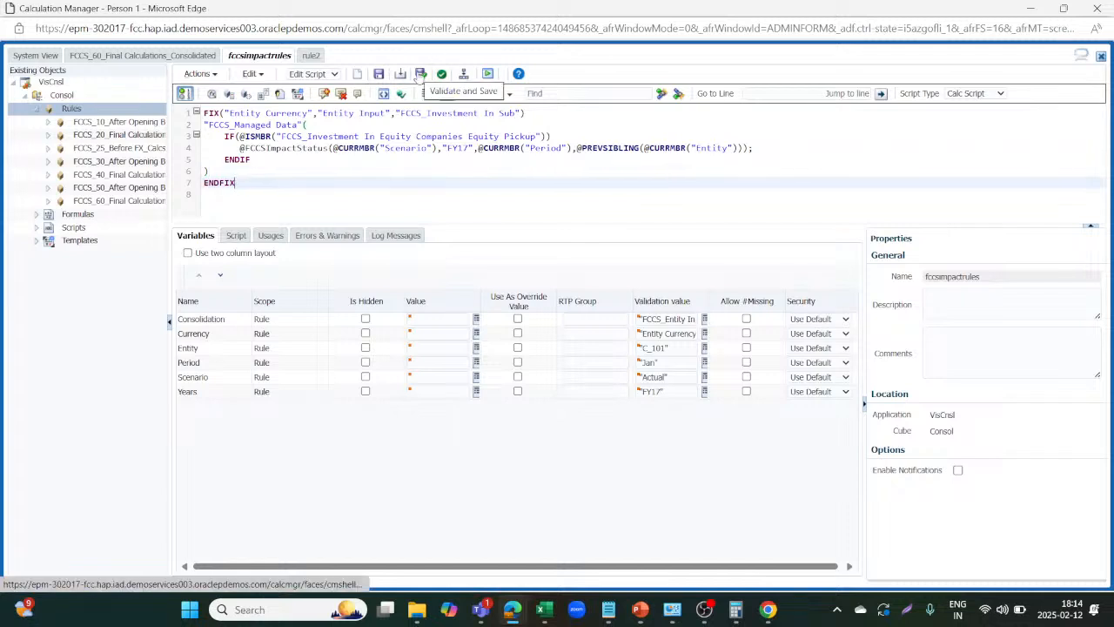
Validate and save the fccsimpactrules rule, and deploy it.
left_click(420, 74)
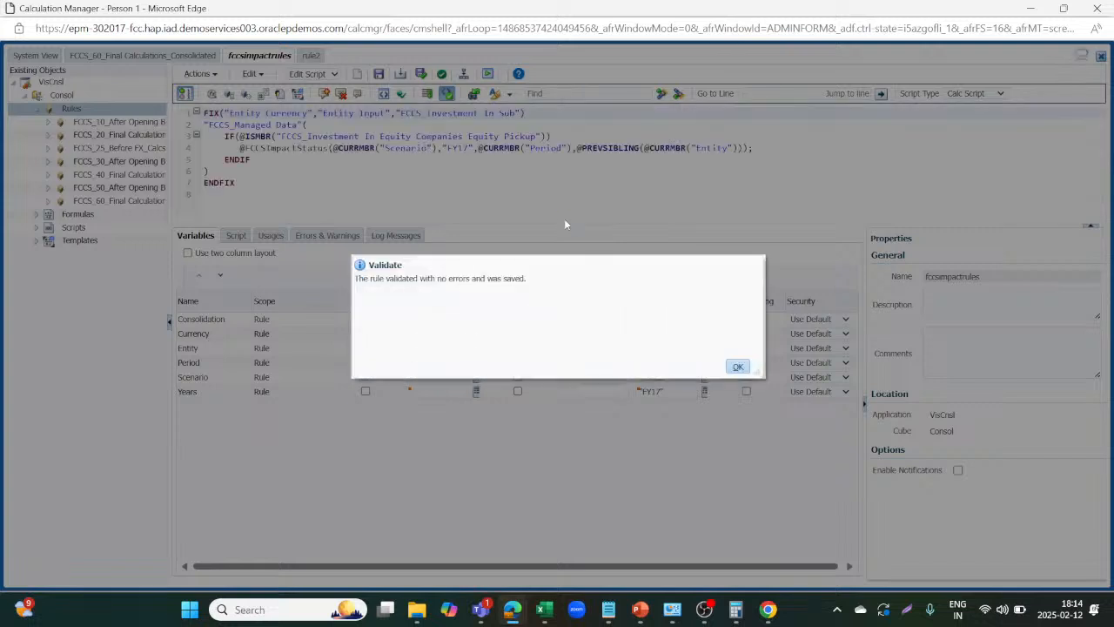
left_click(738, 369)
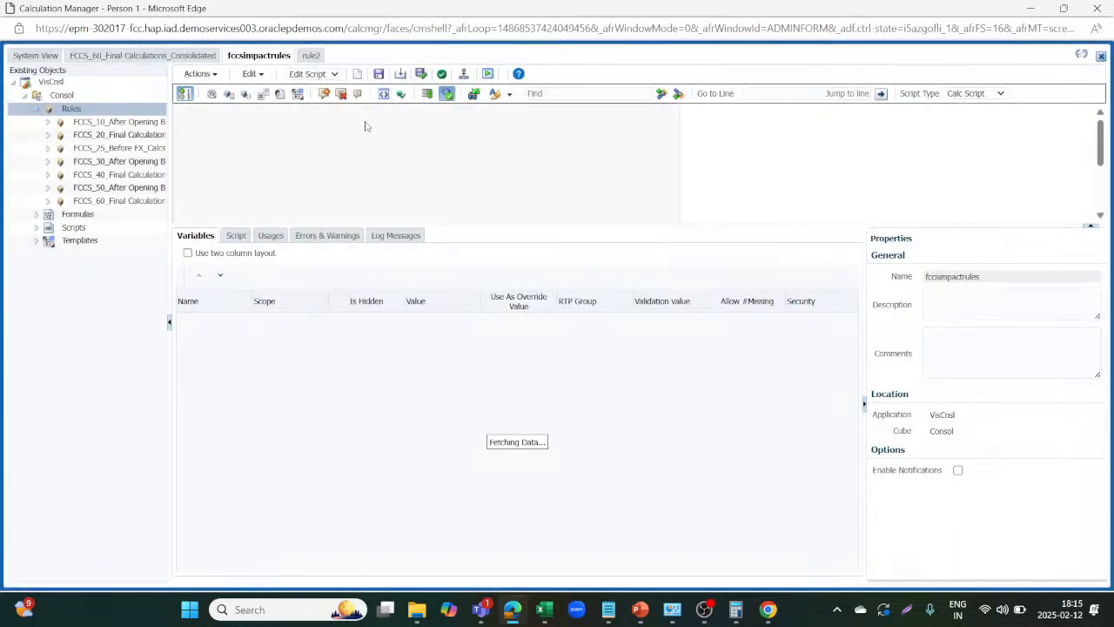
left_click(462, 76)
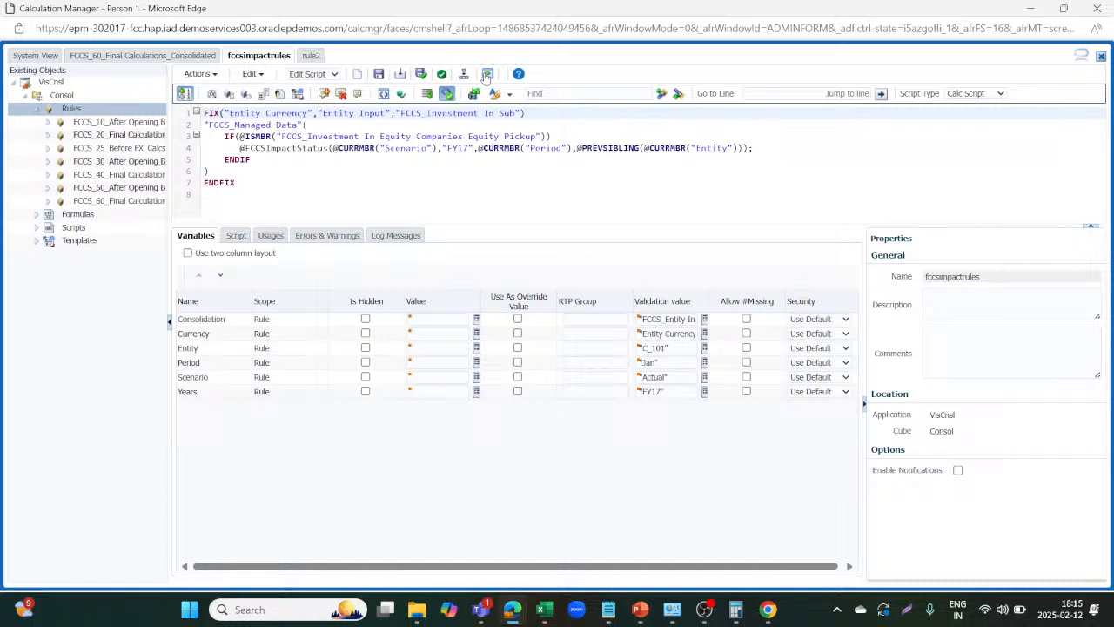
Launch the fccsimpactrules rule with the prompt values FCCS_Entity Input, Entity Currency, C_101, Jan, Actual and FY17.
left_click(488, 75)
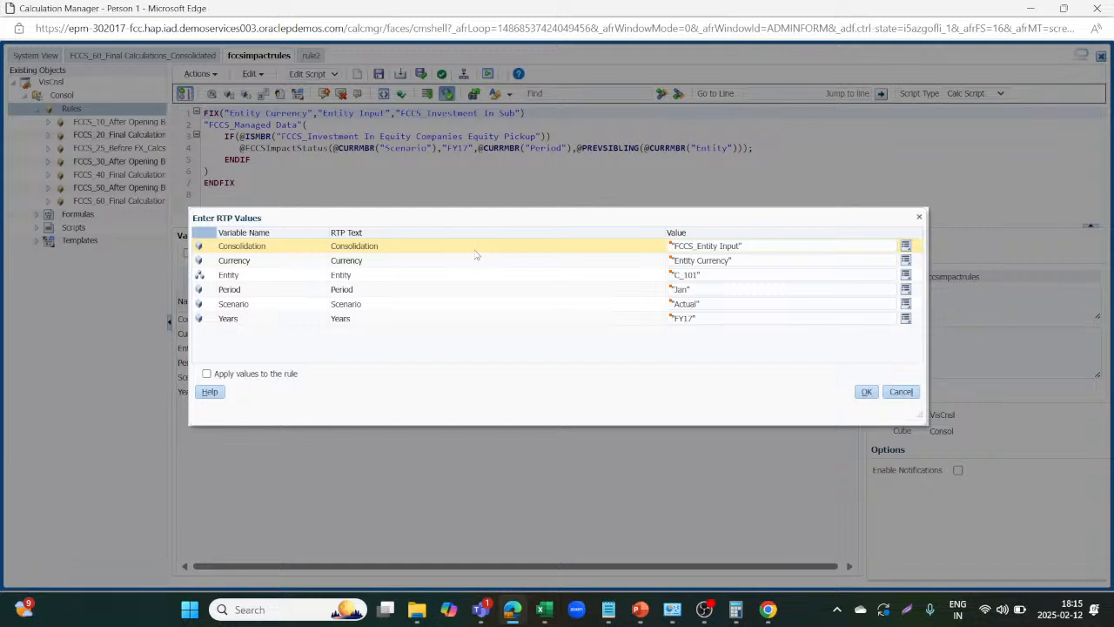
left_click(699, 274)
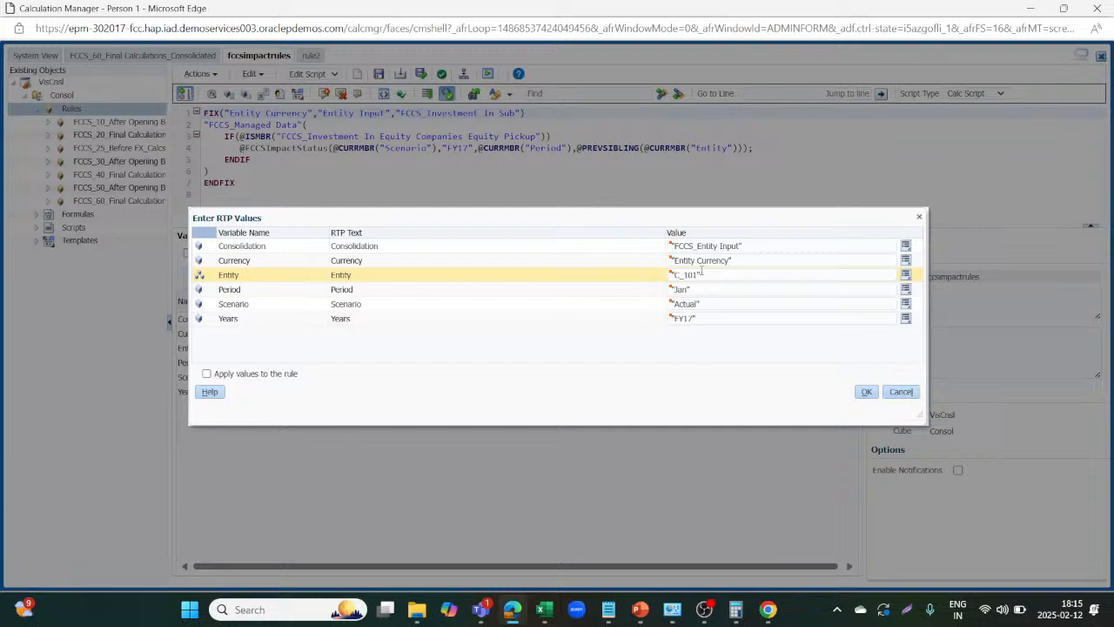
left_click(711, 244)
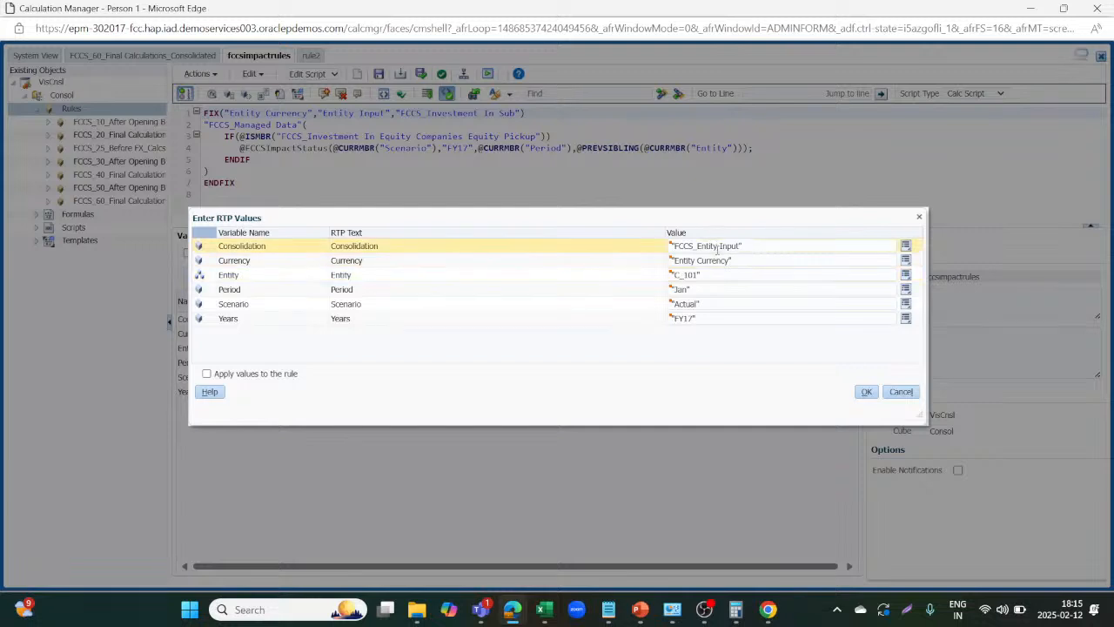
left_click(714, 260)
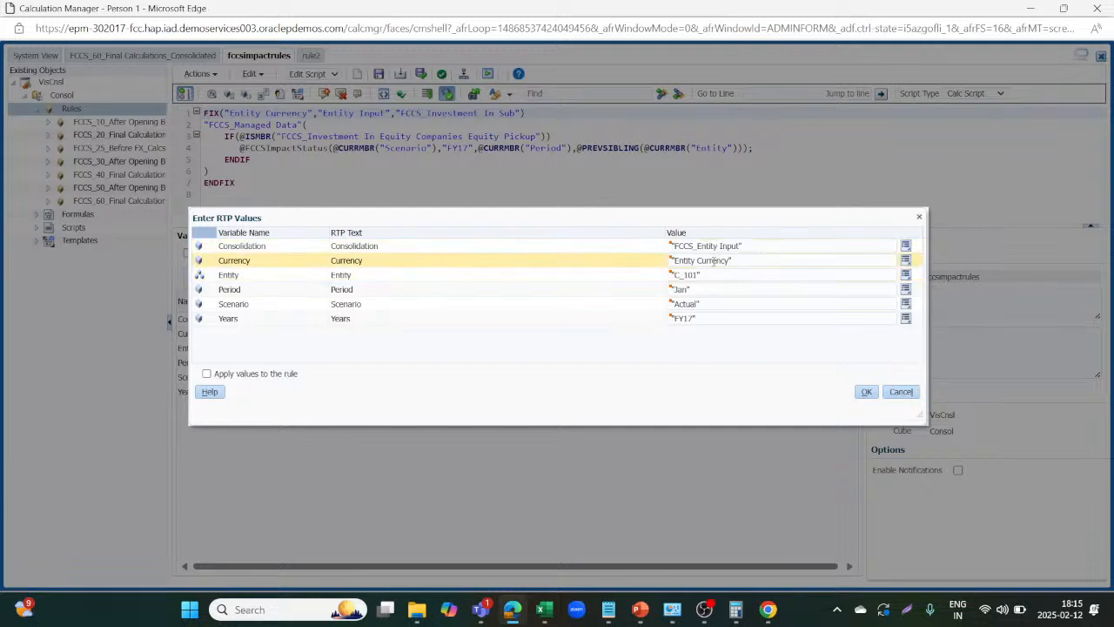
left_click(707, 274)
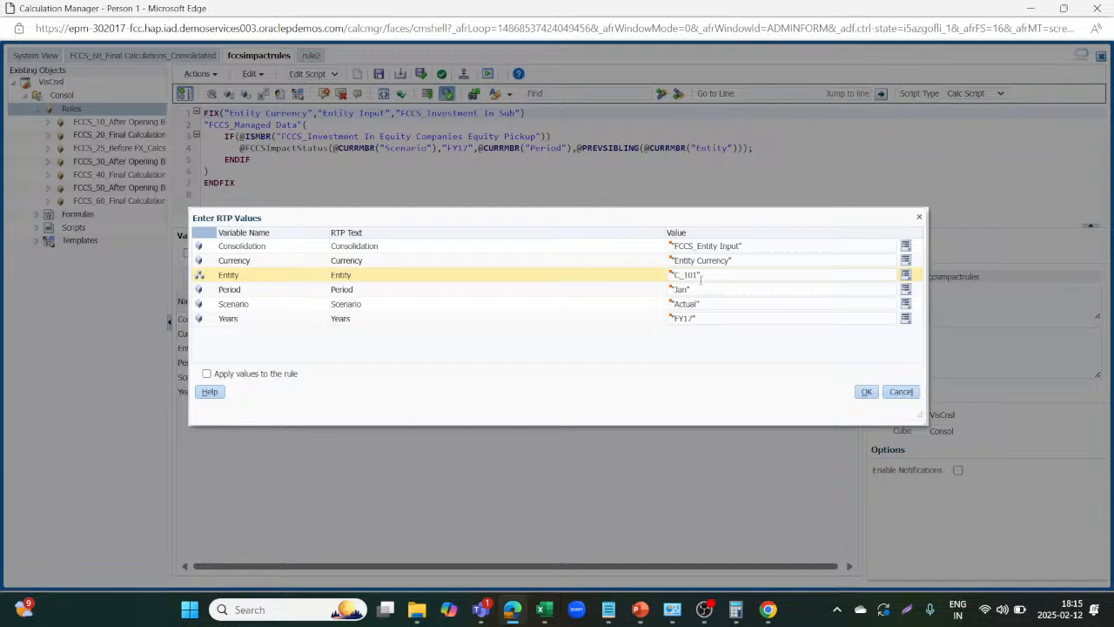
left_click(698, 292)
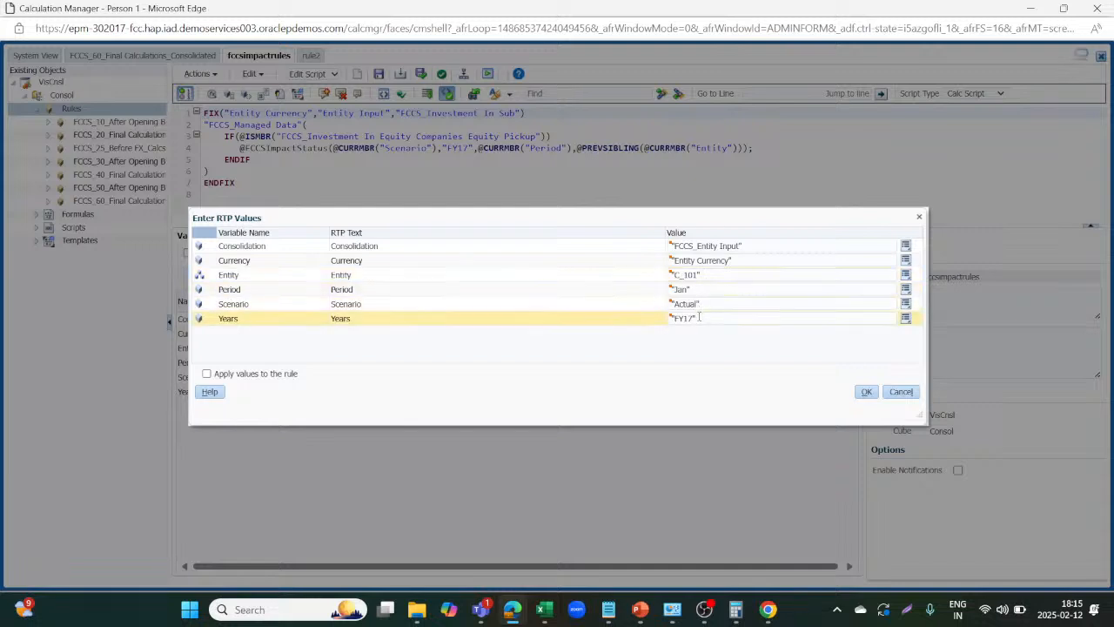
left_click(867, 391)
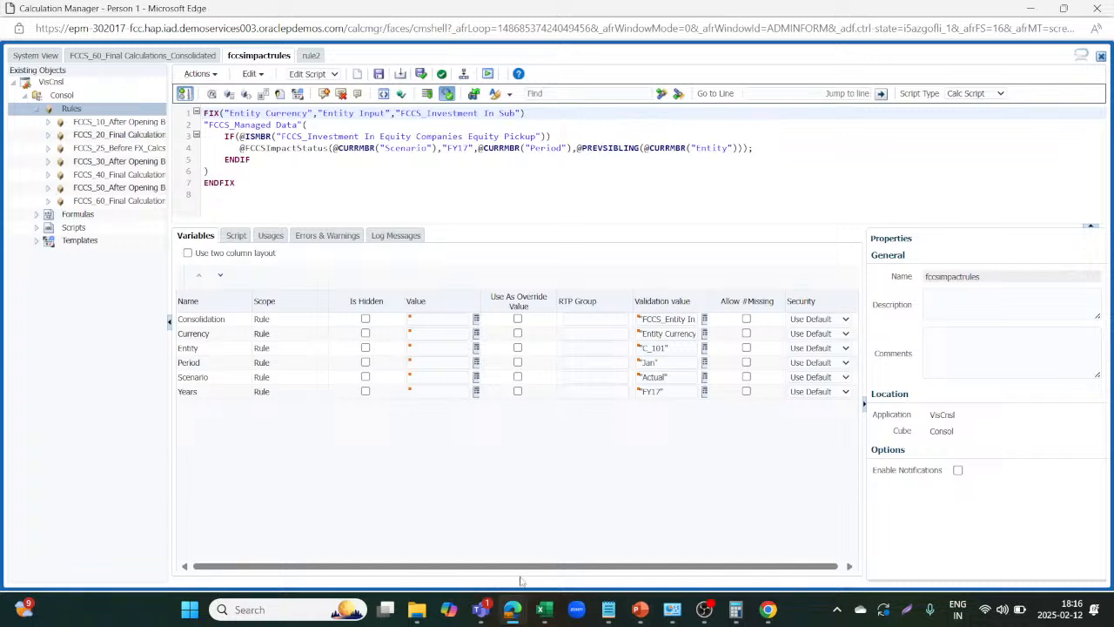
Switch to the Financial Consolidation and Close home window and dismiss the maintenance notification.
mouse_move(513, 607)
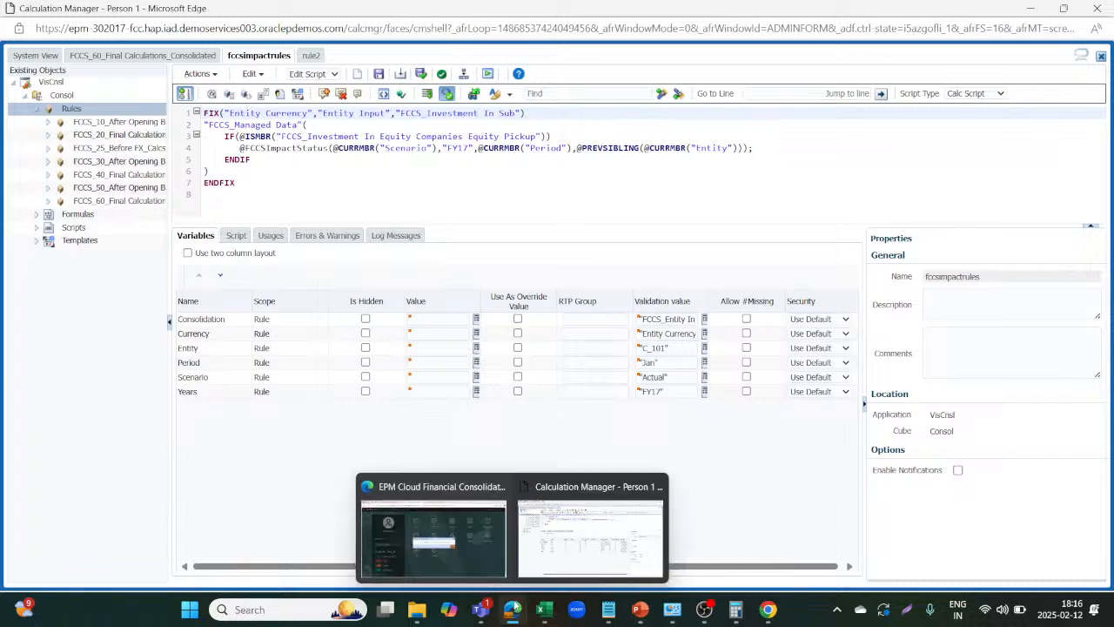
left_click(455, 525)
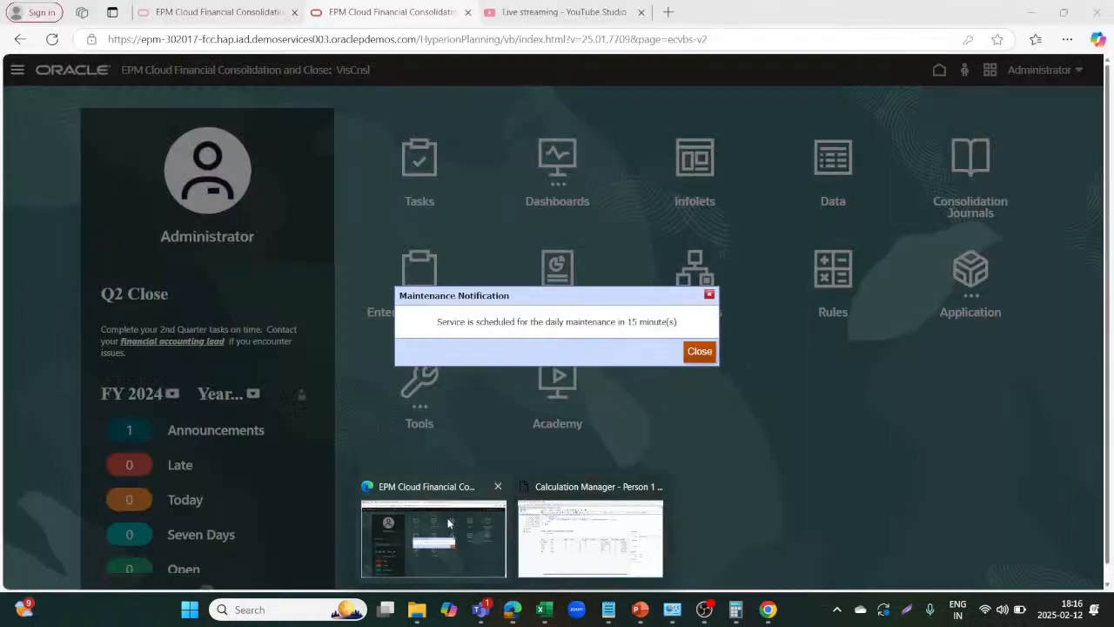
left_click(698, 352)
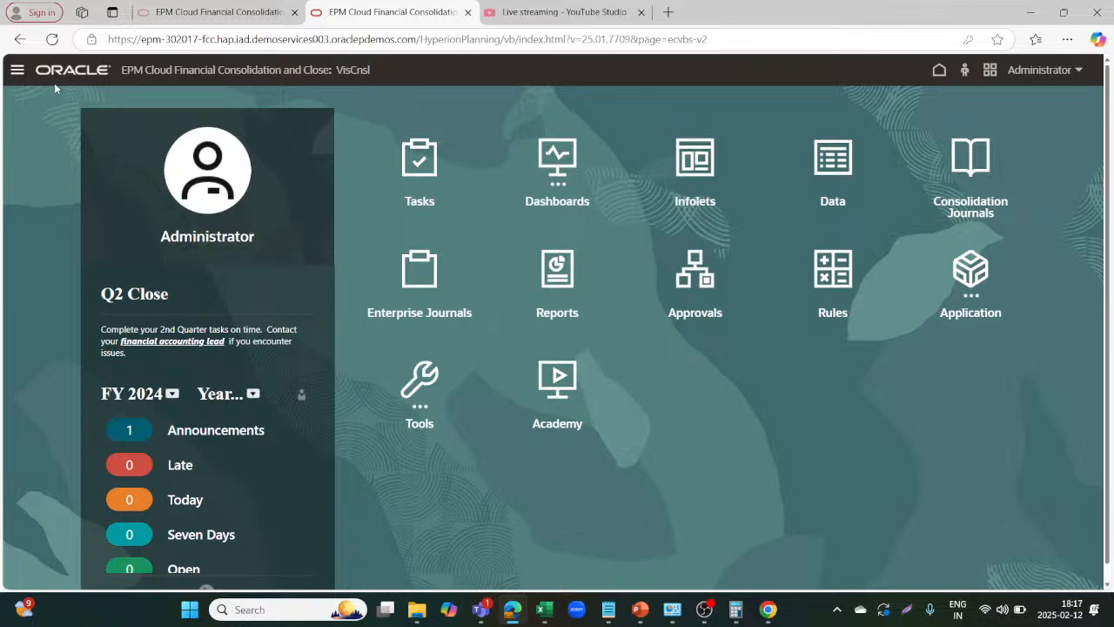
Open the Data Status_customized form in the Data area and set its year to FY 2017.
left_click(15, 71)
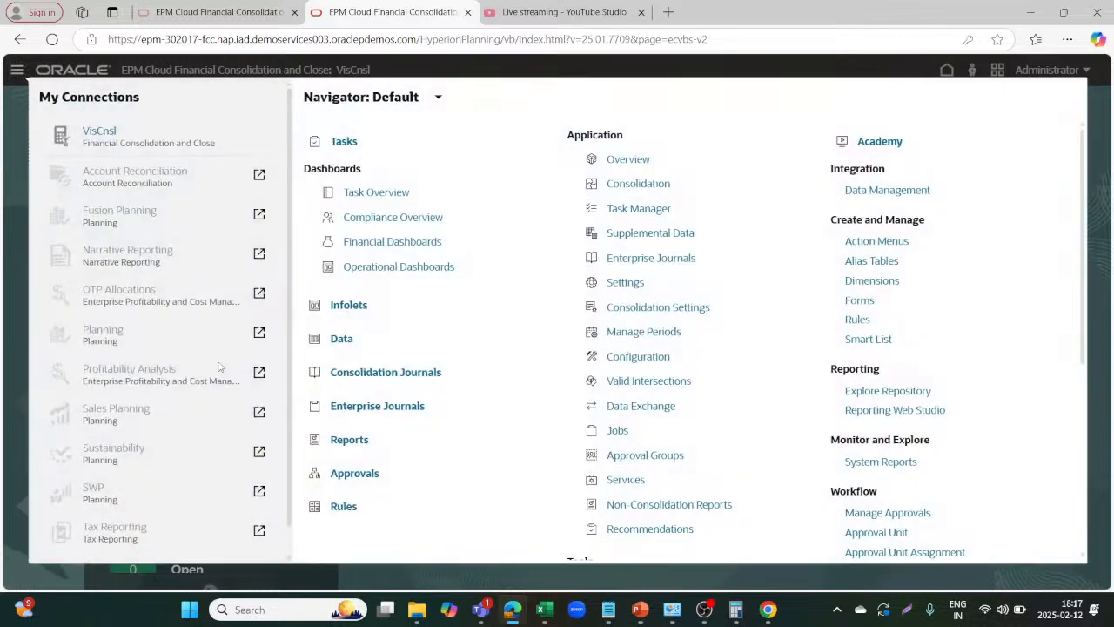
left_click(340, 339)
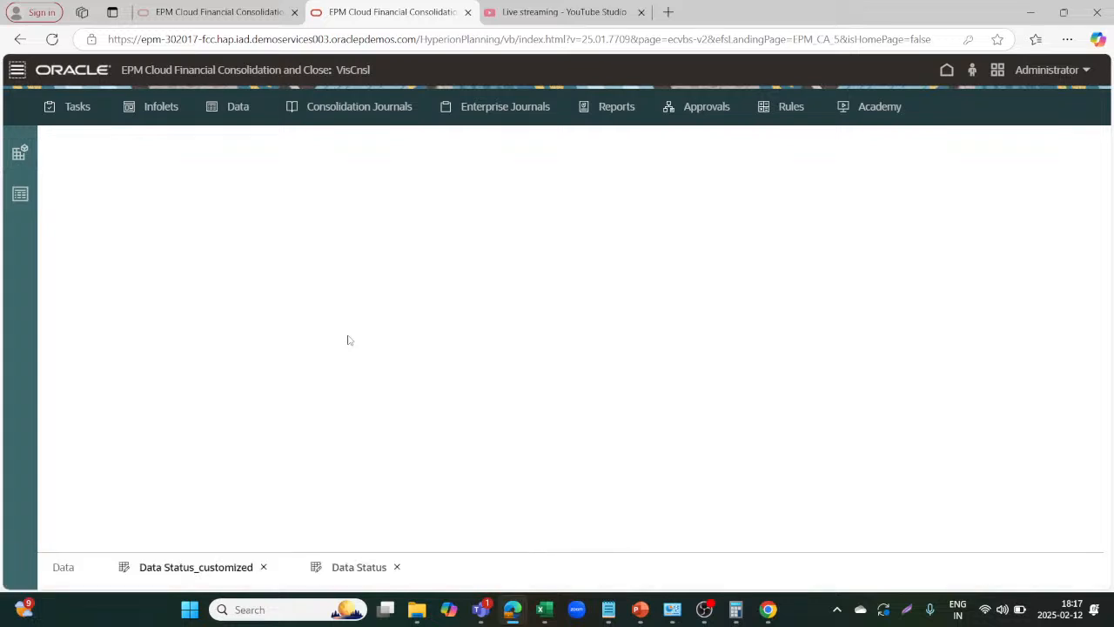
left_click(64, 570)
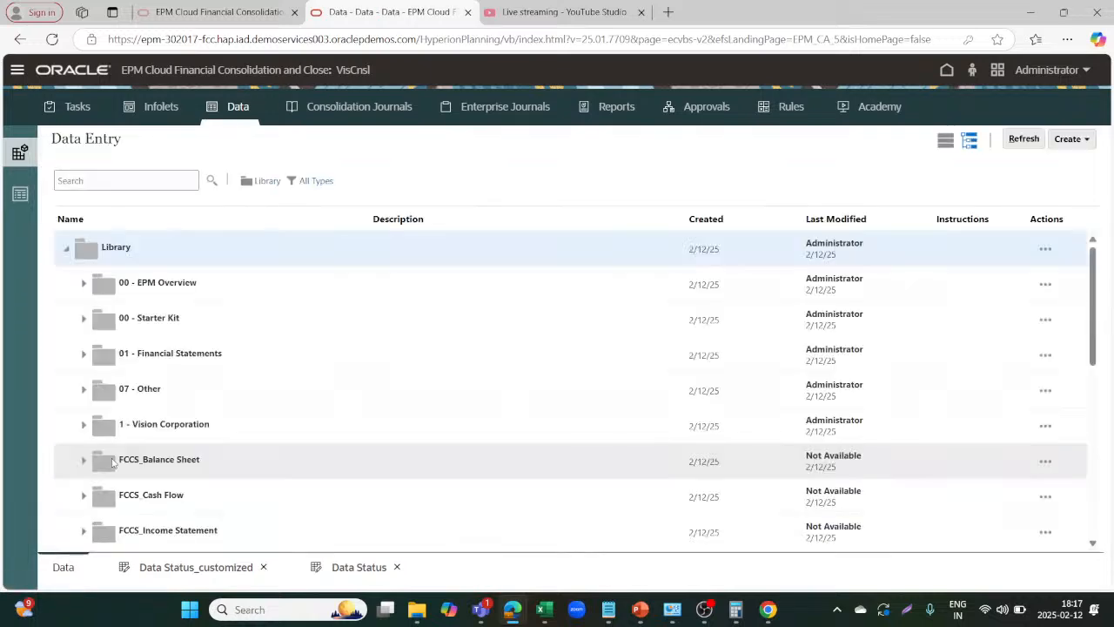
scroll(157, 435, "down", 3)
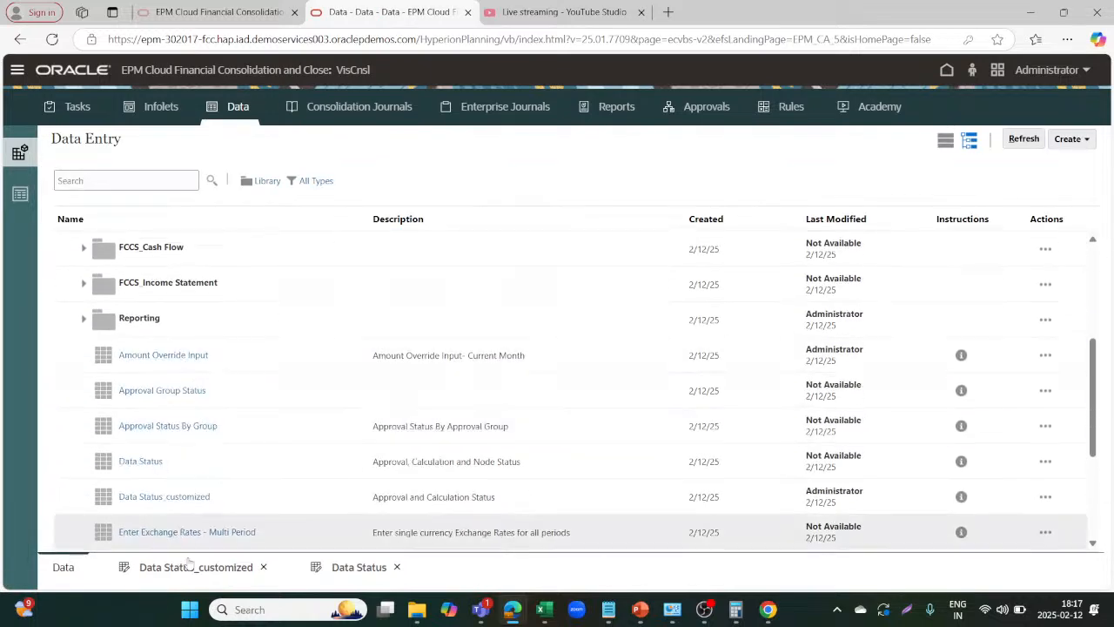
left_click(221, 573)
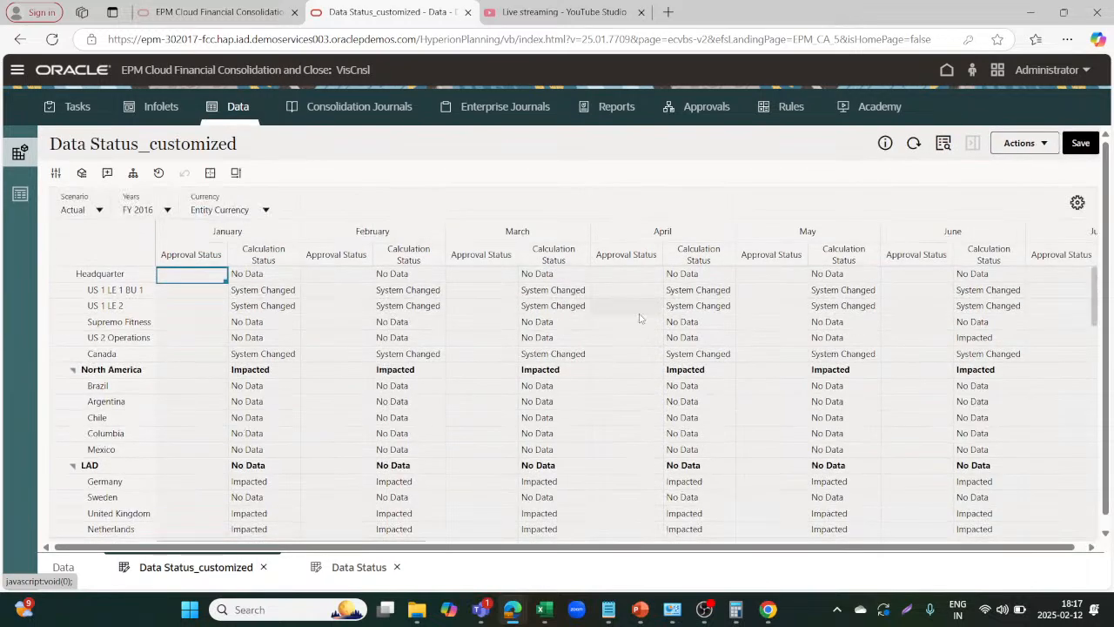
left_click(167, 213)
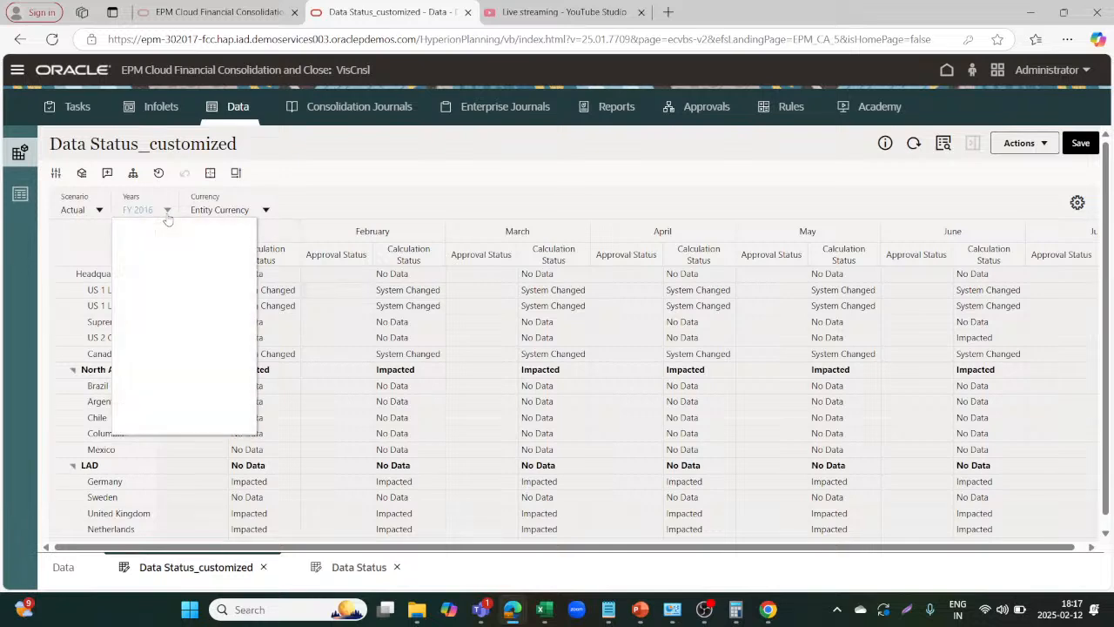
left_click(138, 284)
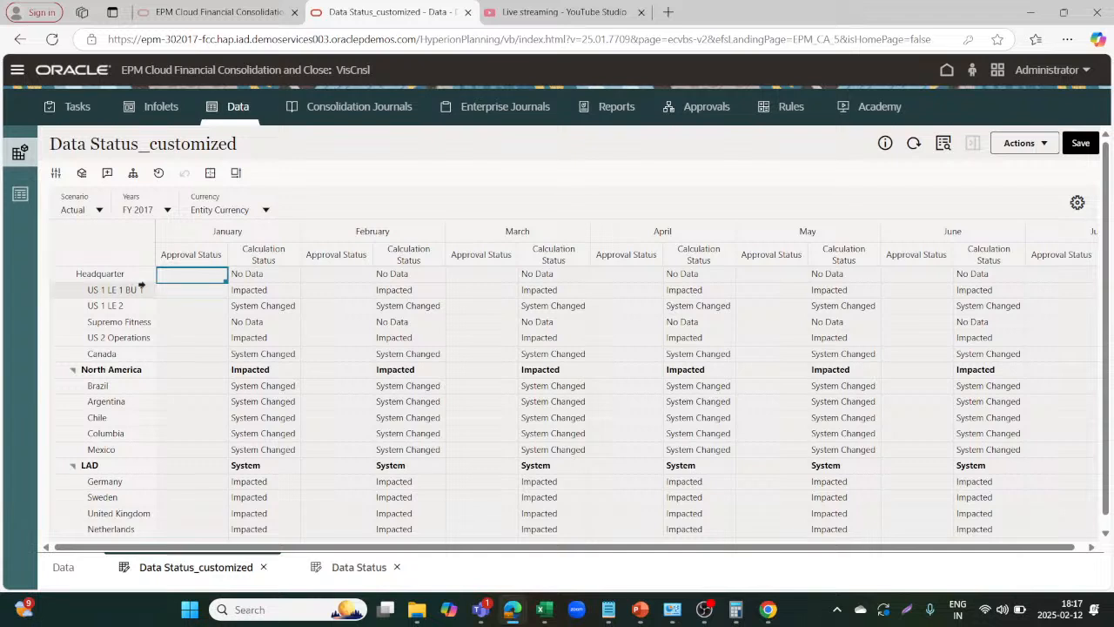
View the form's FY 2017 statuses under the Plan scenario and return the scenario to Actual.
left_click(102, 213)
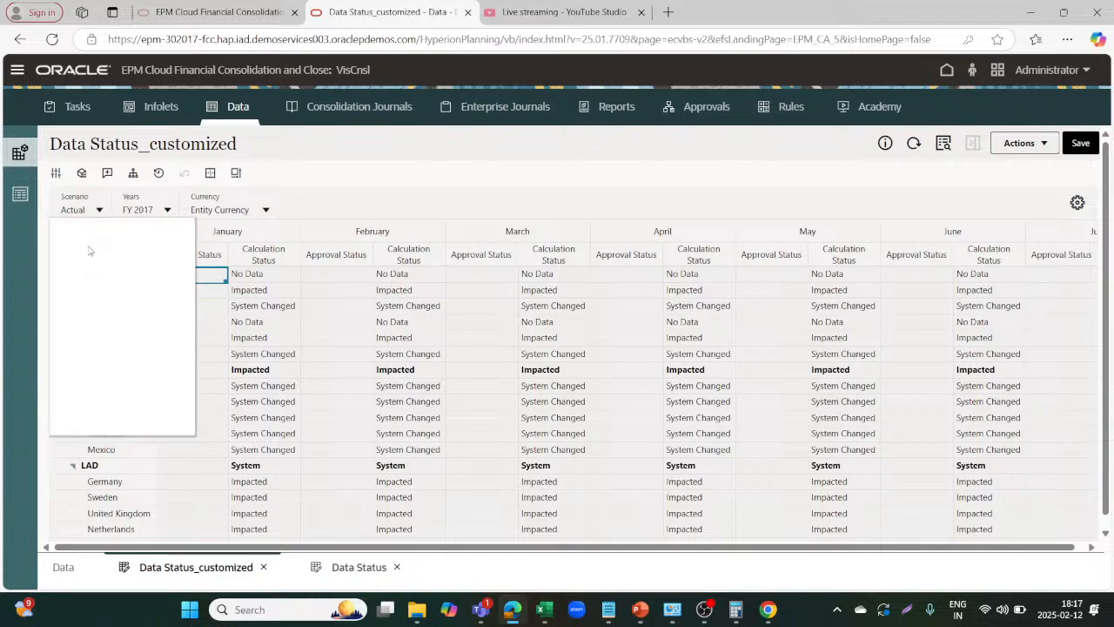
left_click(74, 272)
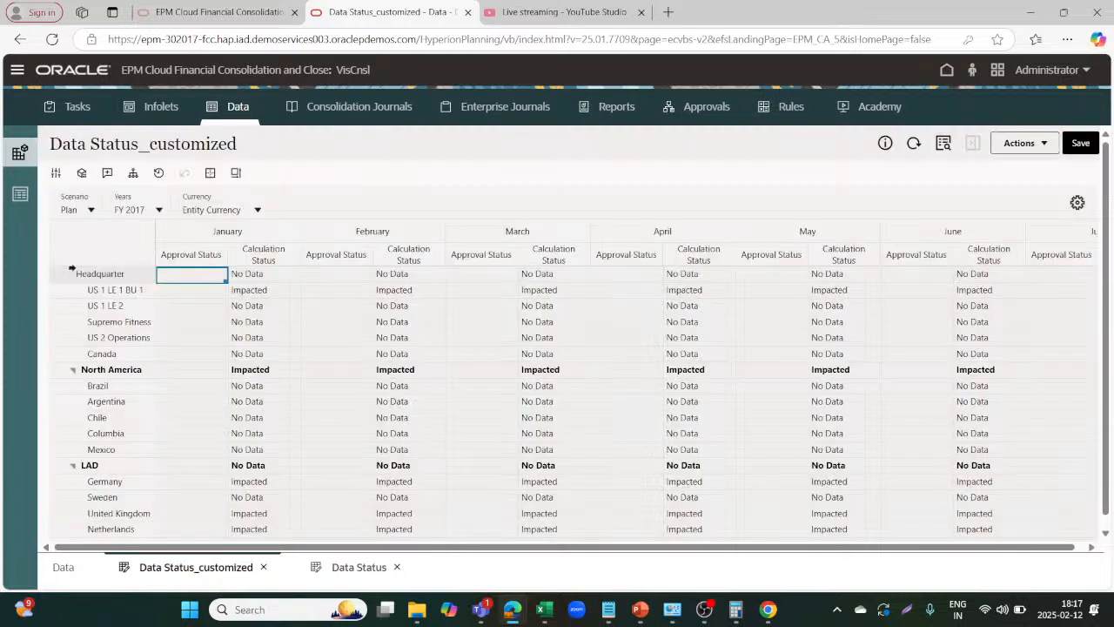
left_click(86, 217)
left_click(67, 269)
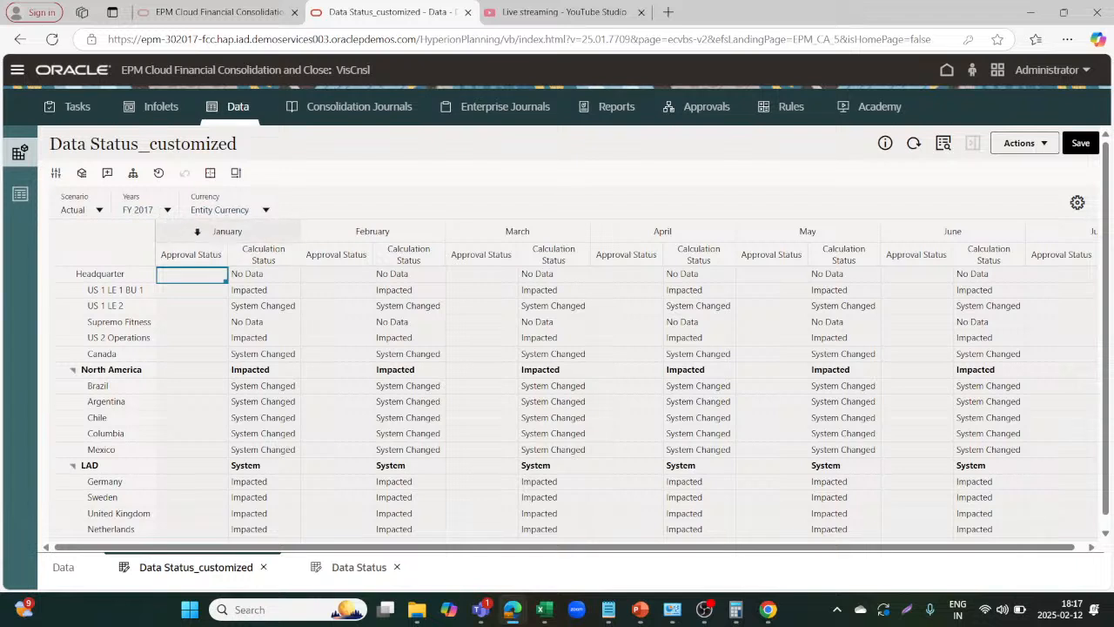
Examine the January calculation status of US 1 LE 1 BU 1 and its parent North America under Actual.
left_click(197, 232)
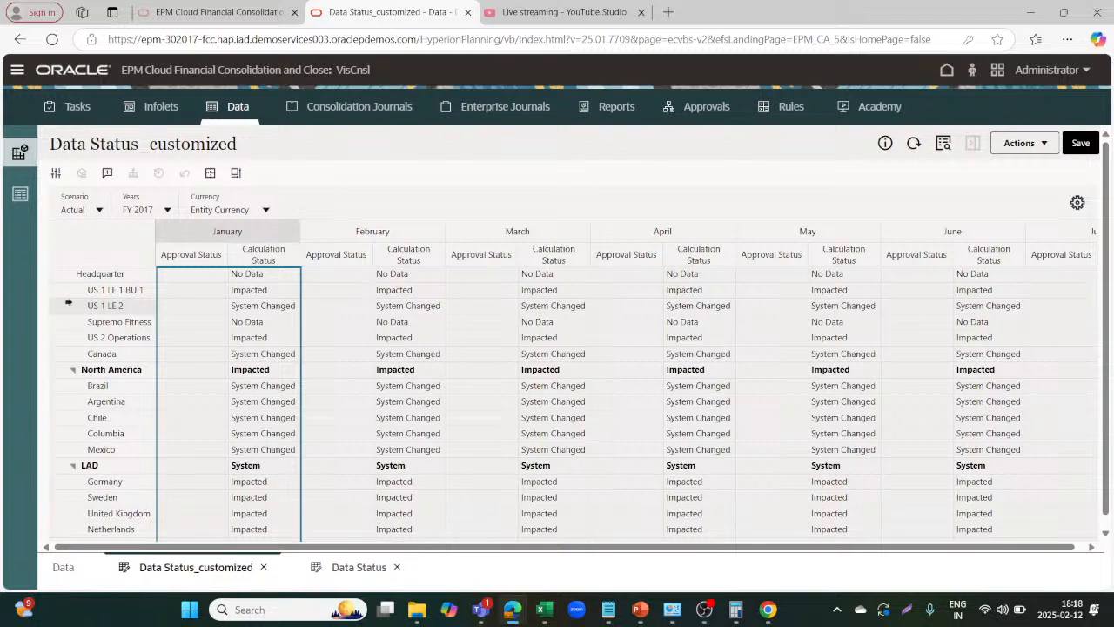
left_click(98, 372)
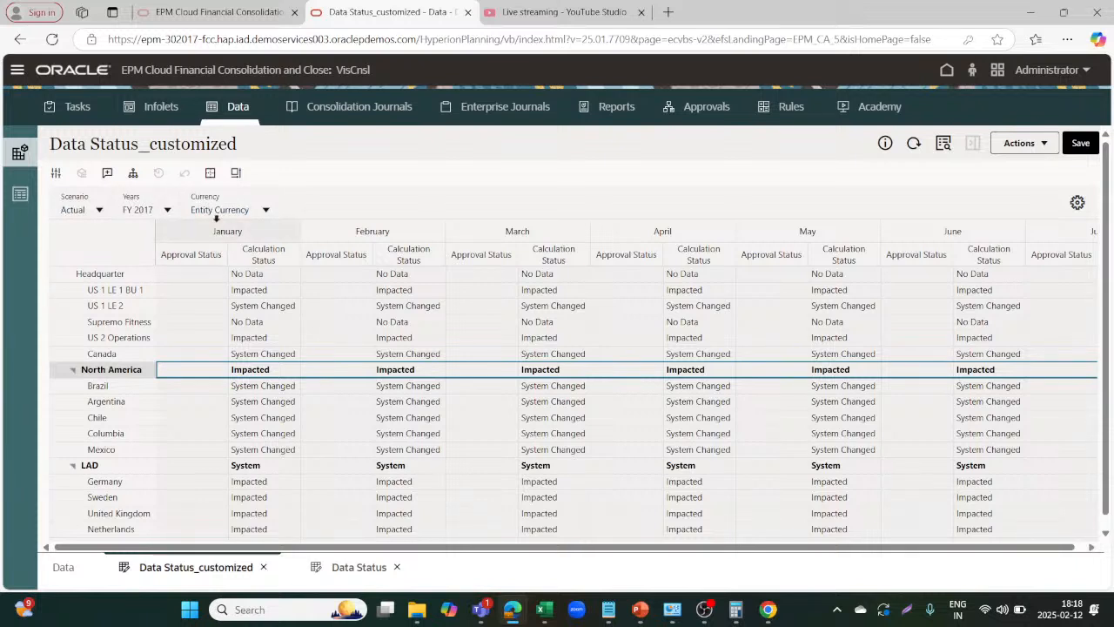
left_click(224, 228)
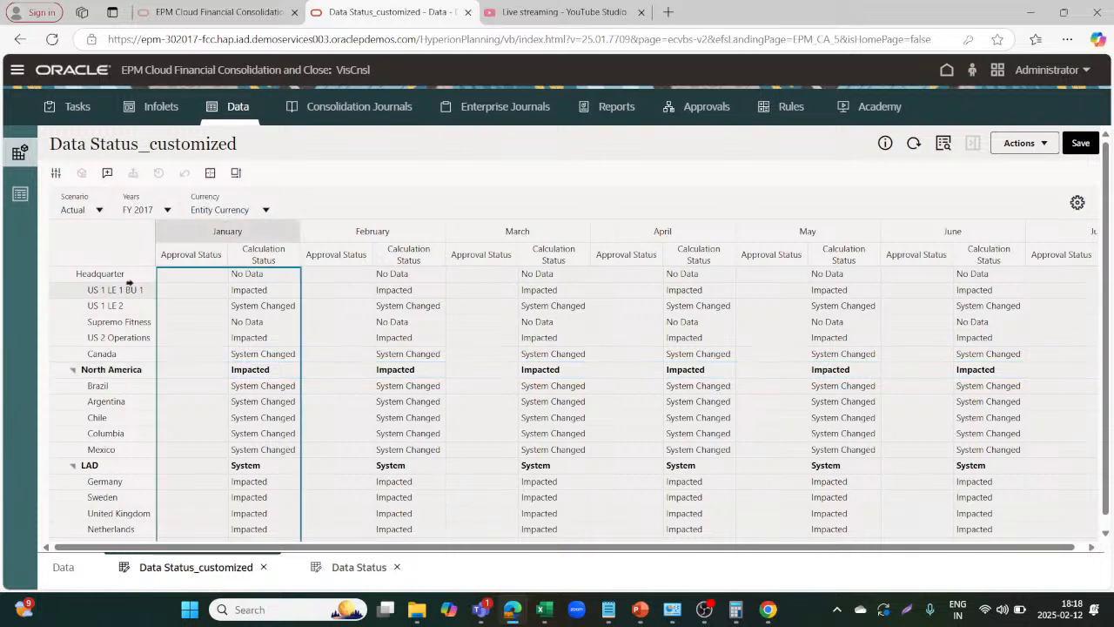
left_click(128, 287)
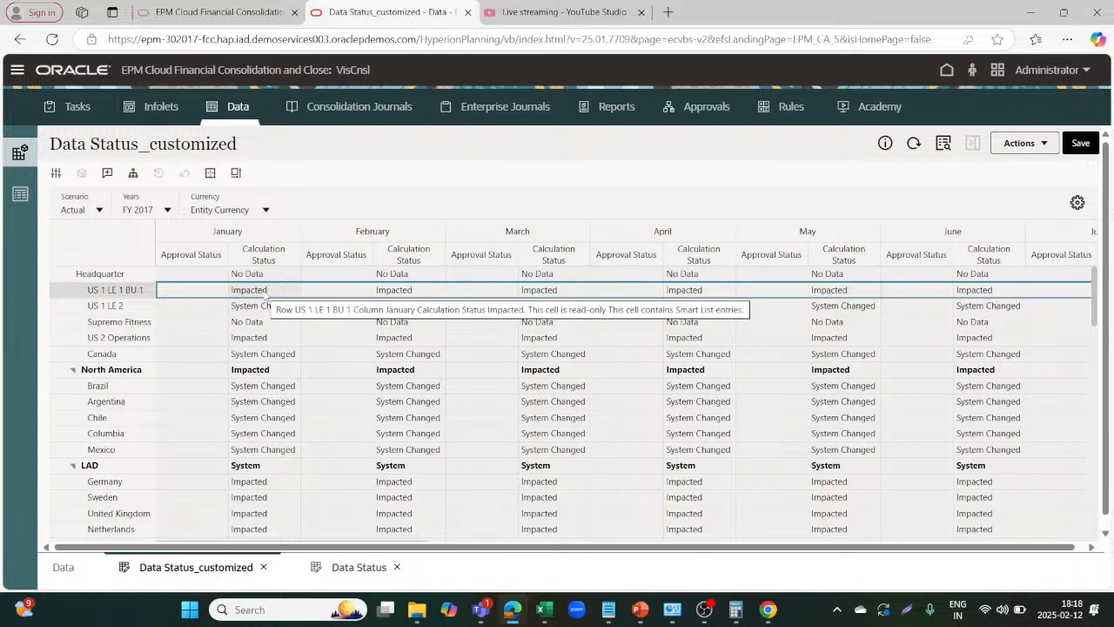
left_click(289, 374)
left_click(182, 375)
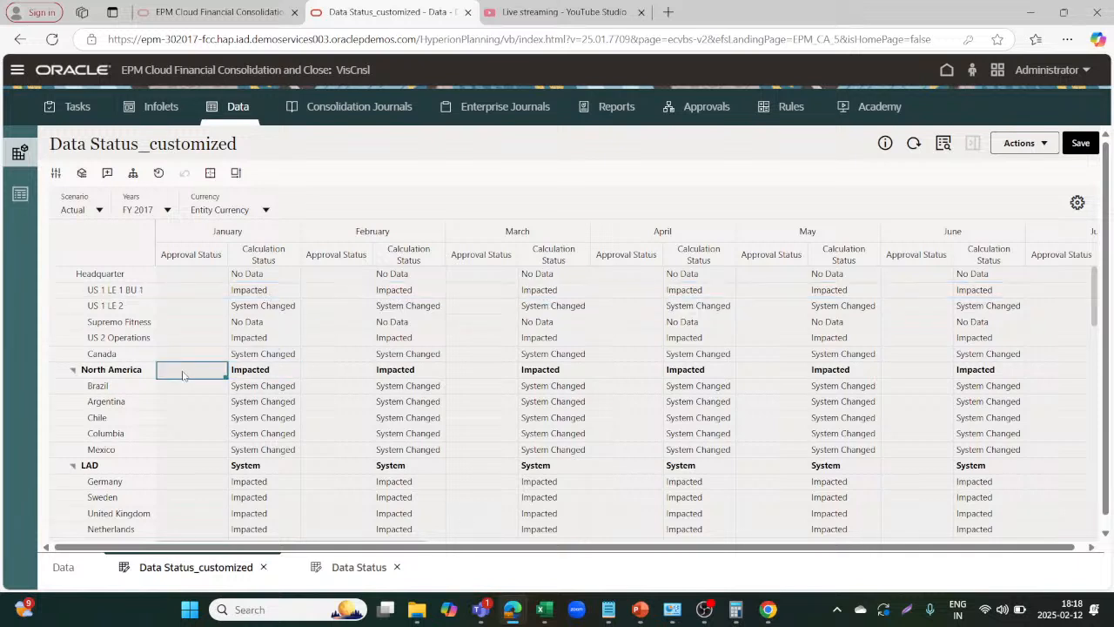
left_click(139, 371)
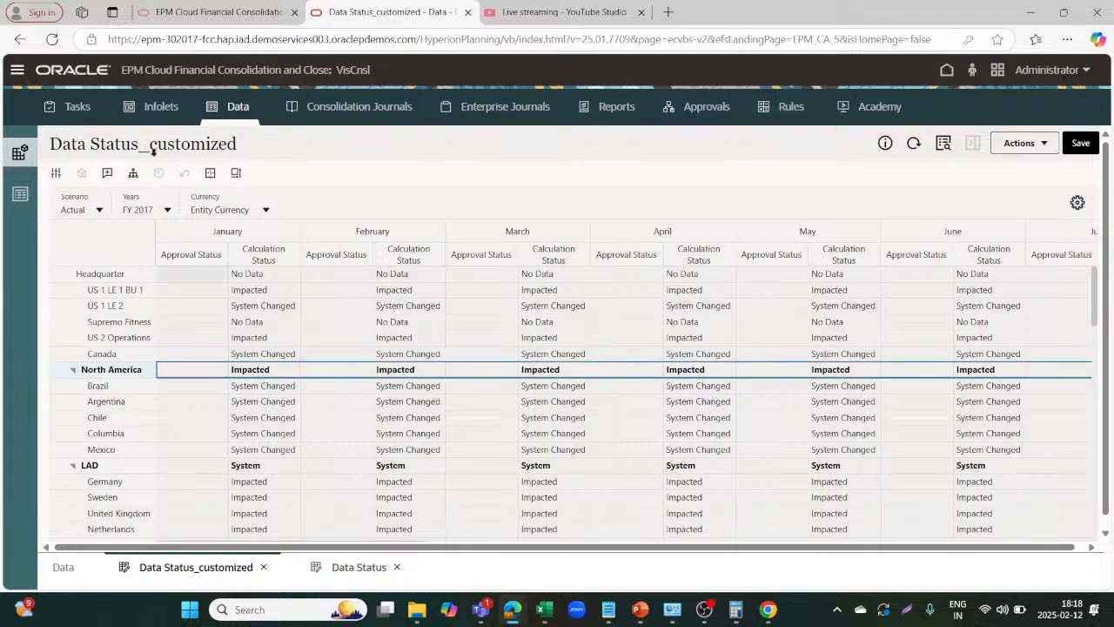
Set the scenario to Plan and examine the January calculation status of US 1 LE 1 BU 1 and the US 1 LE 2 row.
left_click(91, 209)
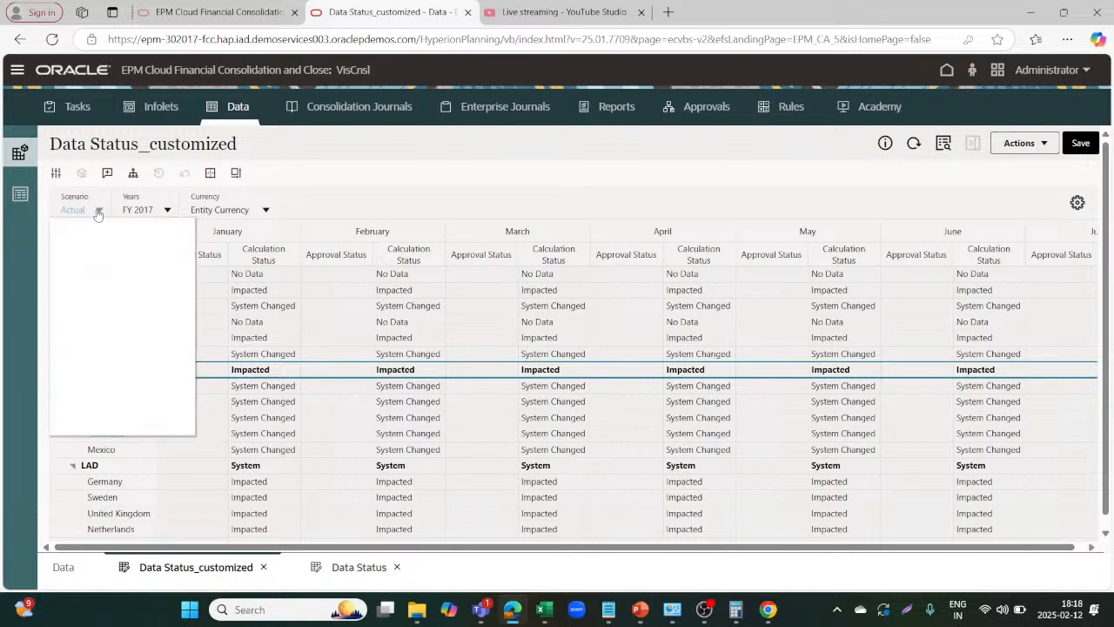
left_click(70, 272)
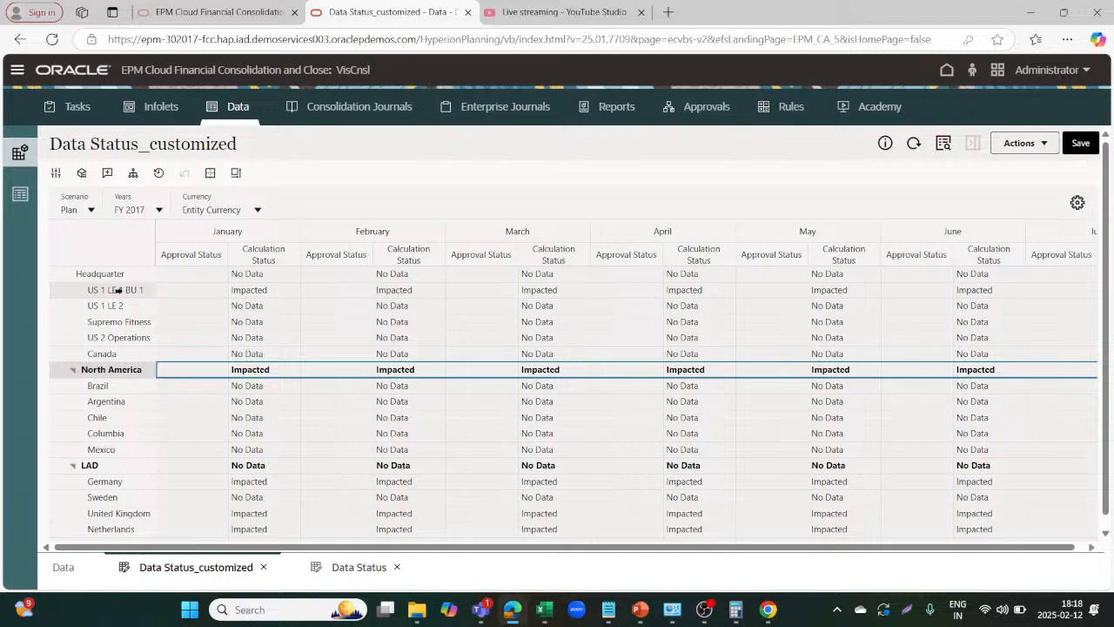
left_click(117, 290)
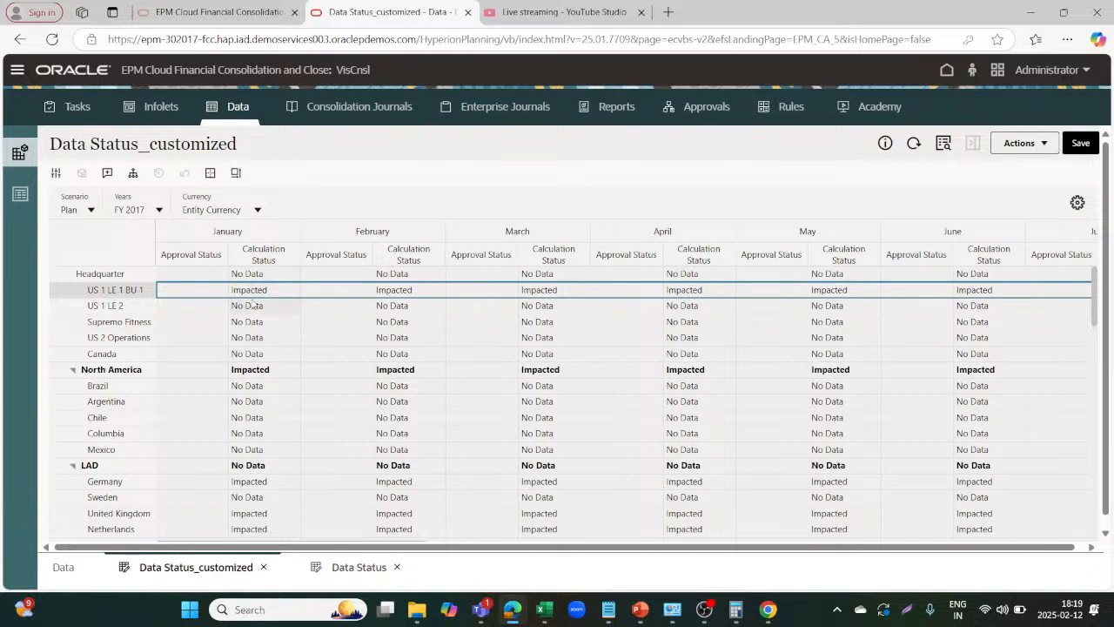
left_click(287, 291)
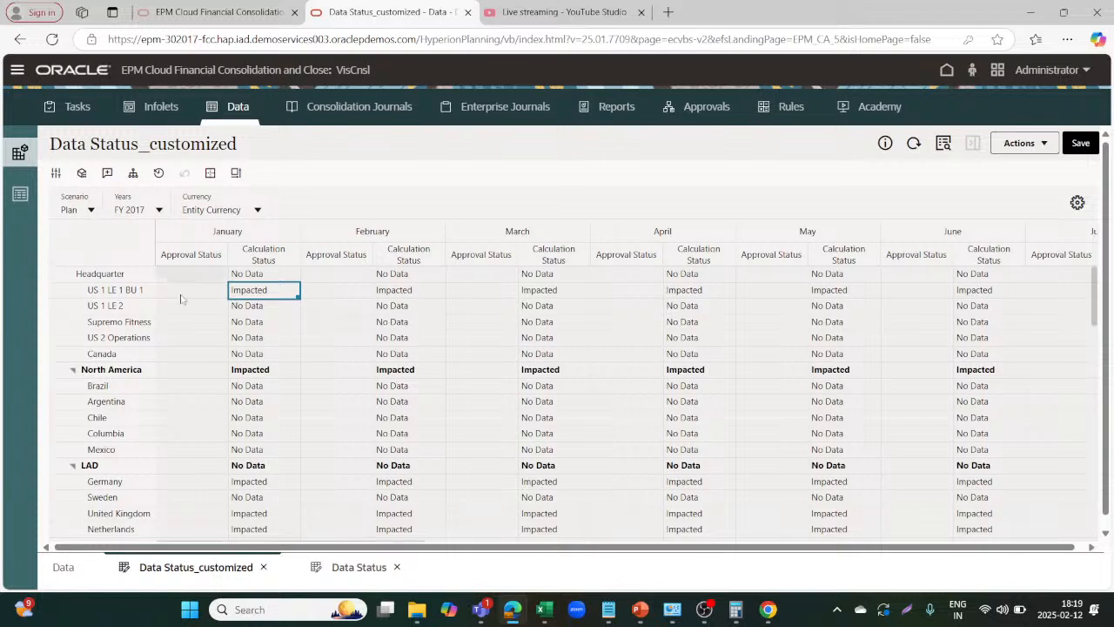
left_click(125, 306)
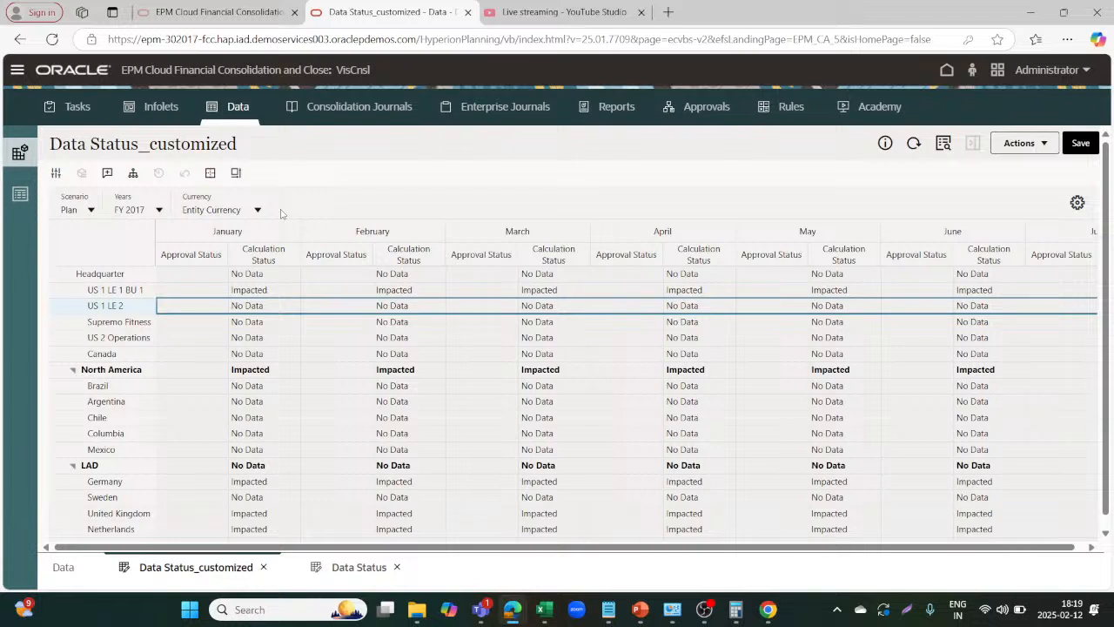
left_click(158, 369)
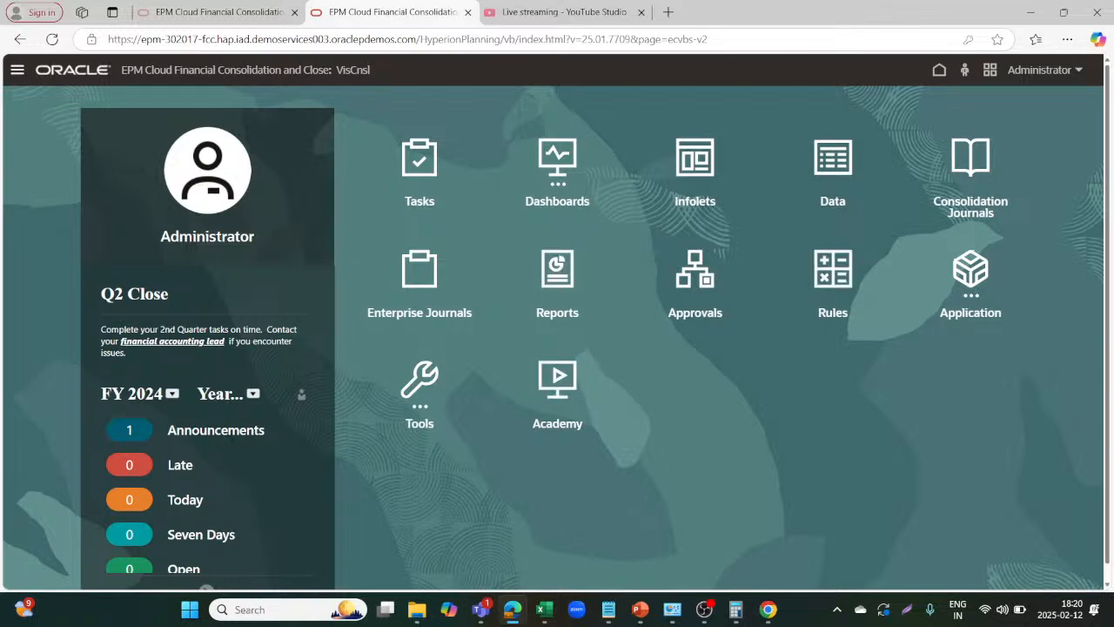
Reopen the Data Status_customized form from the home page and look through its available years.
left_click(547, 620)
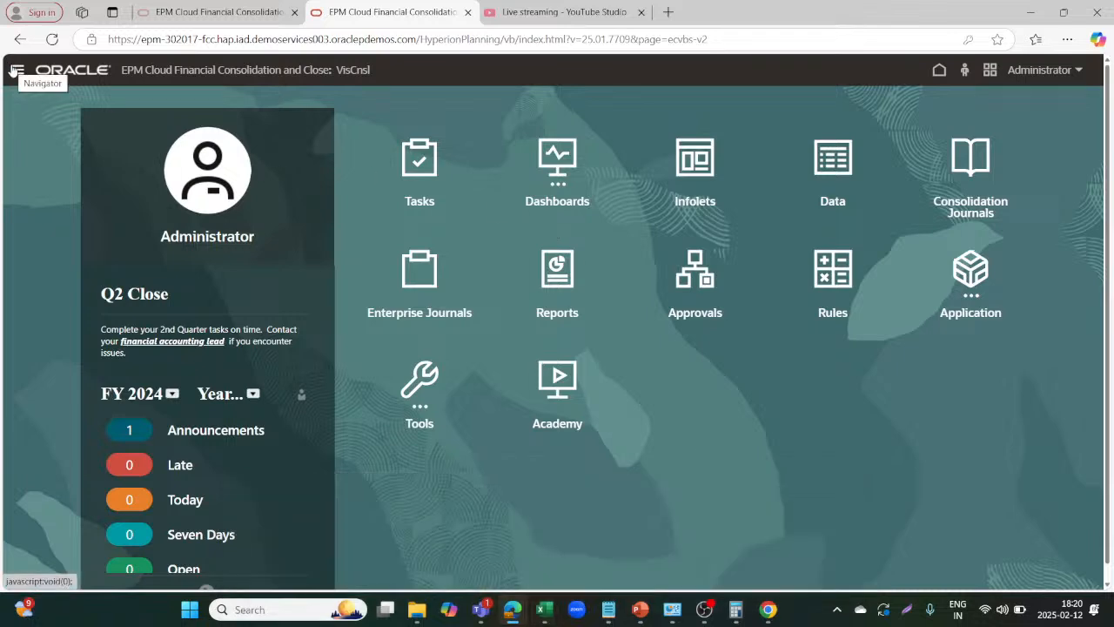
mouse_move(514, 617)
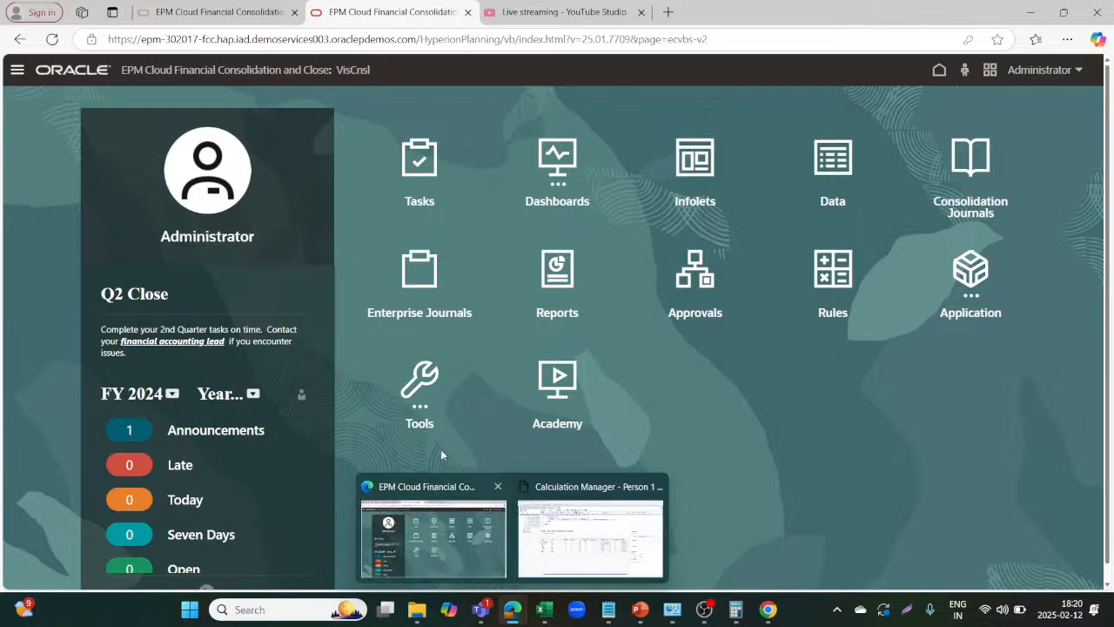
left_click(18, 70)
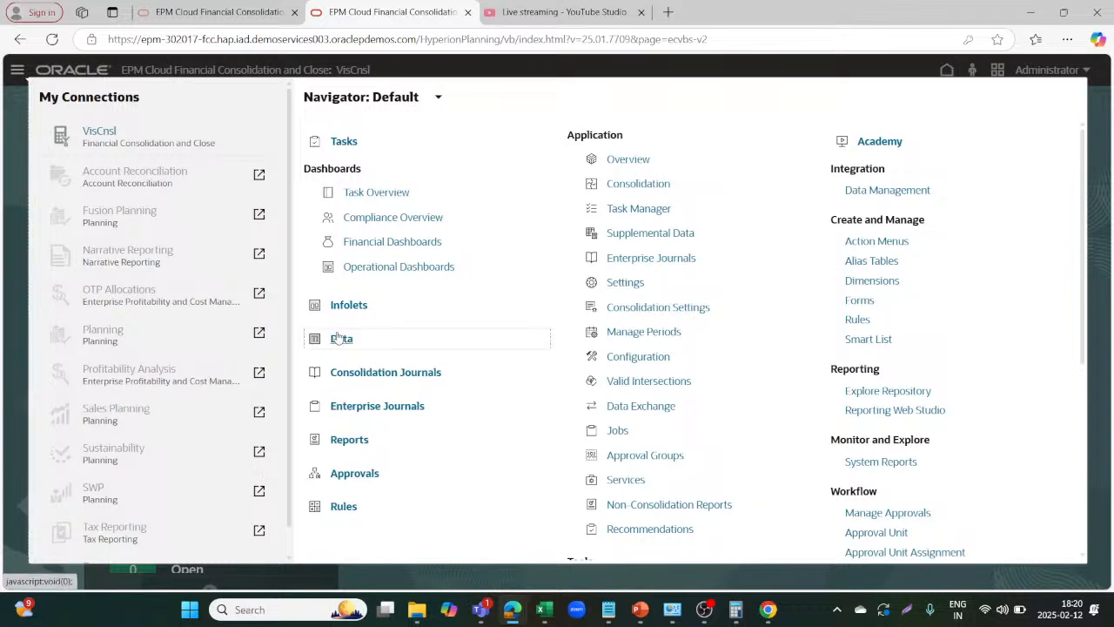
left_click(341, 337)
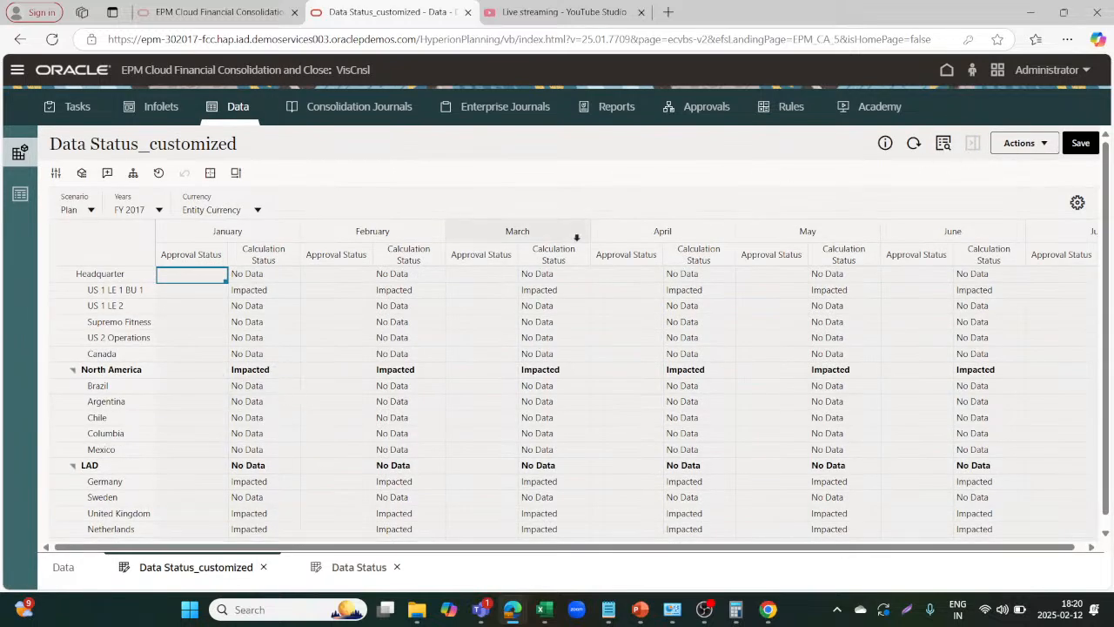
left_click(160, 210)
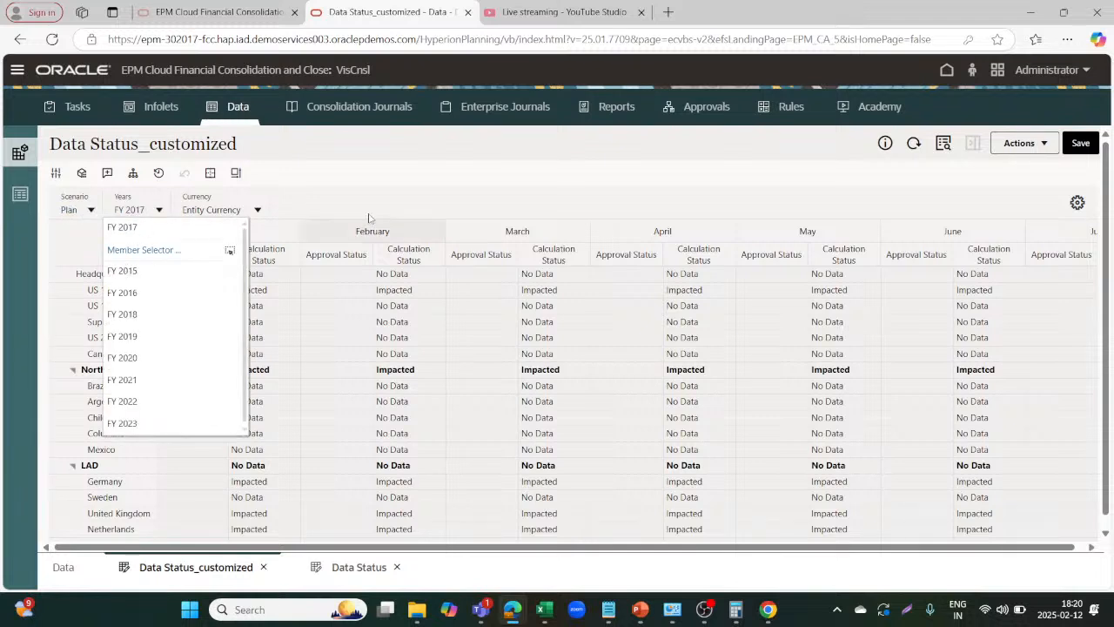
left_click(395, 184)
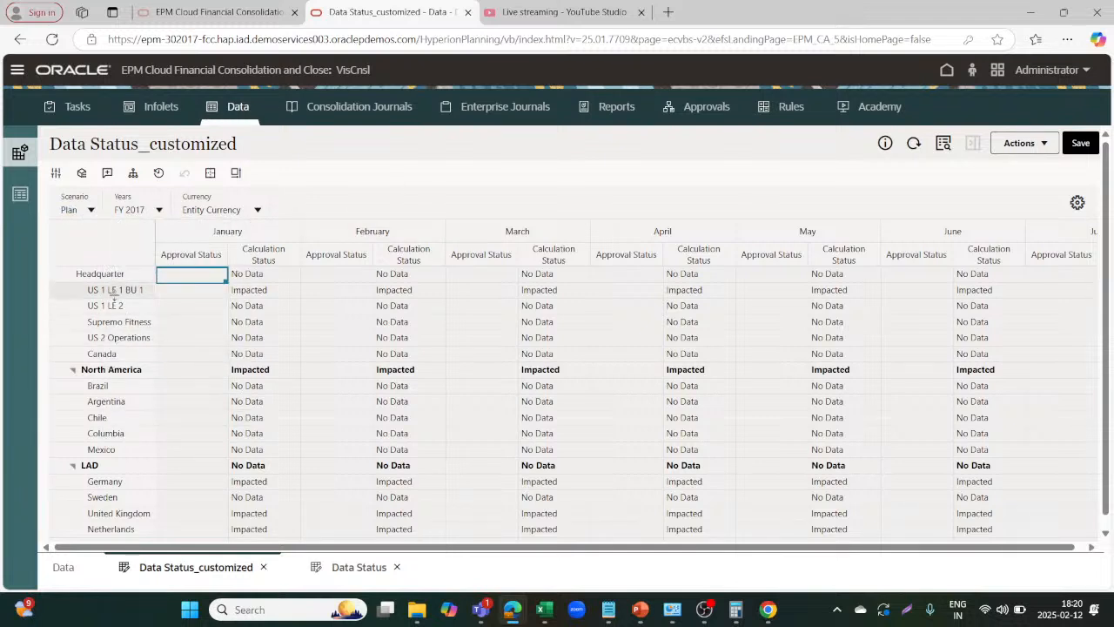
Review the US 1 LE 1 BU 1 row's calculation status through December, and set the scenario to Actual.
left_click(116, 290)
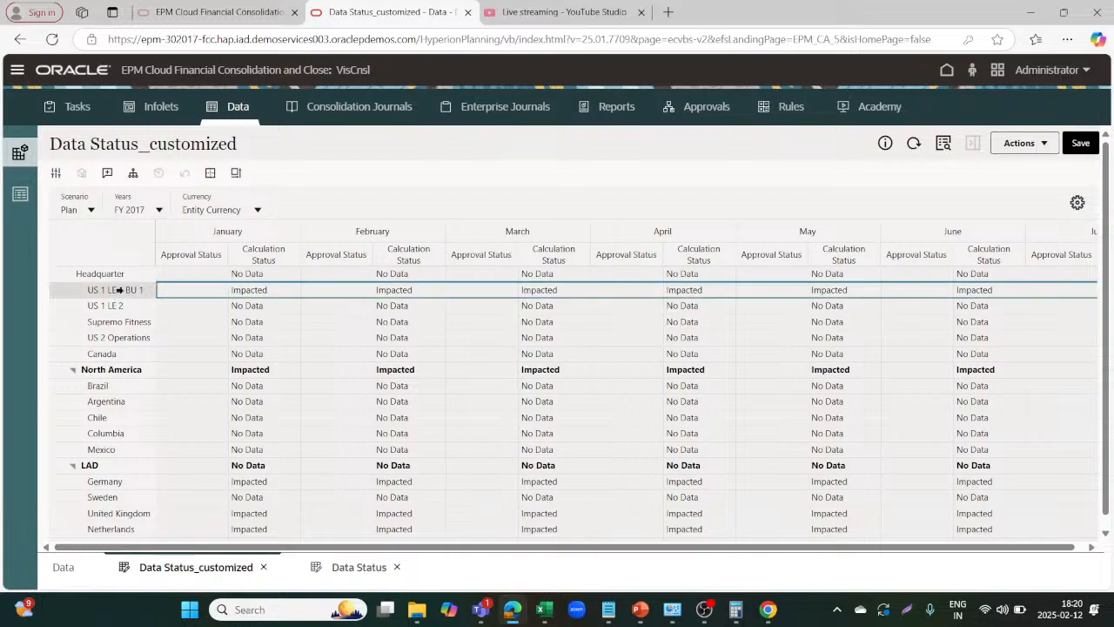
scroll(609, 348, "right", 5)
scroll(716, 353, "right", 3)
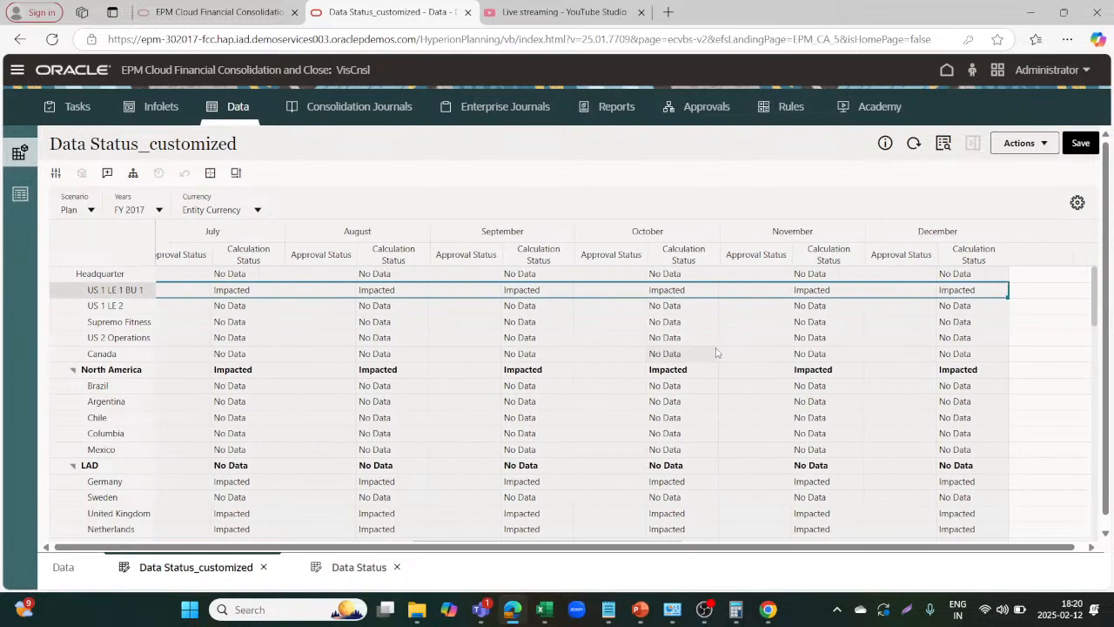
scroll(716, 352, "left", 4)
scroll(716, 352, "left", 3)
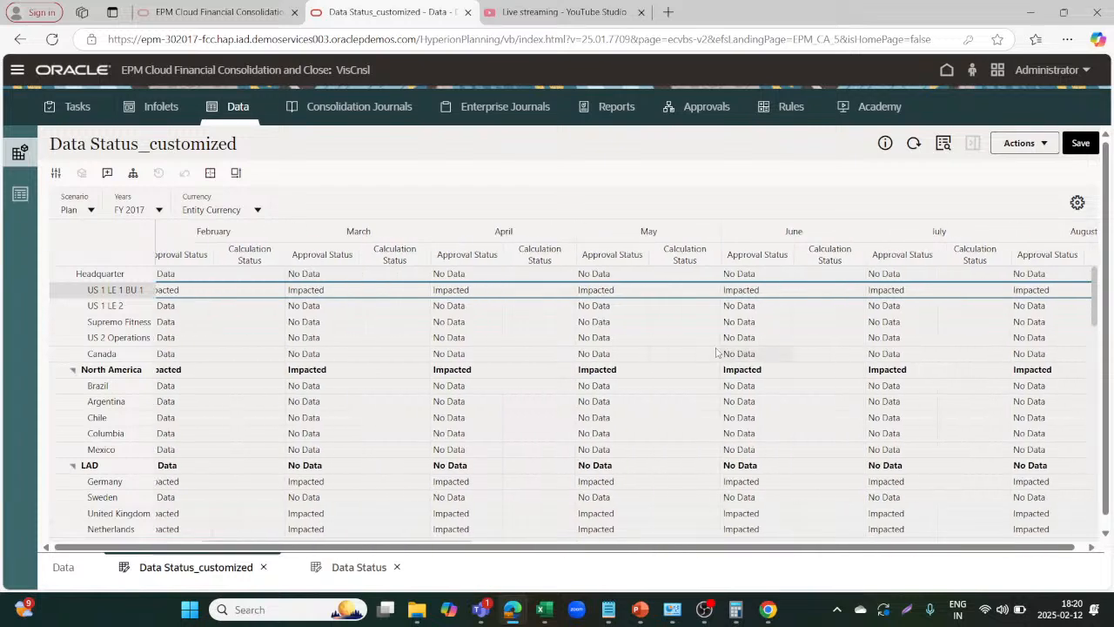
left_click(91, 209)
left_click(70, 275)
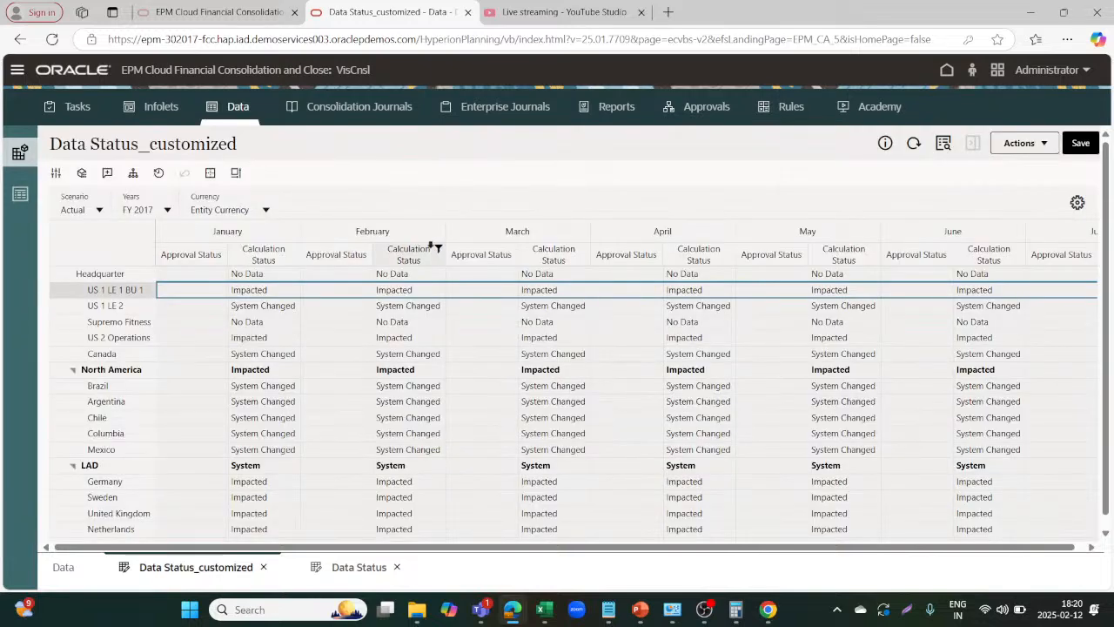
Refresh the Data Status_customized form for the Actual scenario and FY 2017.
left_click(912, 145)
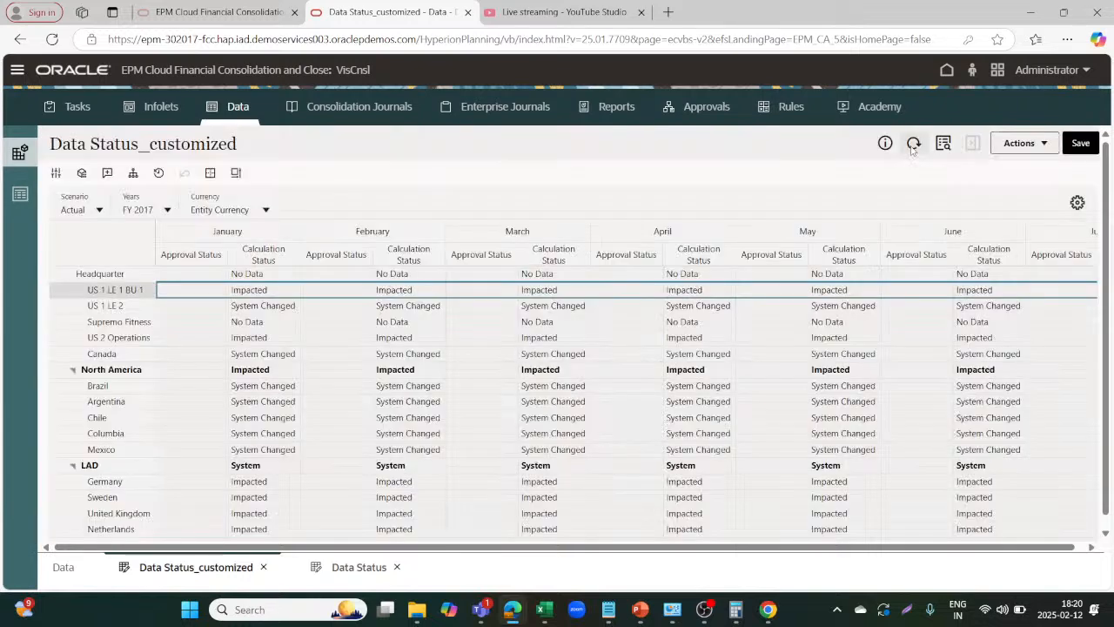
left_click(911, 145)
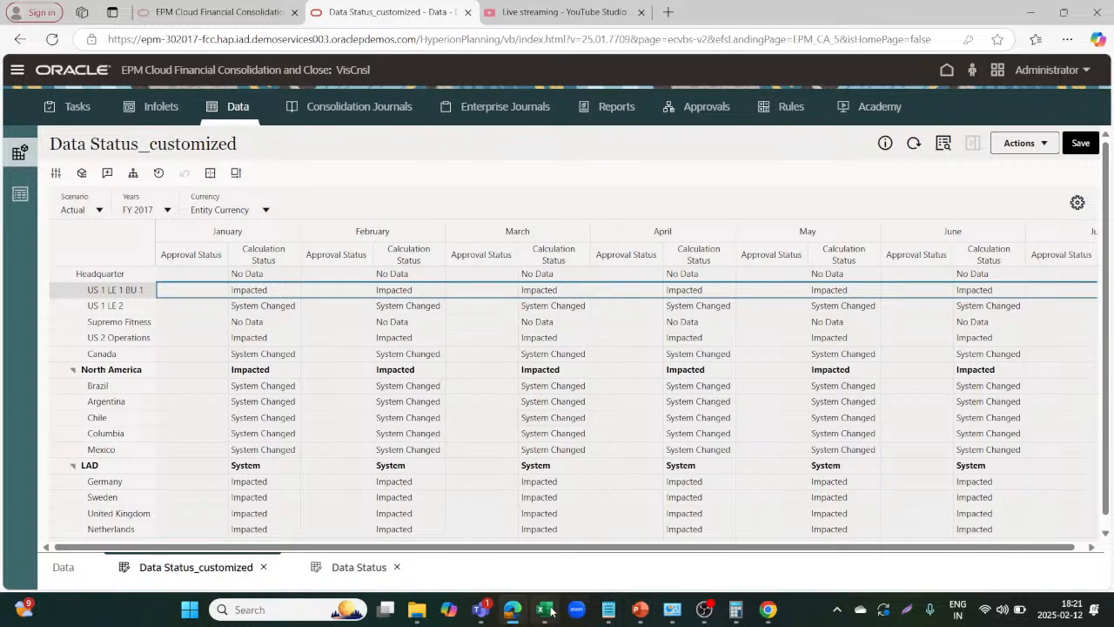
Switch to the Current working sheet workbook in Excel and add a new blank worksheet.
mouse_move(543, 610)
left_click(631, 548)
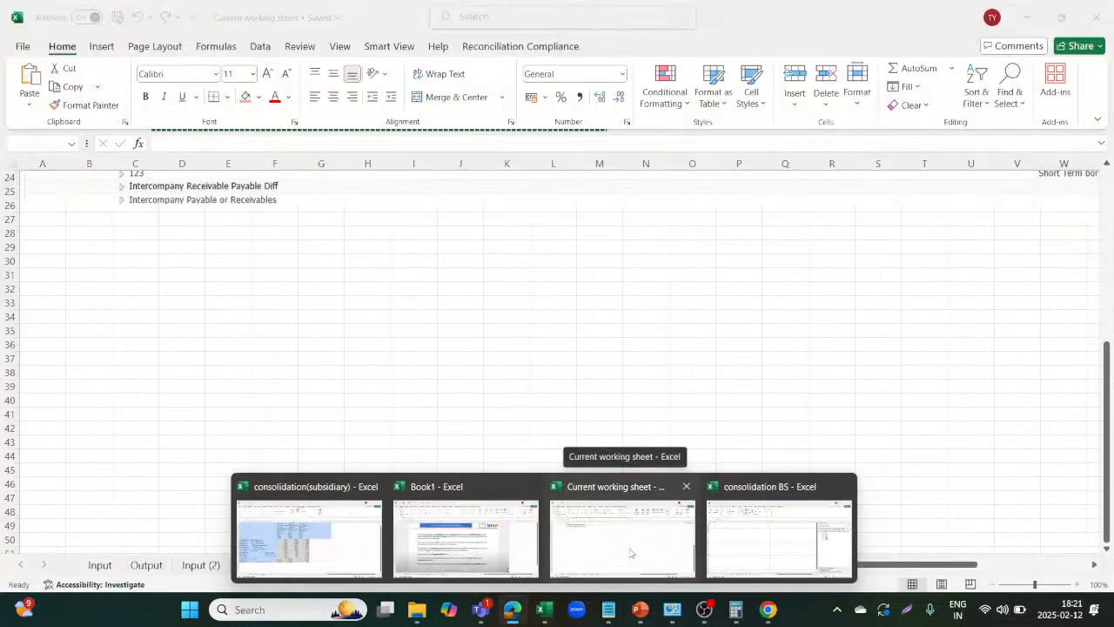
mouse_move(735, 523)
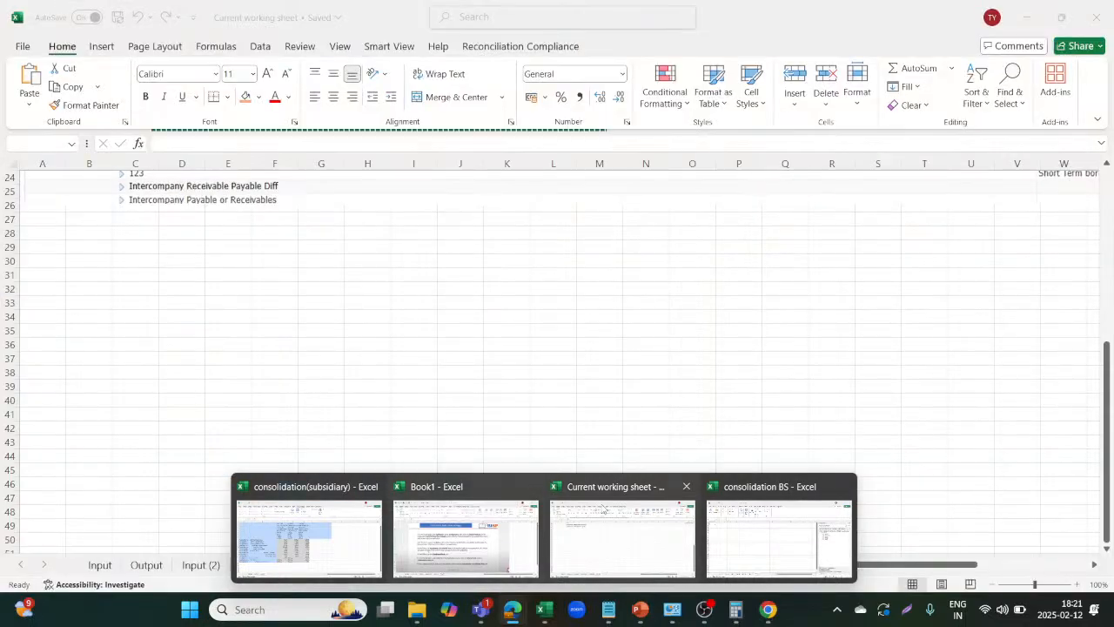
left_click(604, 510)
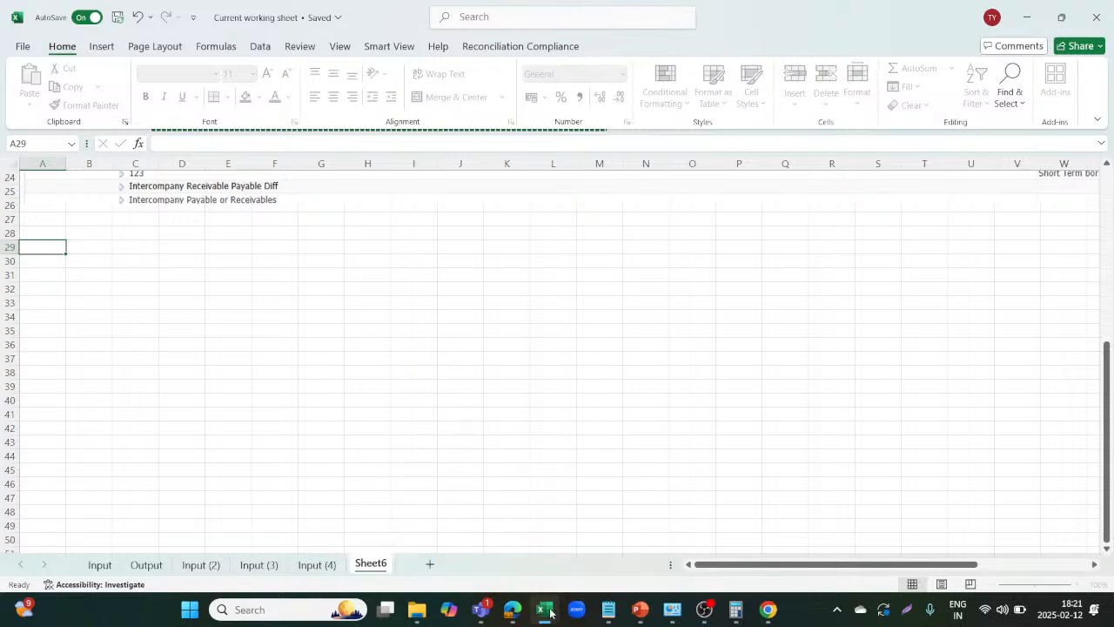
mouse_move(544, 609)
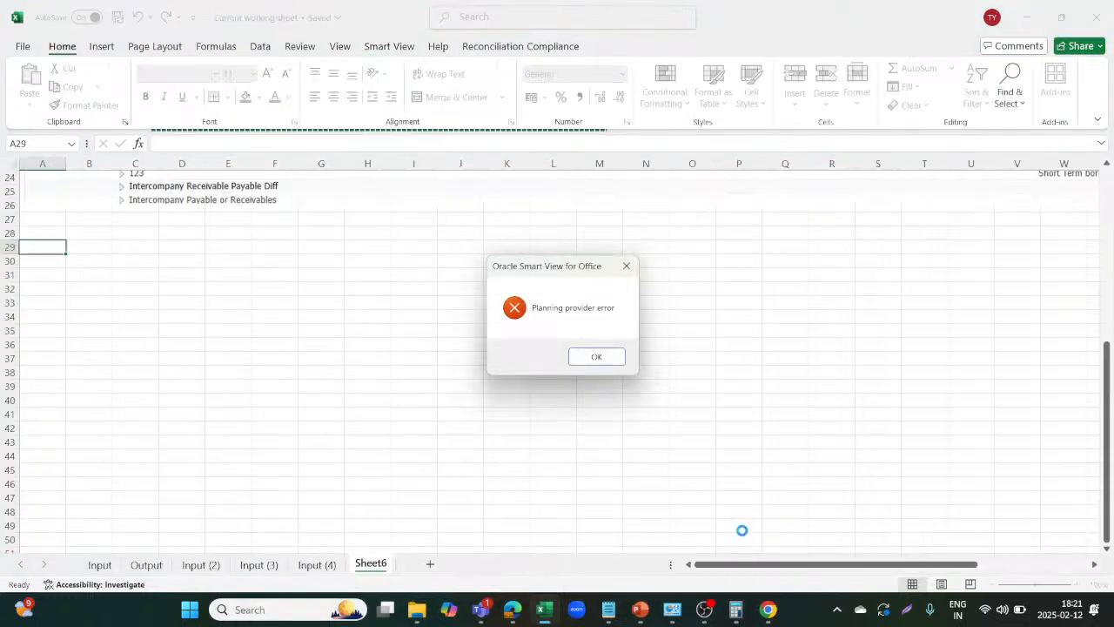
left_click(594, 357)
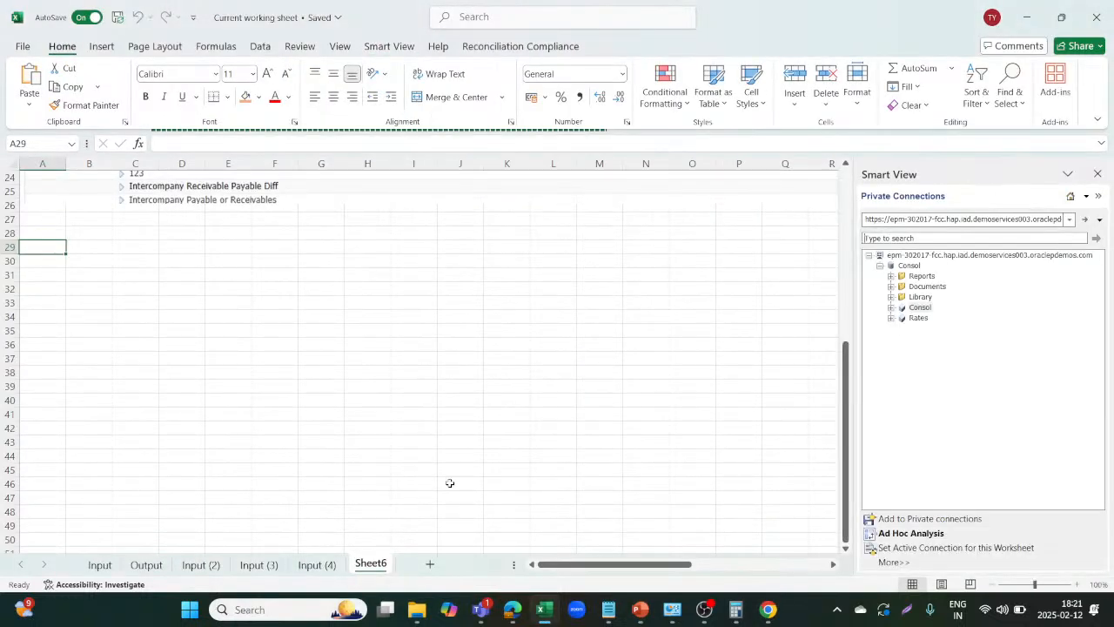
left_click(431, 564)
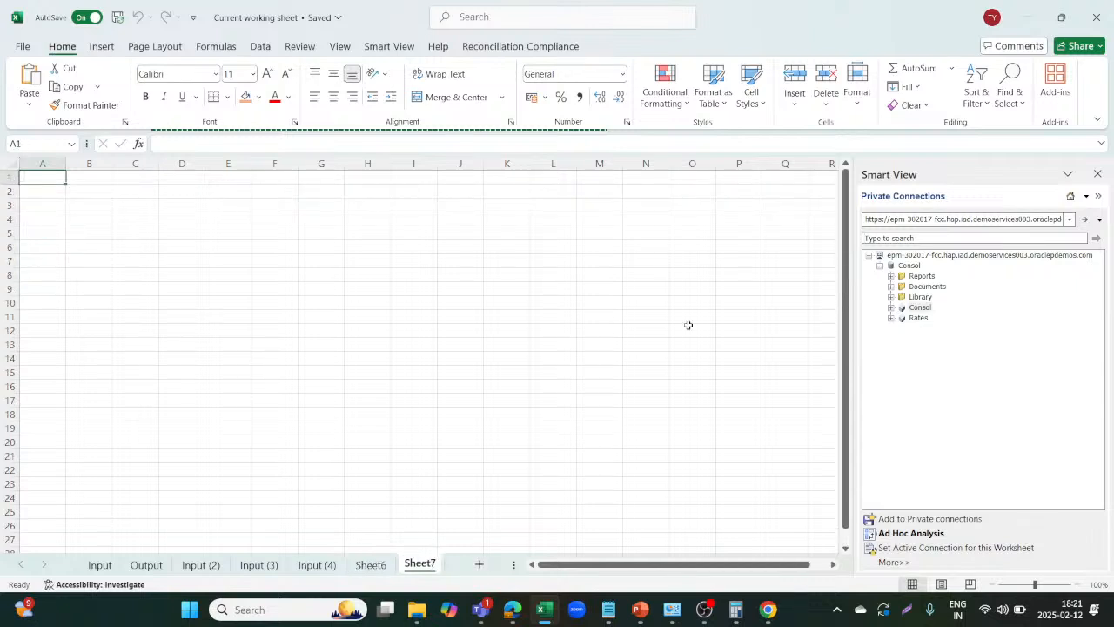
Try to start an ad hoc analysis on the Consol application through the existing Smart View connection.
left_click(917, 256)
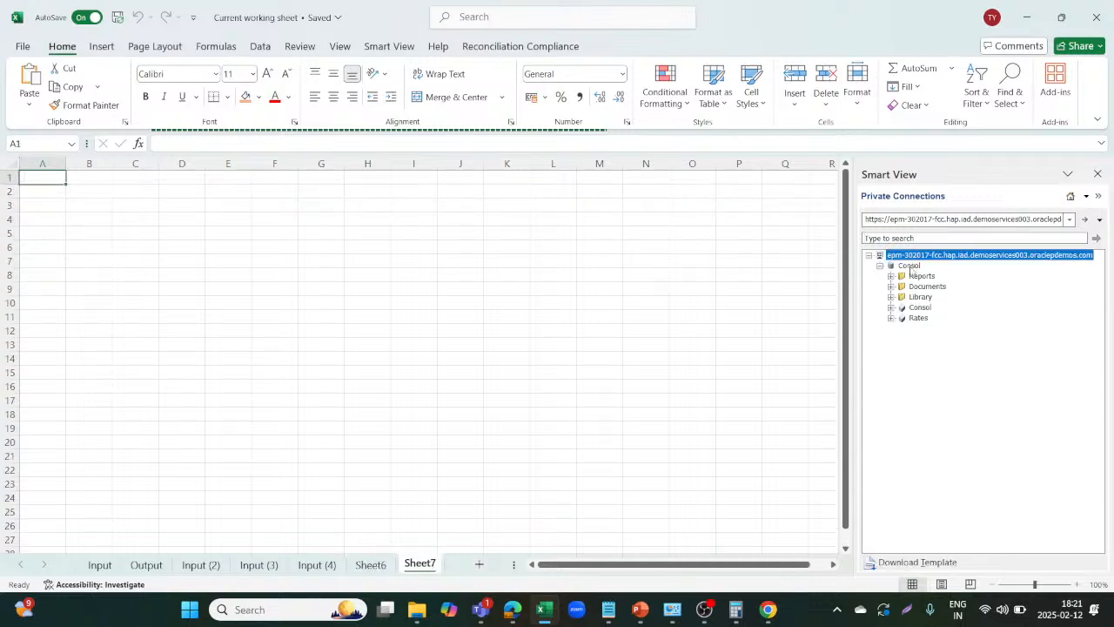
left_click(911, 266)
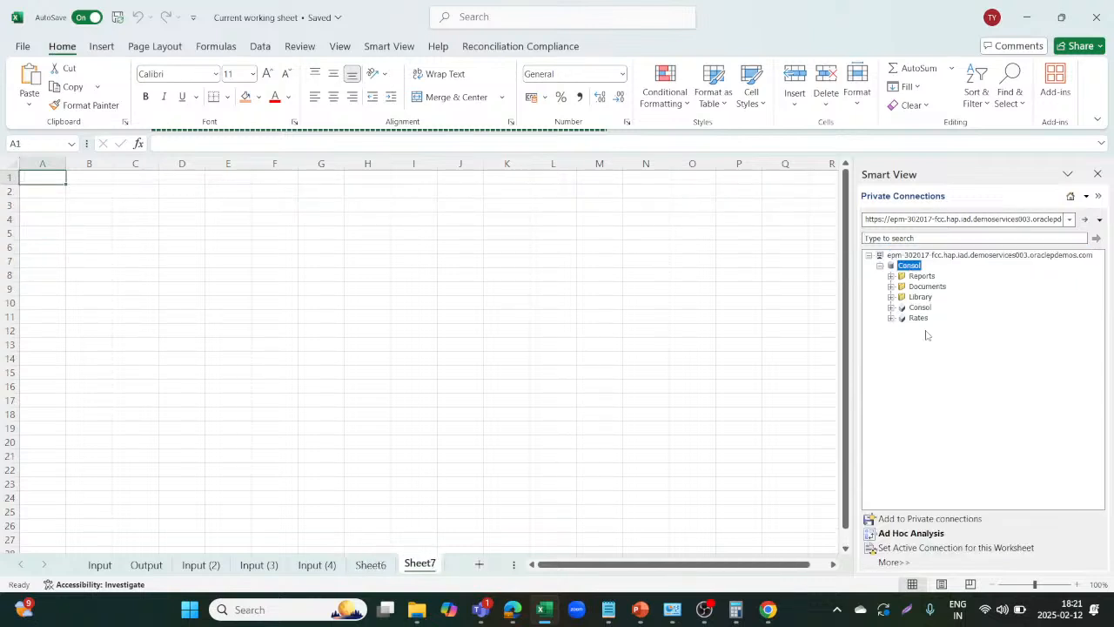
left_click(906, 533)
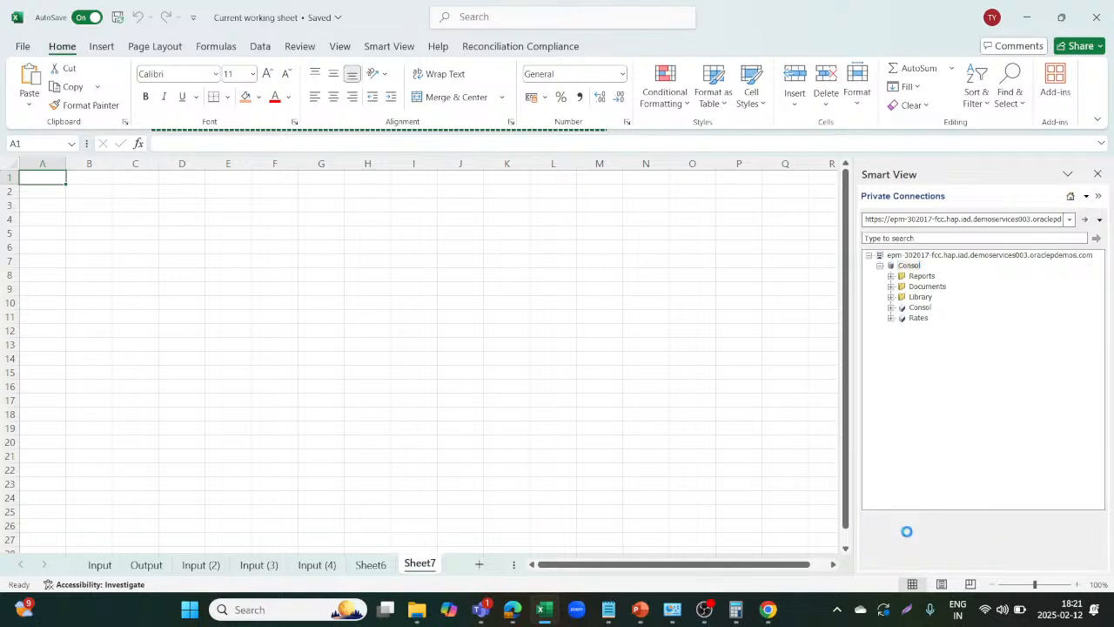
mouse_move(513, 609)
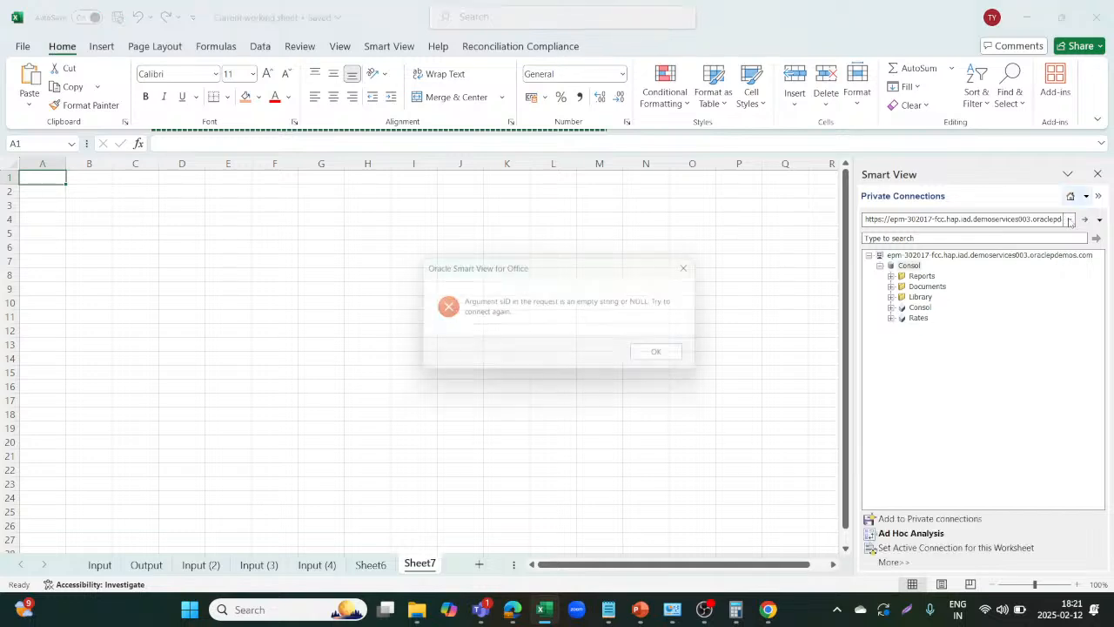
left_click(668, 357)
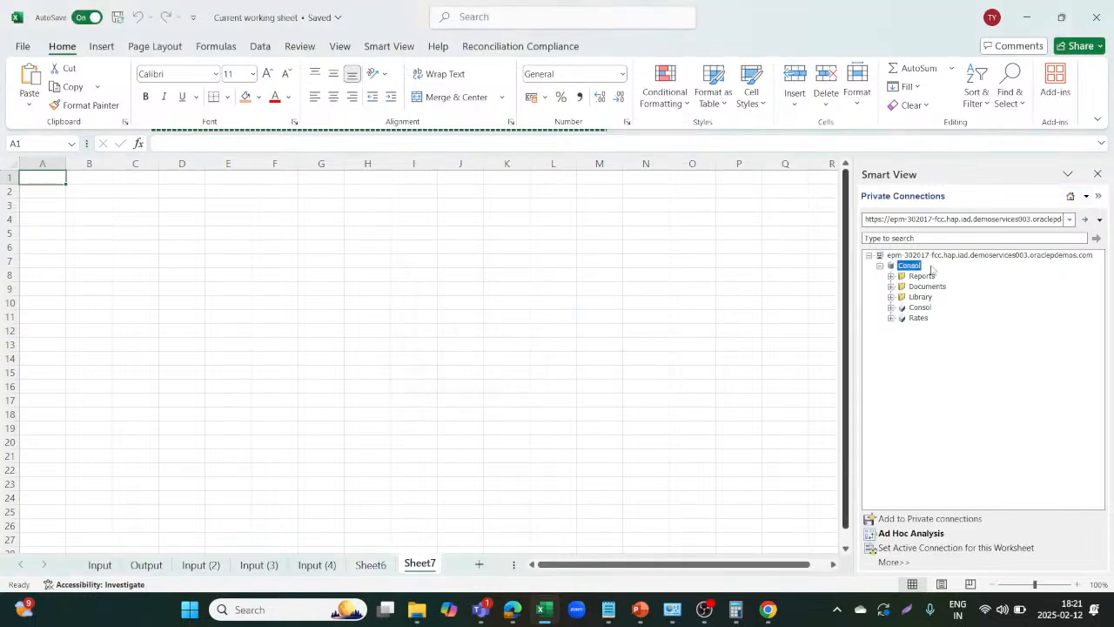
Check the saved Smart View connection URLs and start a new private connection with the Smart View HTTP Provider type.
left_click(1068, 221)
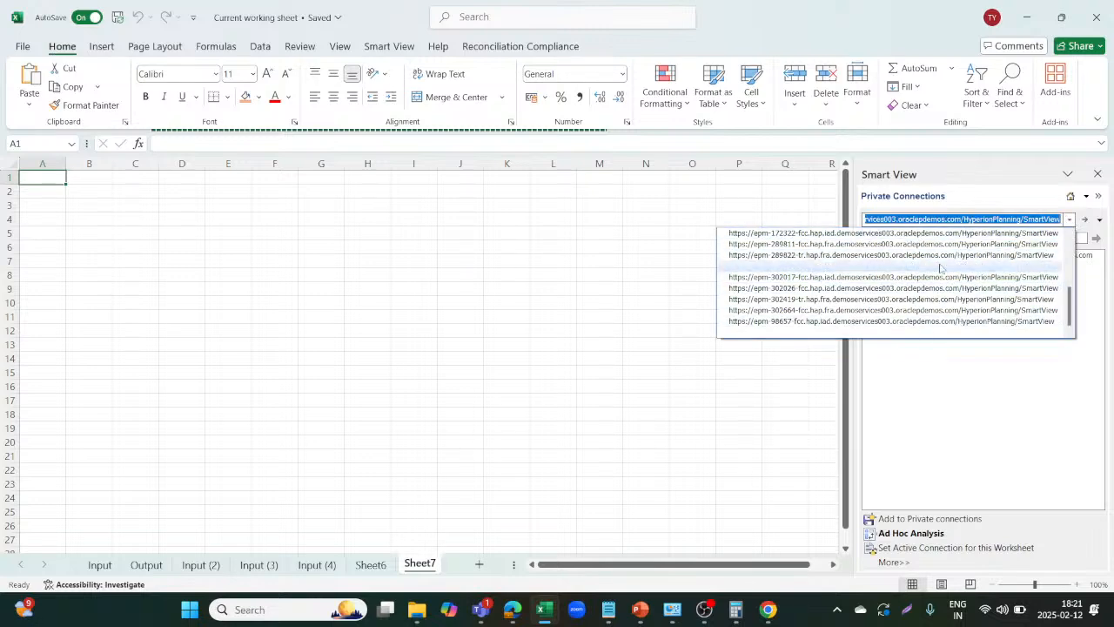
left_click(960, 354)
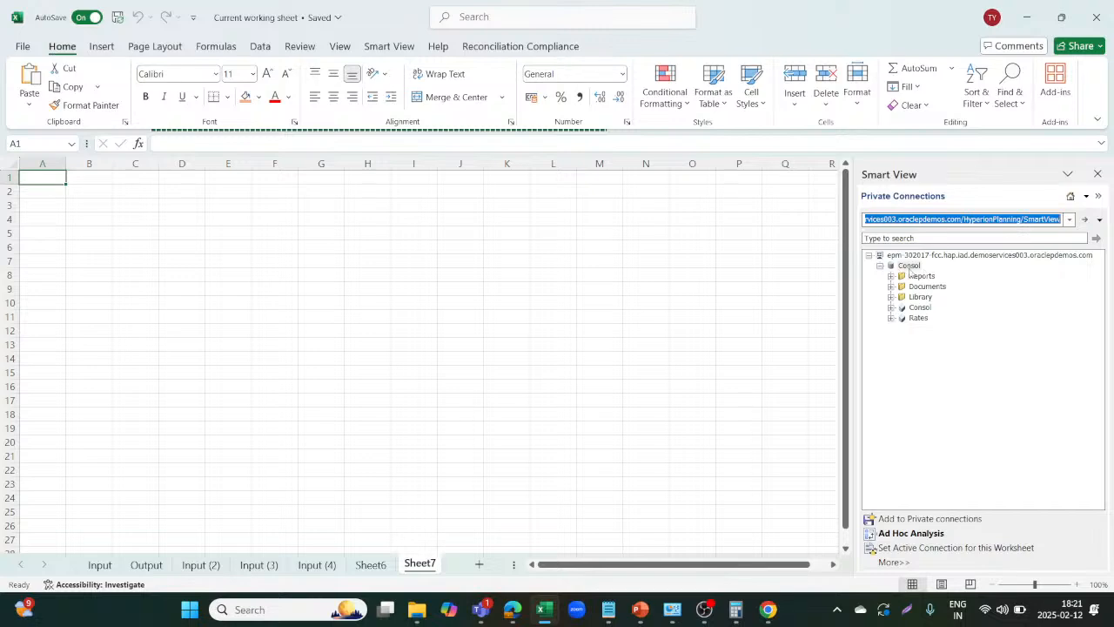
left_click(1100, 222)
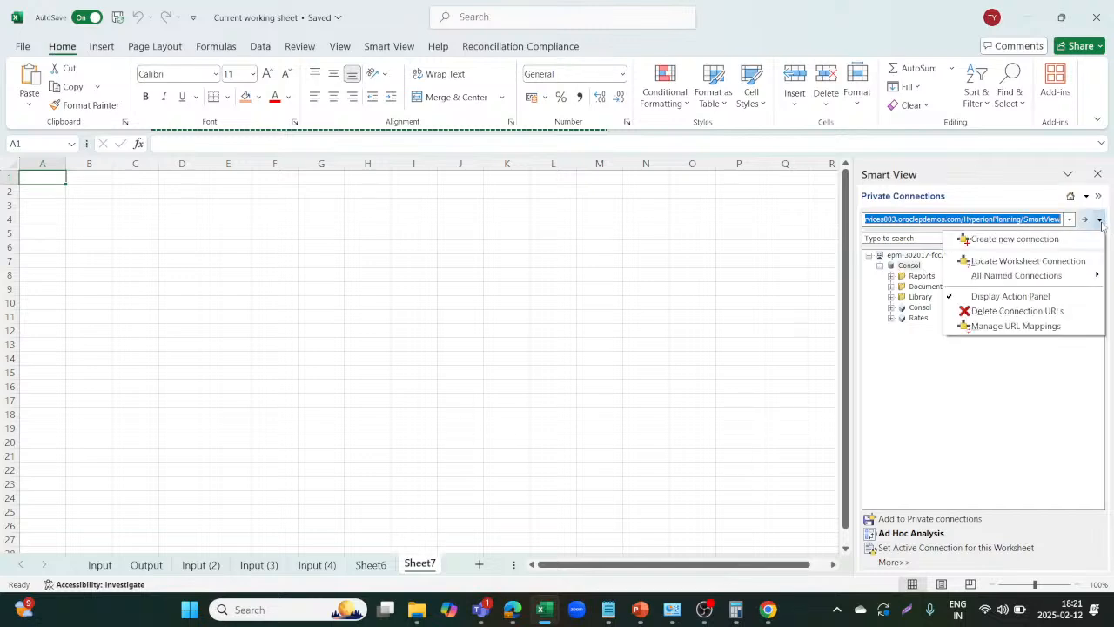
left_click(1038, 241)
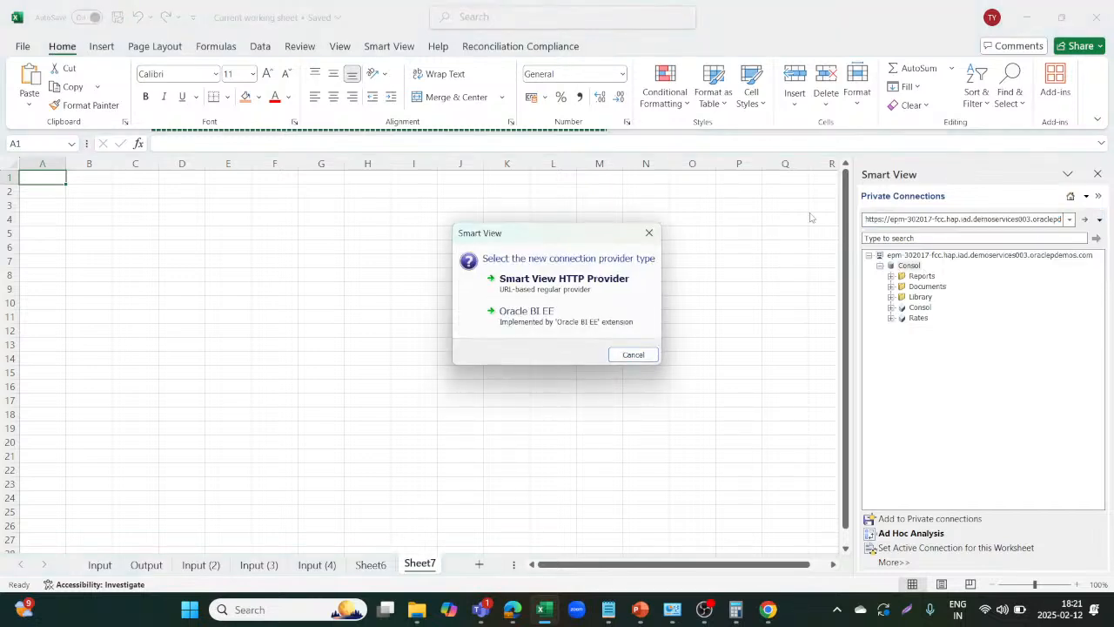
left_click(620, 281)
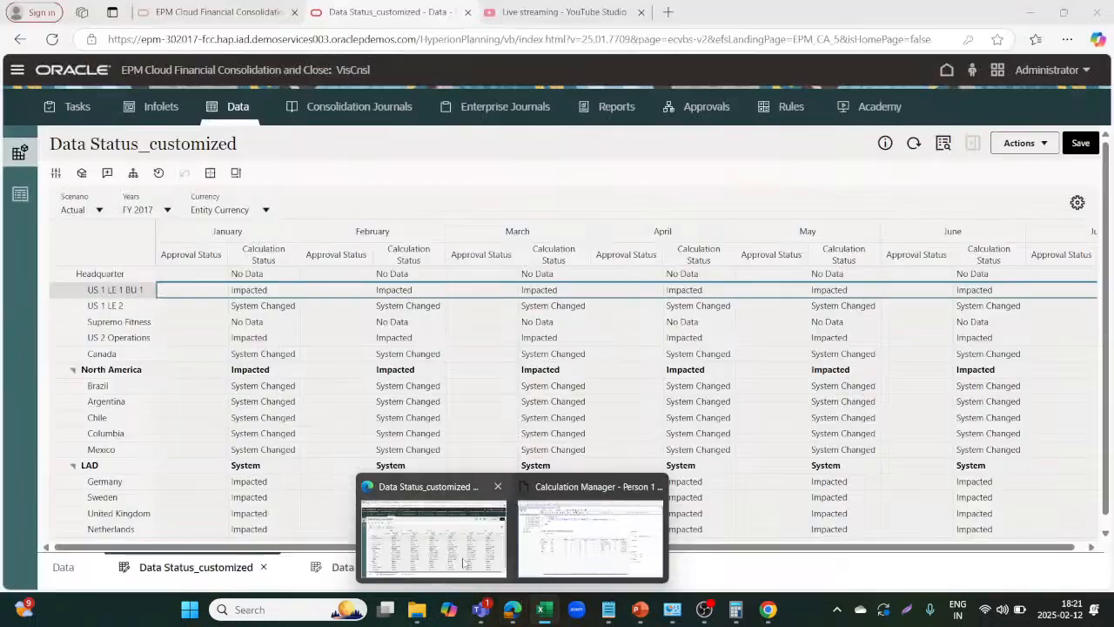
Copy the browser's site address through /HyperionPlanning and submit it with /SmartView appended as the new connection's URL.
left_click(466, 563)
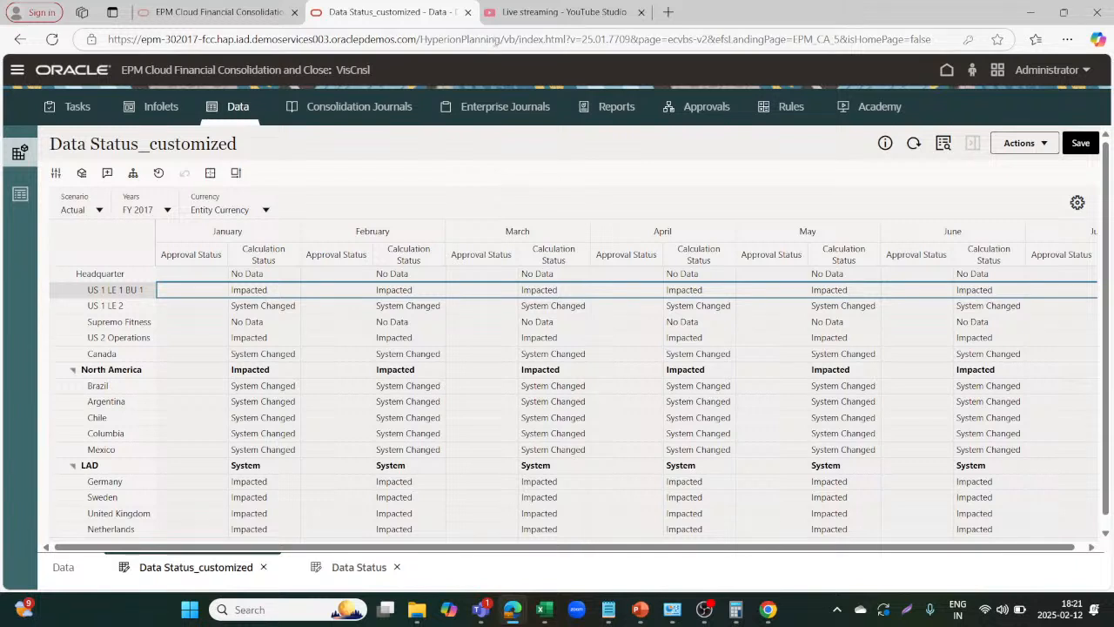
left_click_drag(501, 39, 110, 39)
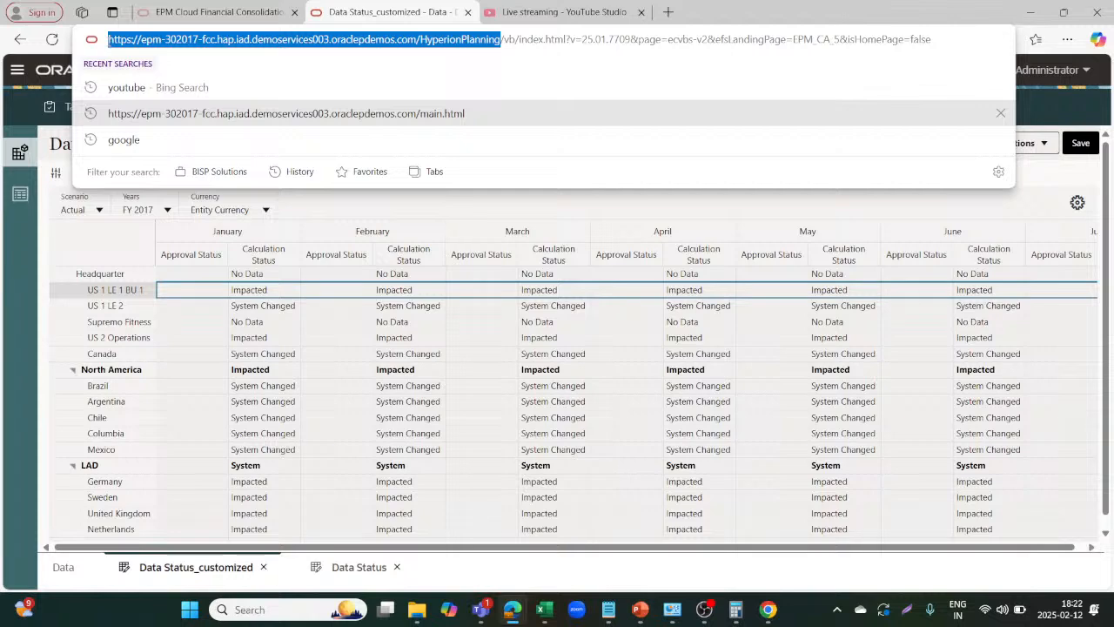
key("ctrl+c")
key("alt+Tab")
key("ctrl+v")
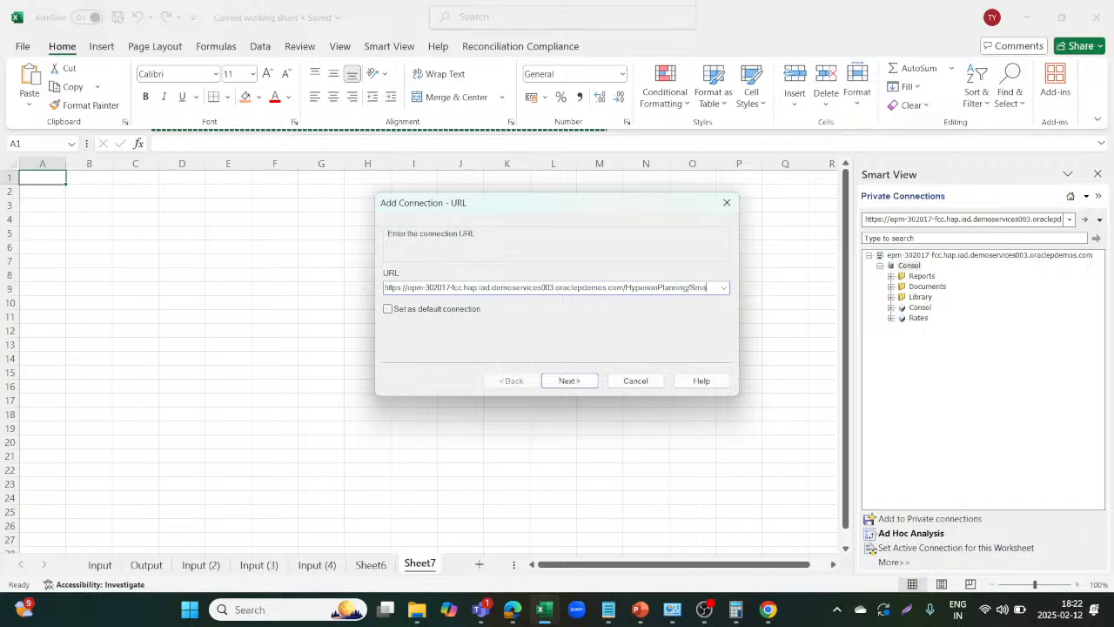
type("/SmartView")
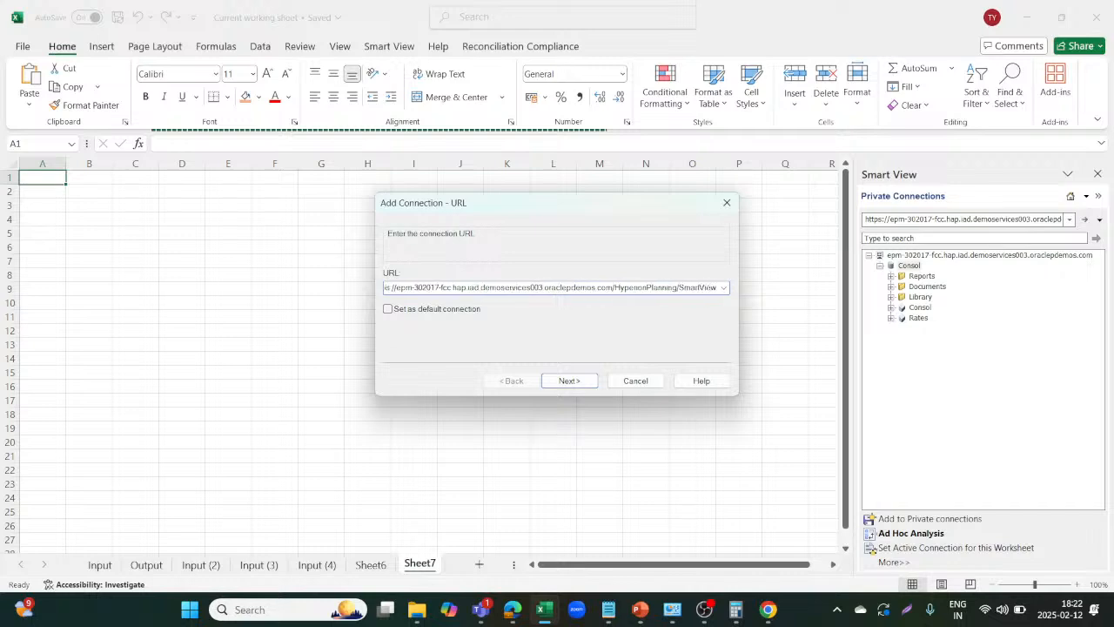
left_click(572, 384)
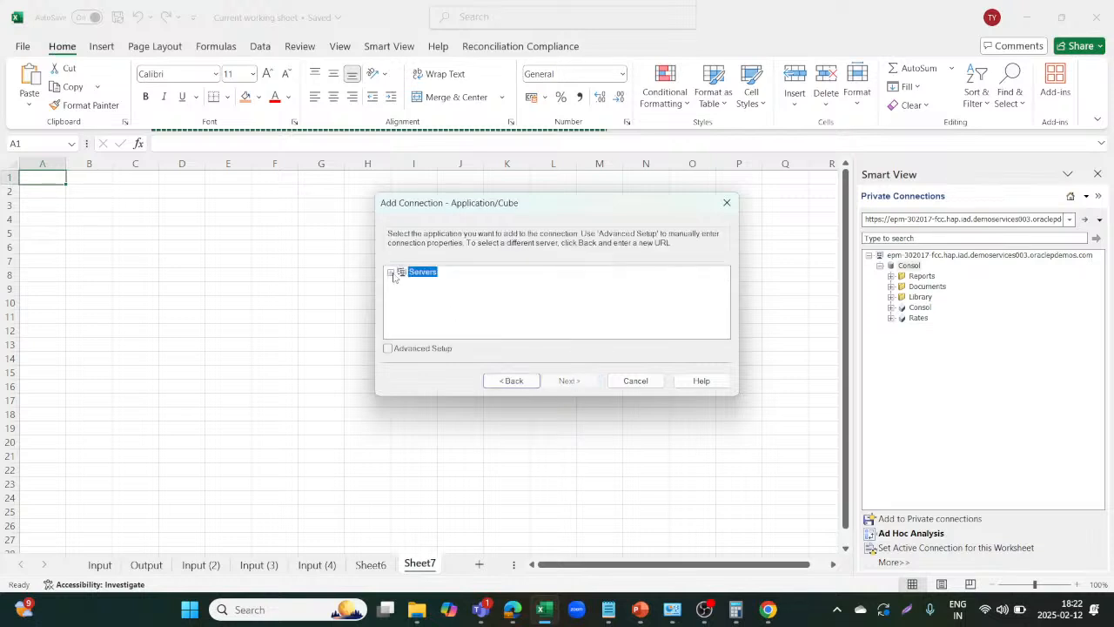
Select the VisCnsl application on the epm-302017 server and save the connection under the name Viscnsl_Currentapp.
left_click(391, 274)
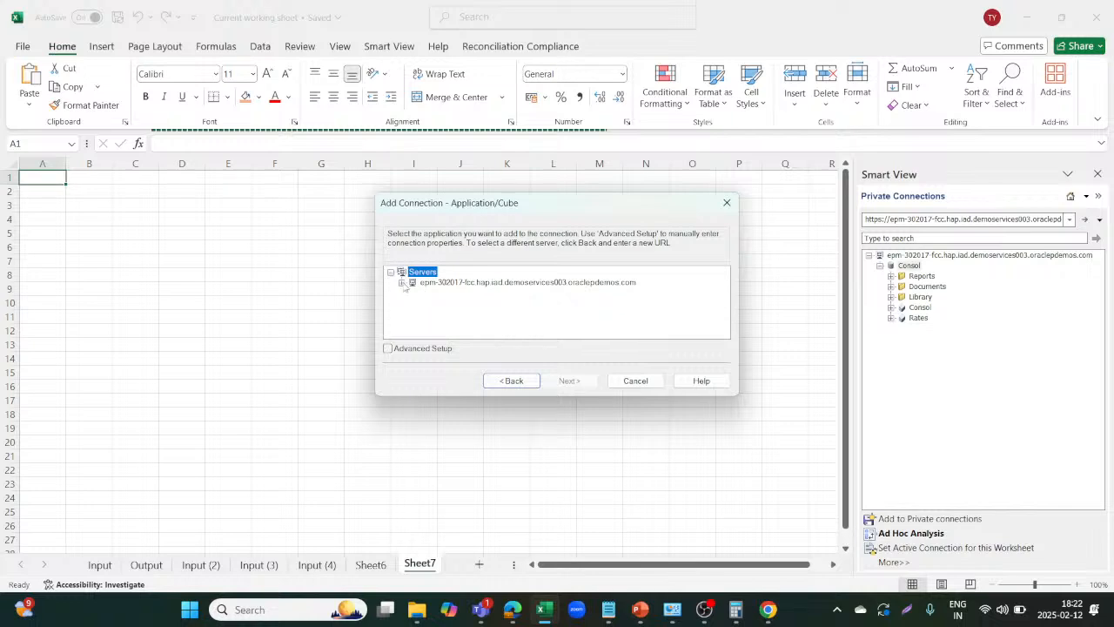
left_click(401, 282)
left_click(438, 294)
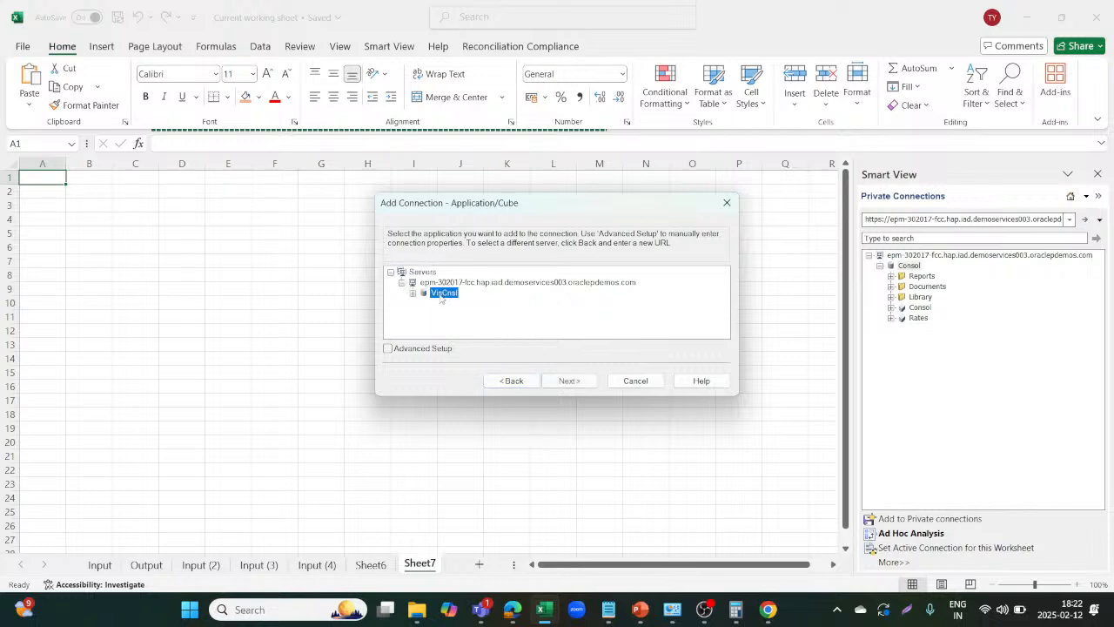
left_click(566, 381)
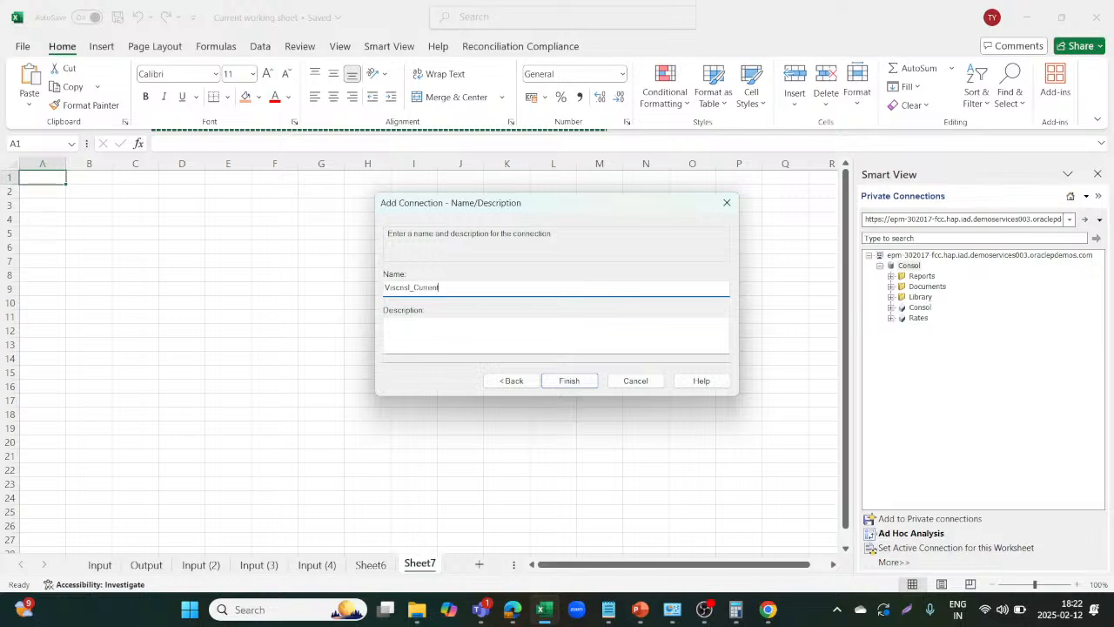
left_click(567, 383)
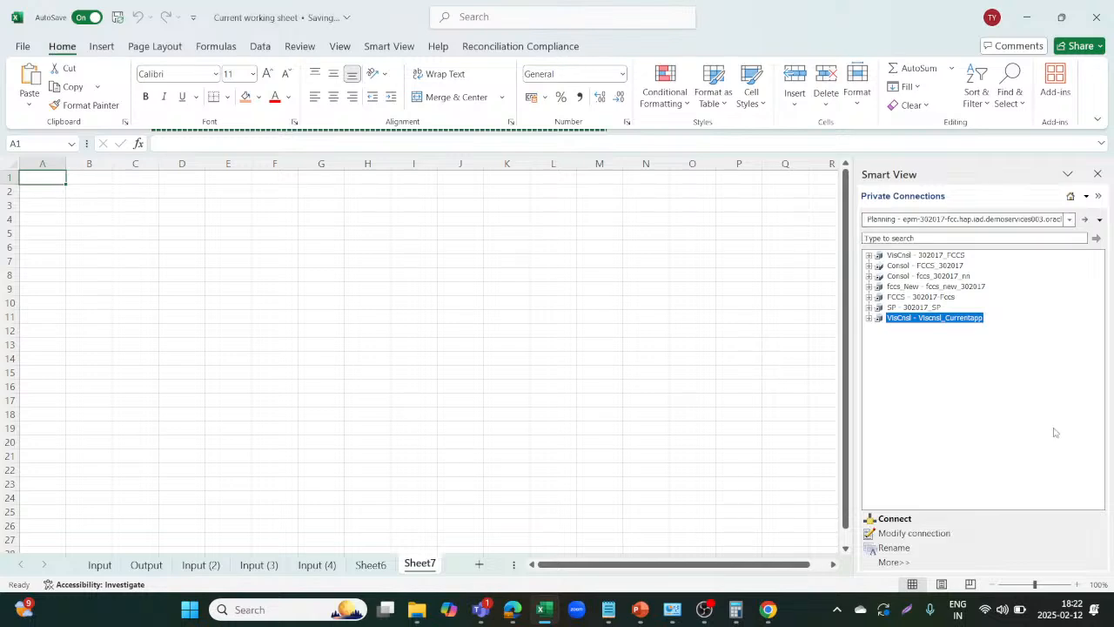
Connect to Viscnsl_Currentapp and open an ad hoc grid for the Consol plan type on the new sheet.
left_click(892, 522)
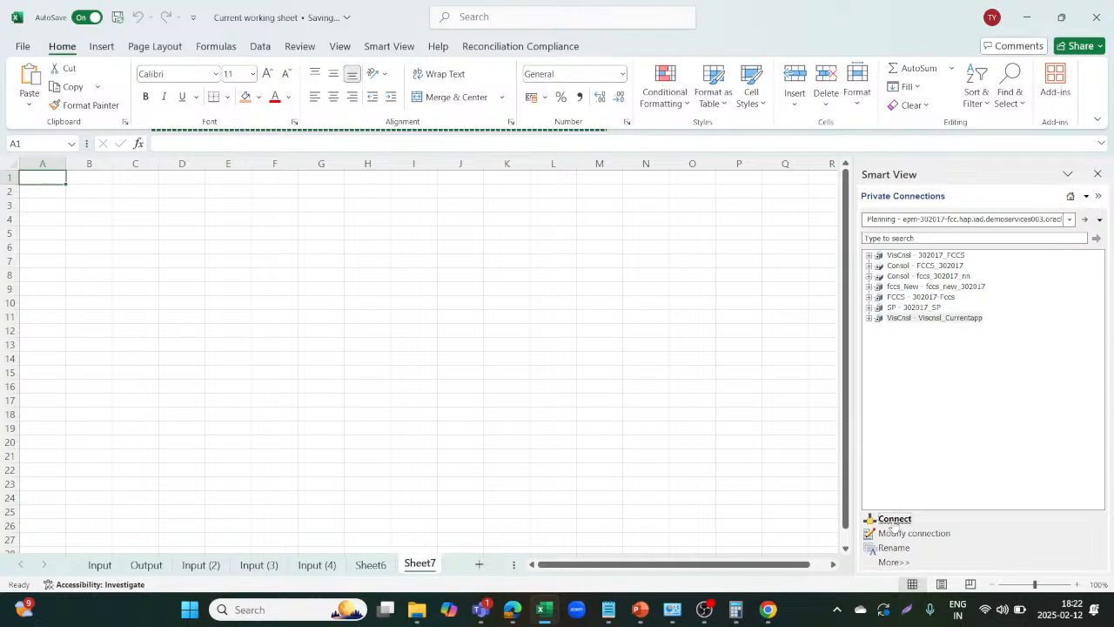
left_click(893, 524)
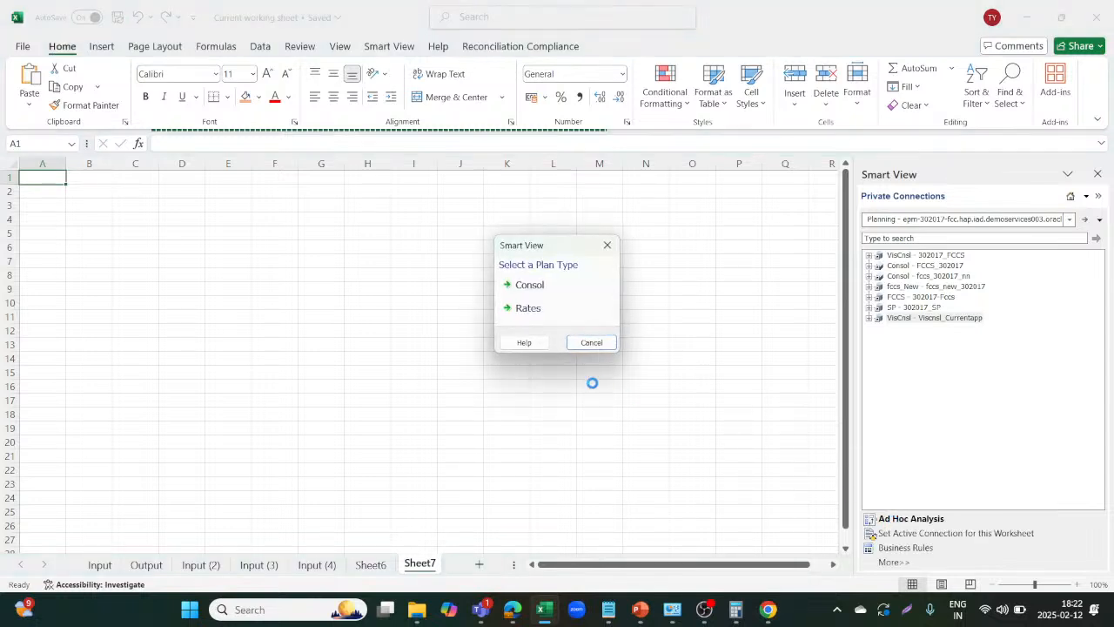
left_click(546, 289)
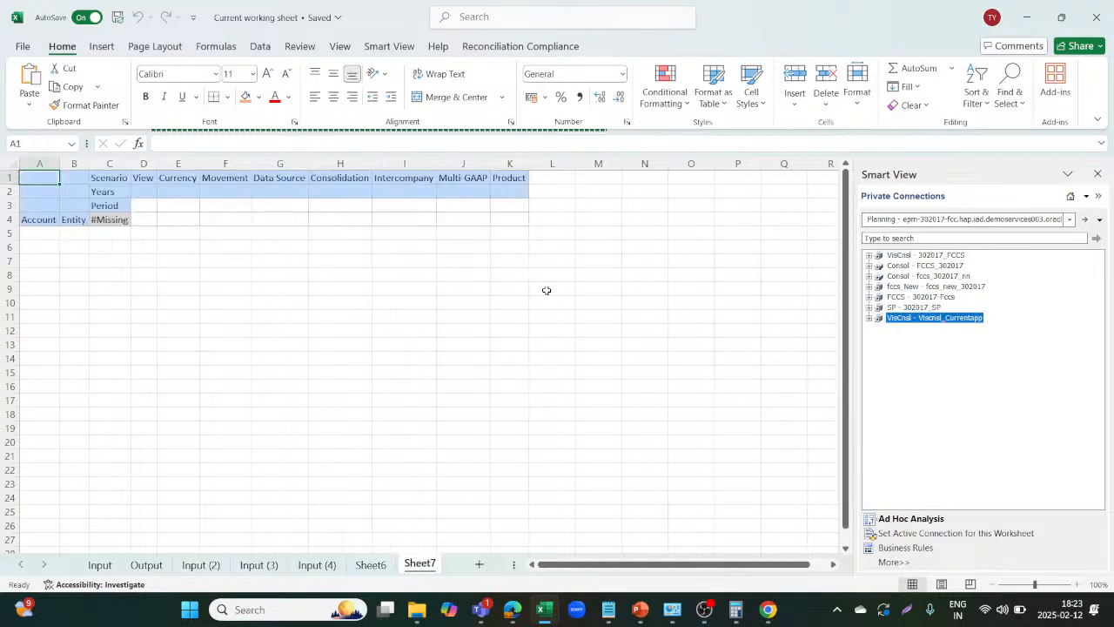
left_click(99, 181)
left_click(269, 300)
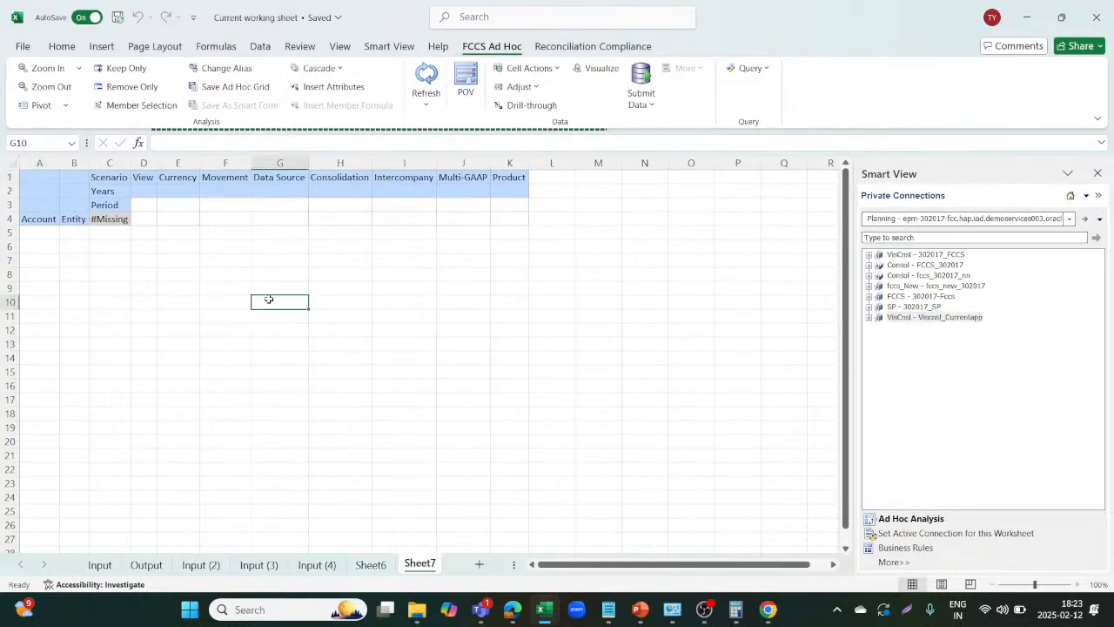
Pivot the Scenario dimension into the rows of the ad hoc grid and back into the columns.
left_click(101, 180)
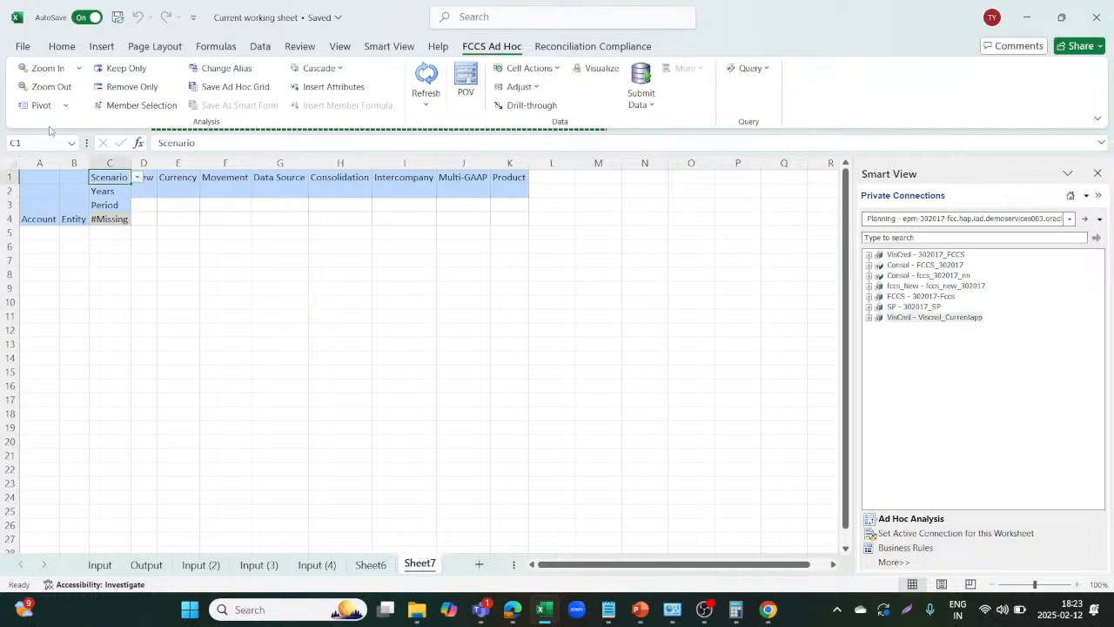
left_click(41, 105)
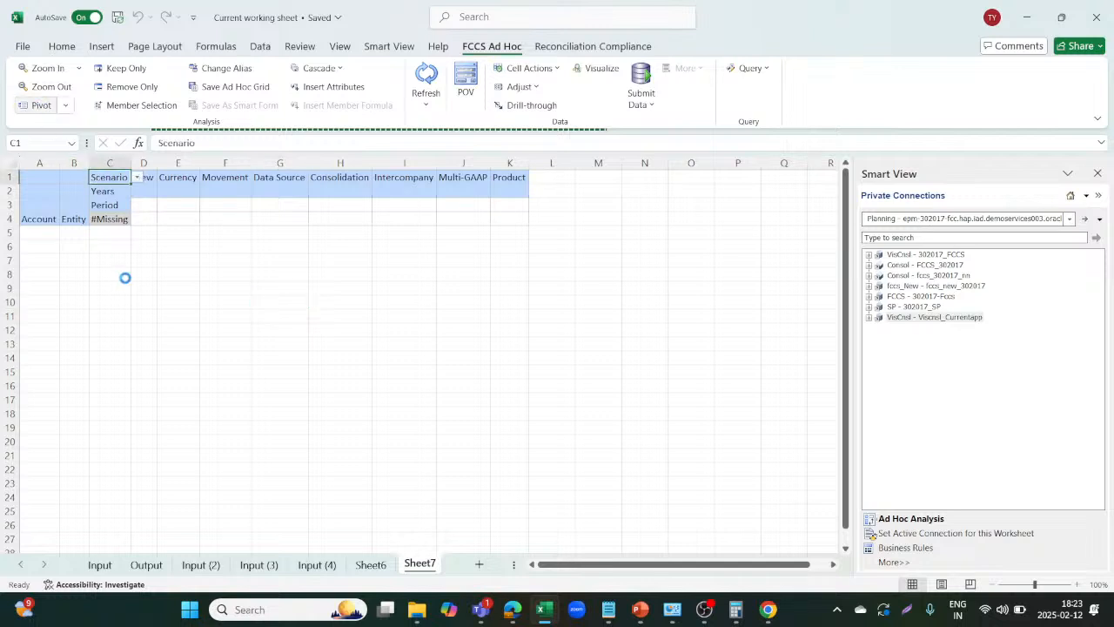
left_click(49, 219)
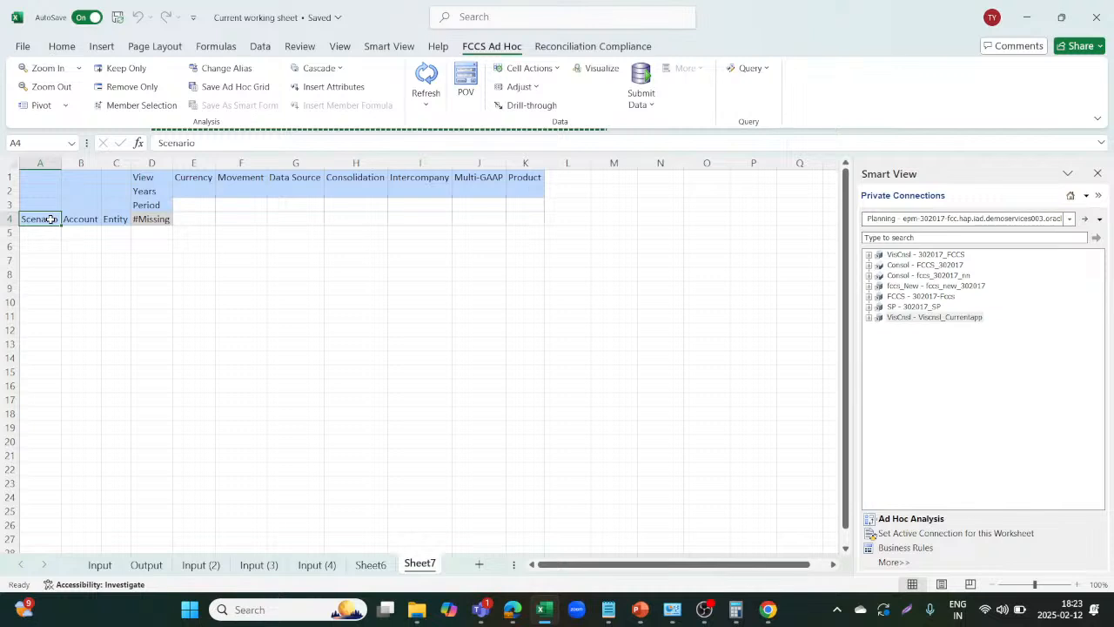
left_click(46, 107)
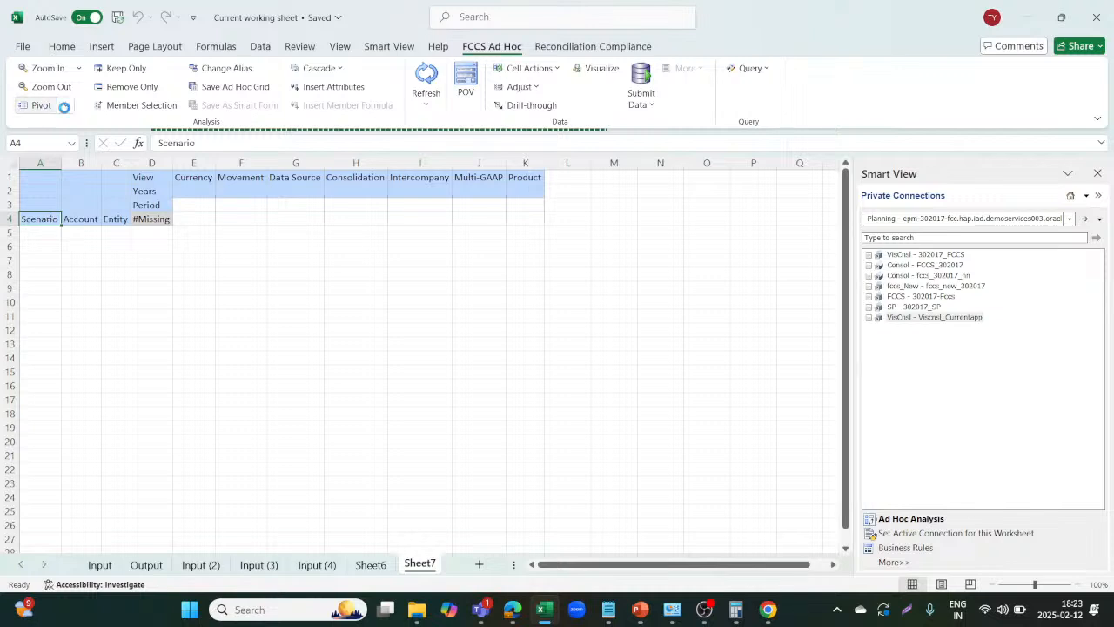
Copy the member layout in A1:C12 from the Input (4) sheet and paste it at cell A1 of Sheet7.
left_click(296, 567)
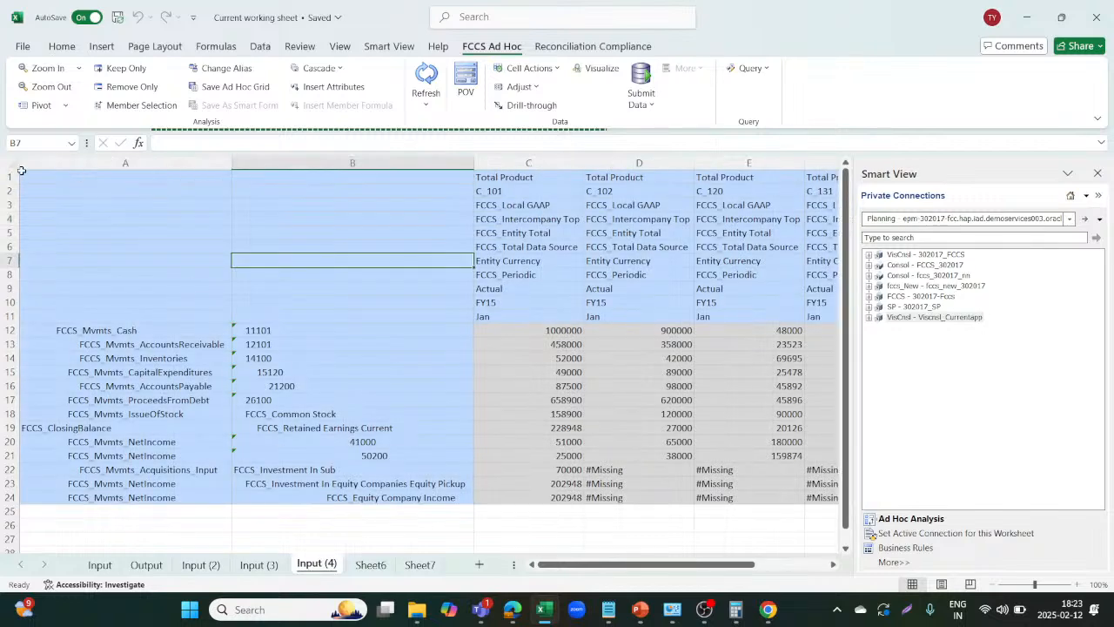
left_click_drag(21, 170, 520, 326)
key("ctrl+c")
mouse_move(417, 609)
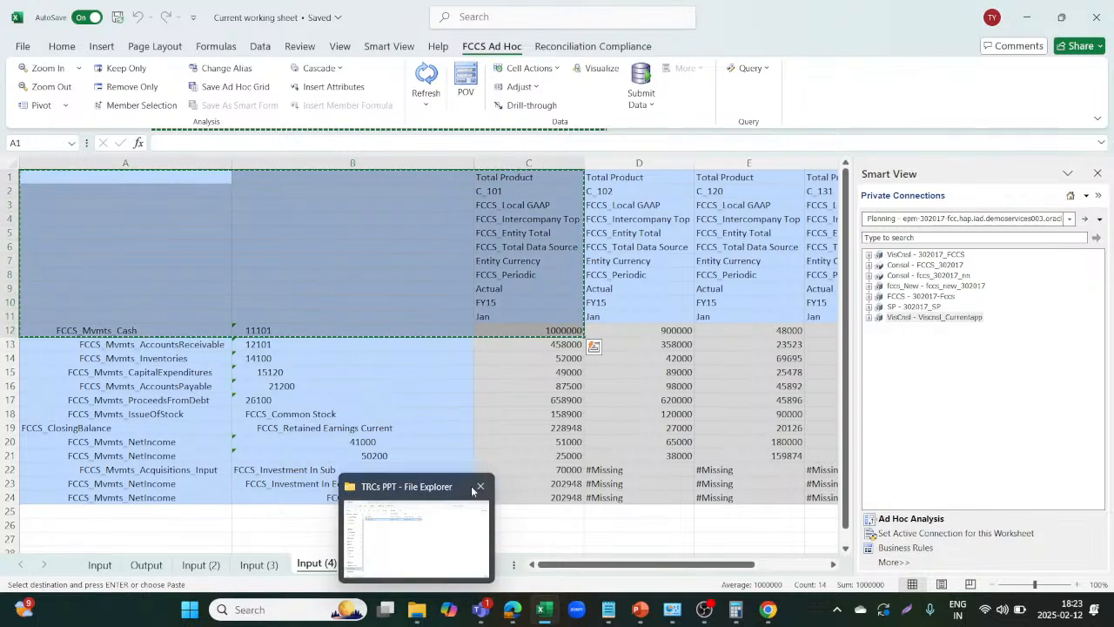
left_click(420, 564)
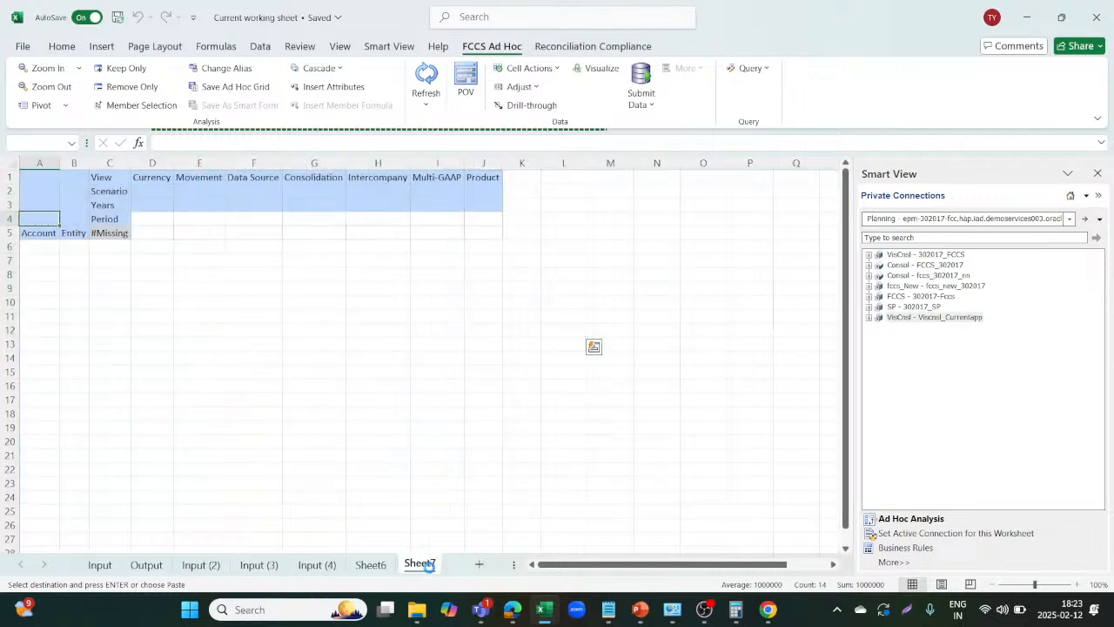
left_click(28, 177)
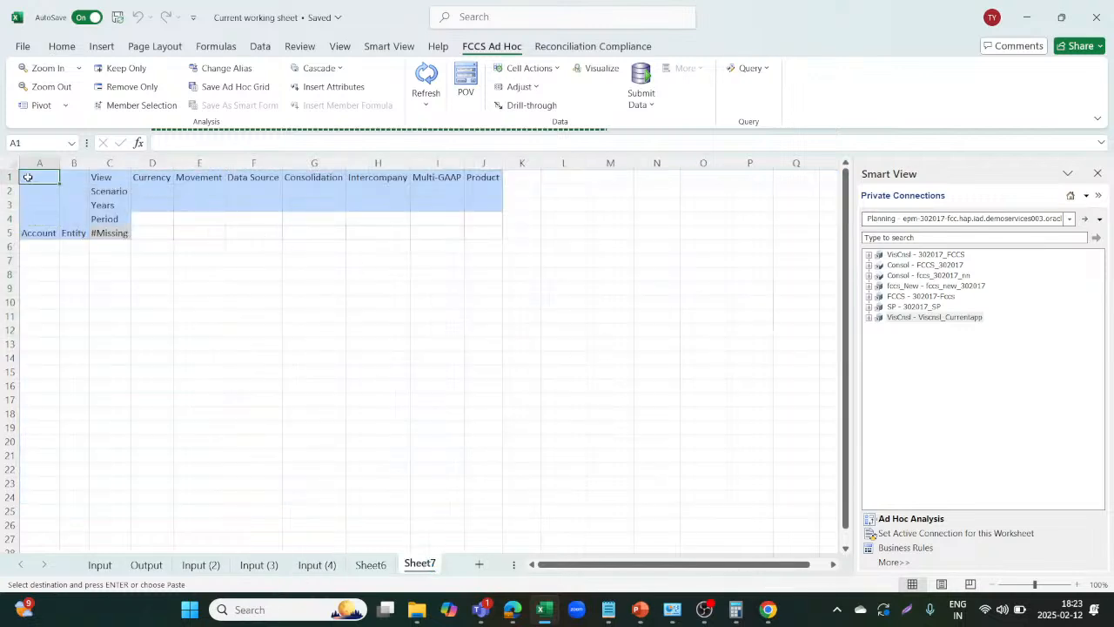
key("ctrl+v")
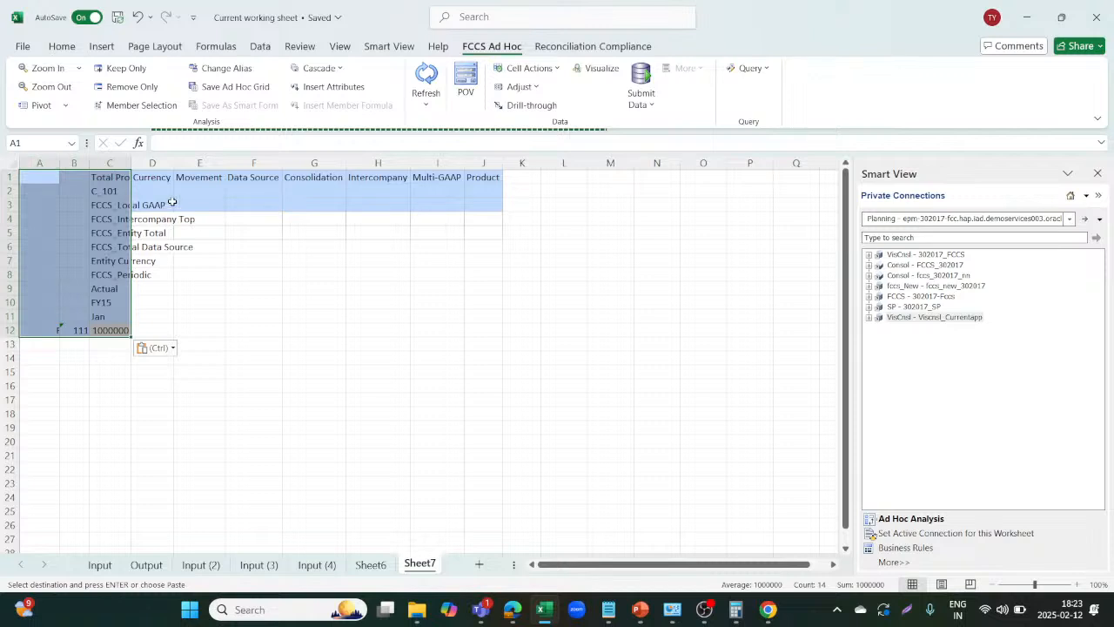
Delete the leftover dimension columns D through J and refresh the grid, widening columns A and B.
left_click_drag(152, 163, 484, 163)
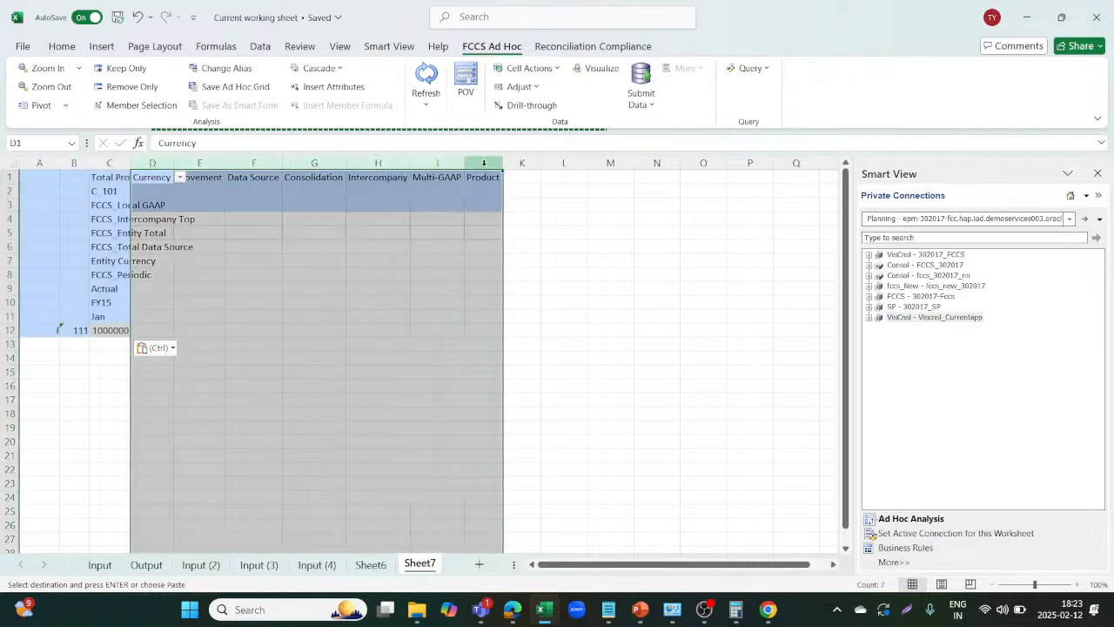
right_click(484, 163)
left_click(517, 329)
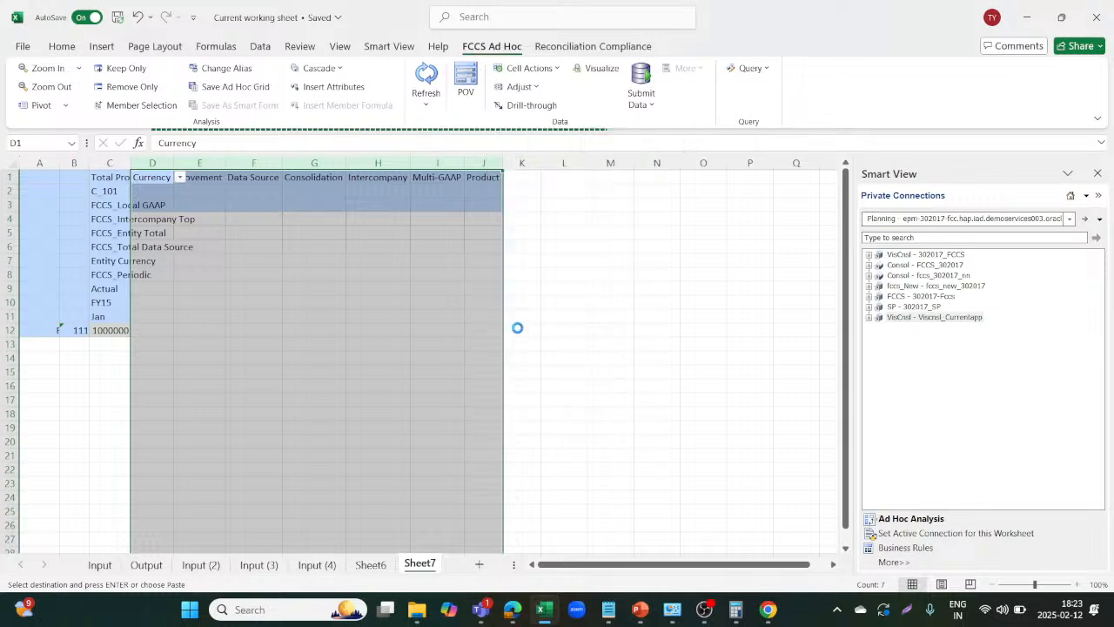
left_click(517, 328)
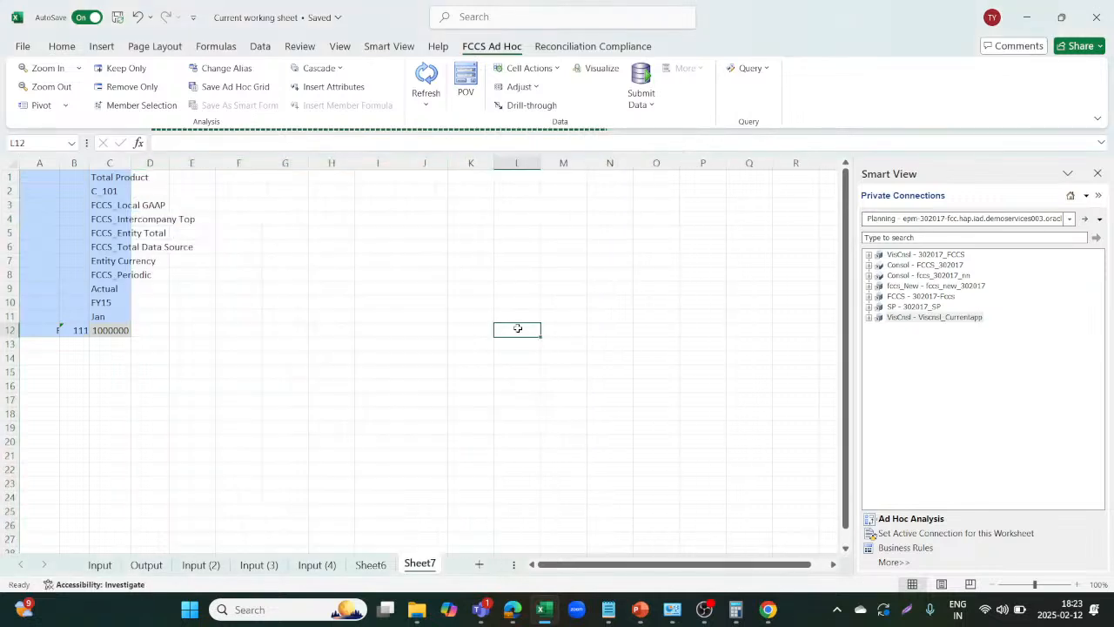
left_click(427, 74)
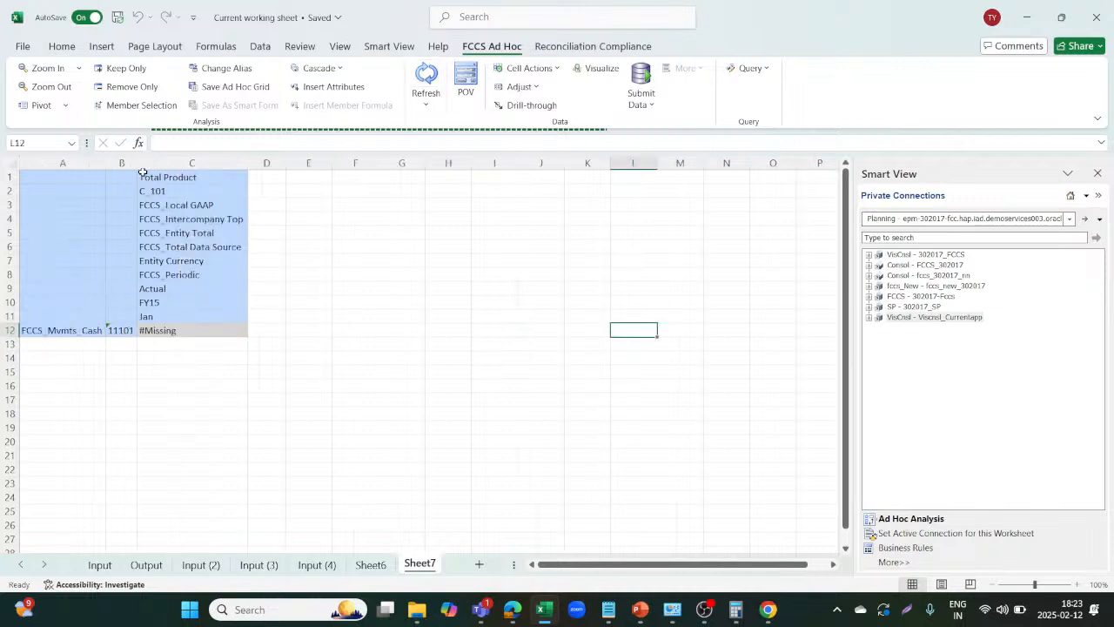
left_click_drag(136, 163, 187, 164)
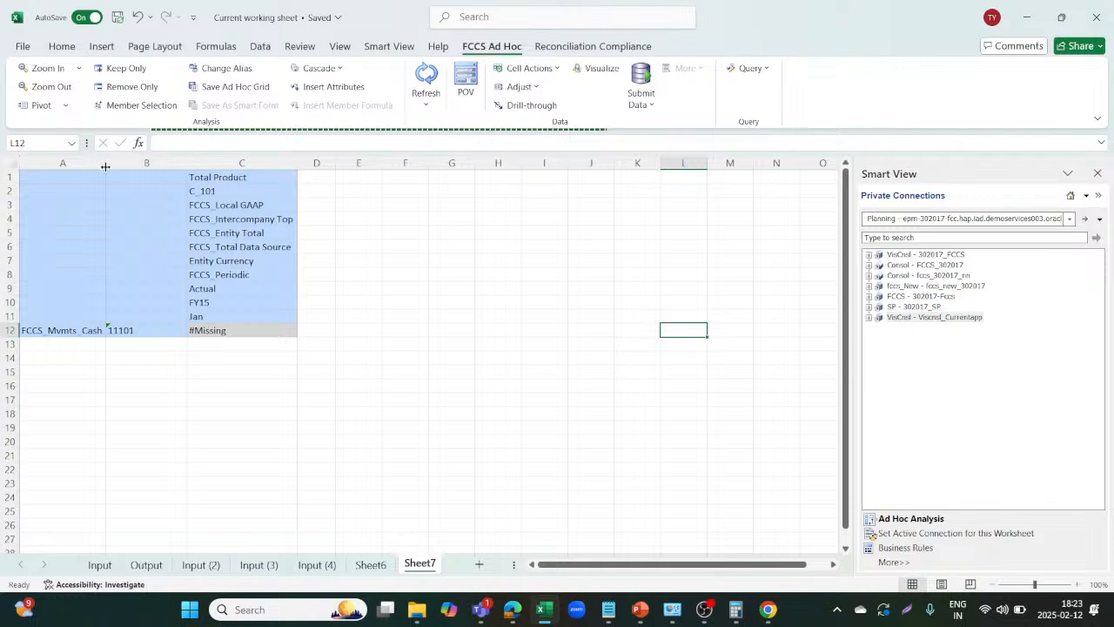
left_click_drag(105, 166, 138, 164)
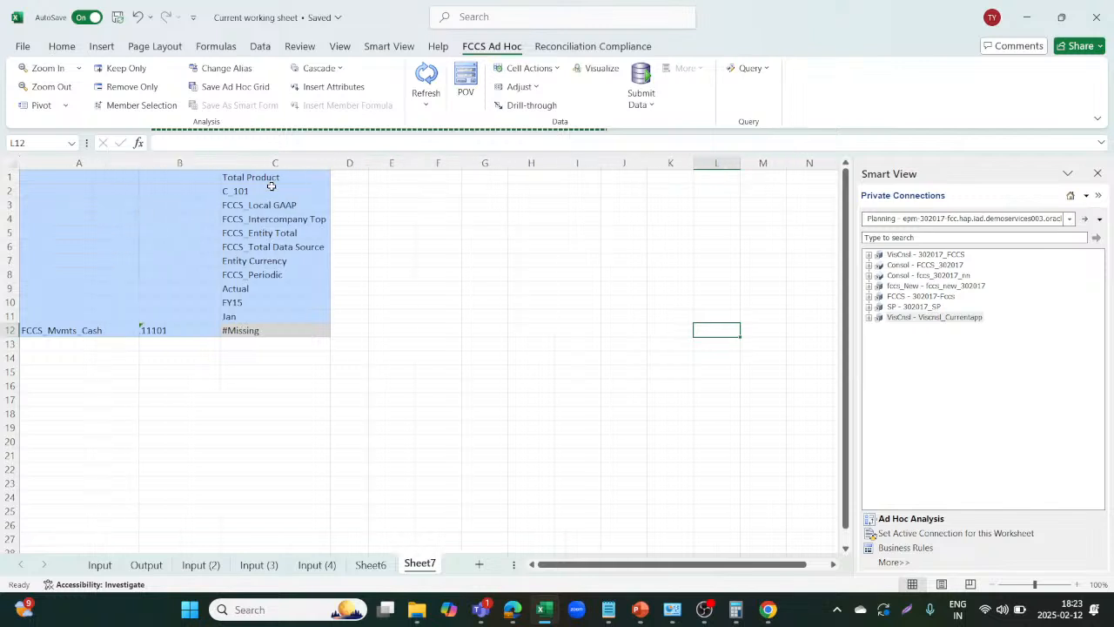
Replace Sheet7's column C members with the input-level members from C1:C11 of the Input (2) sheet and refresh the grid.
left_click(258, 566)
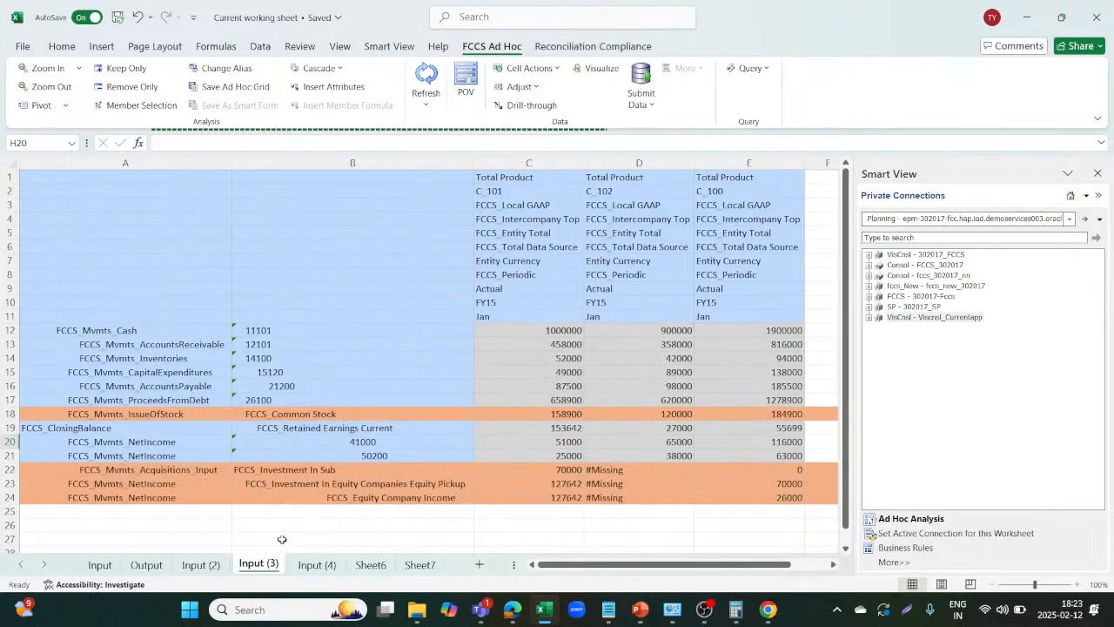
left_click(201, 565)
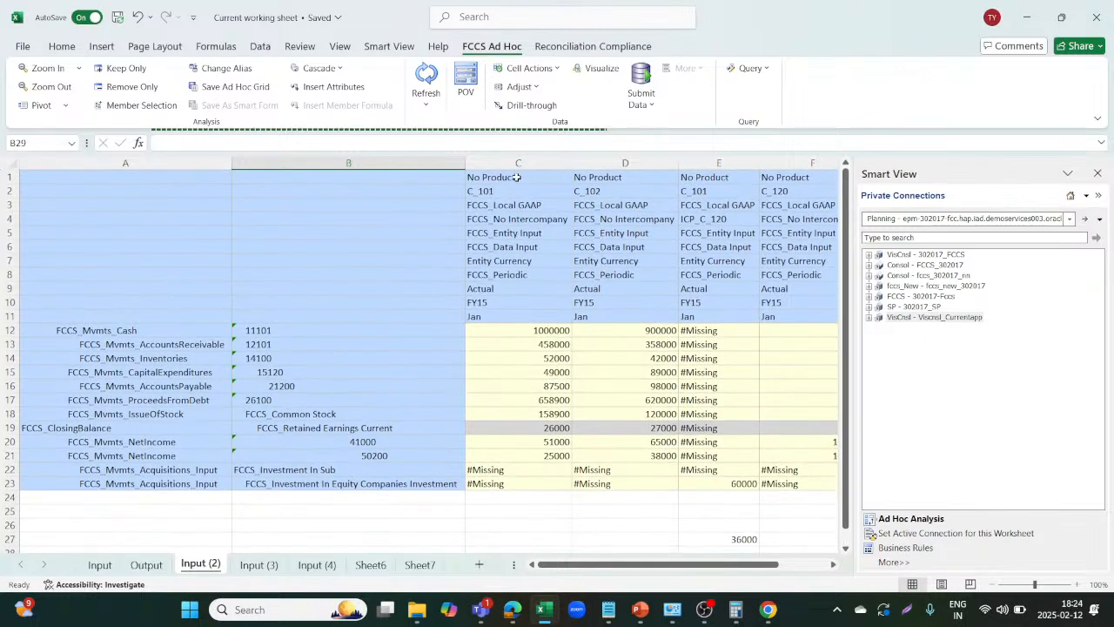
left_click_drag(517, 177, 520, 318)
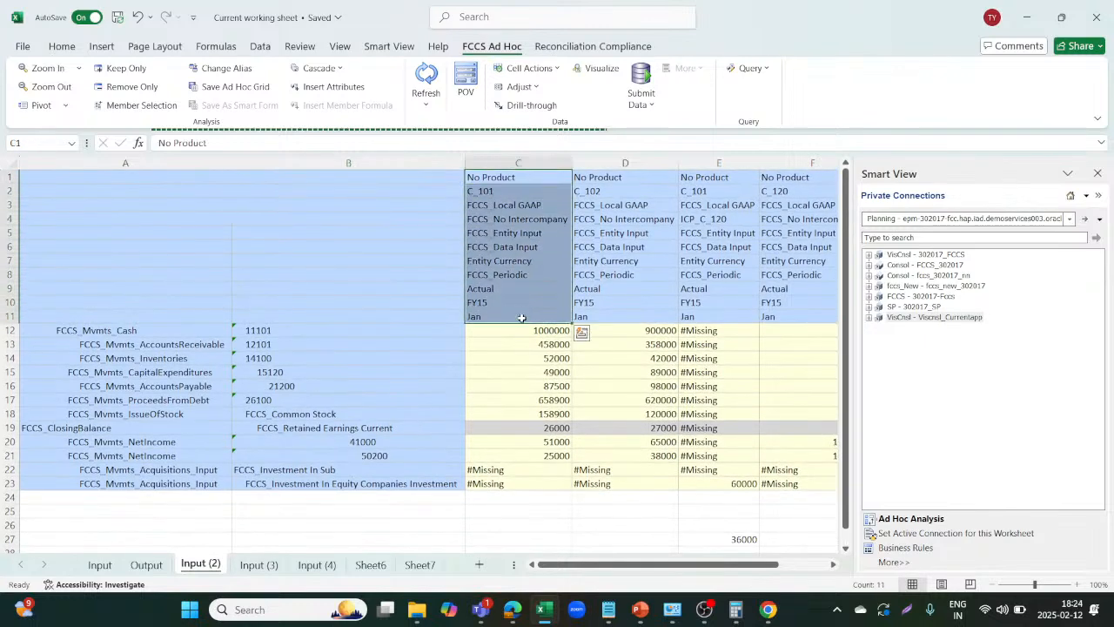
key("ctrl+c")
left_click(419, 564)
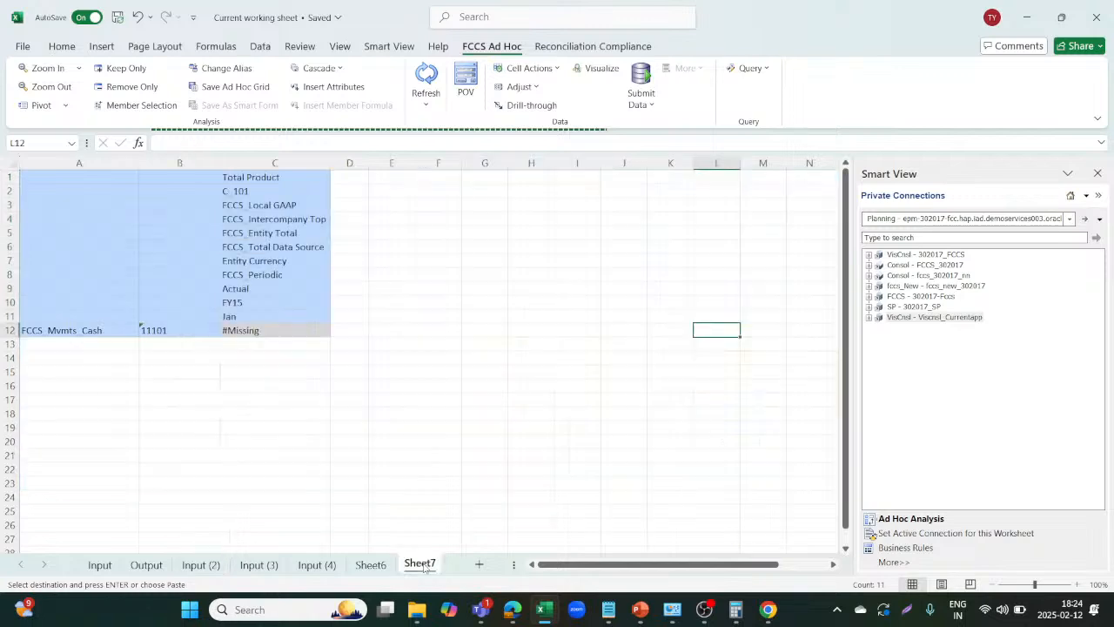
left_click(264, 178)
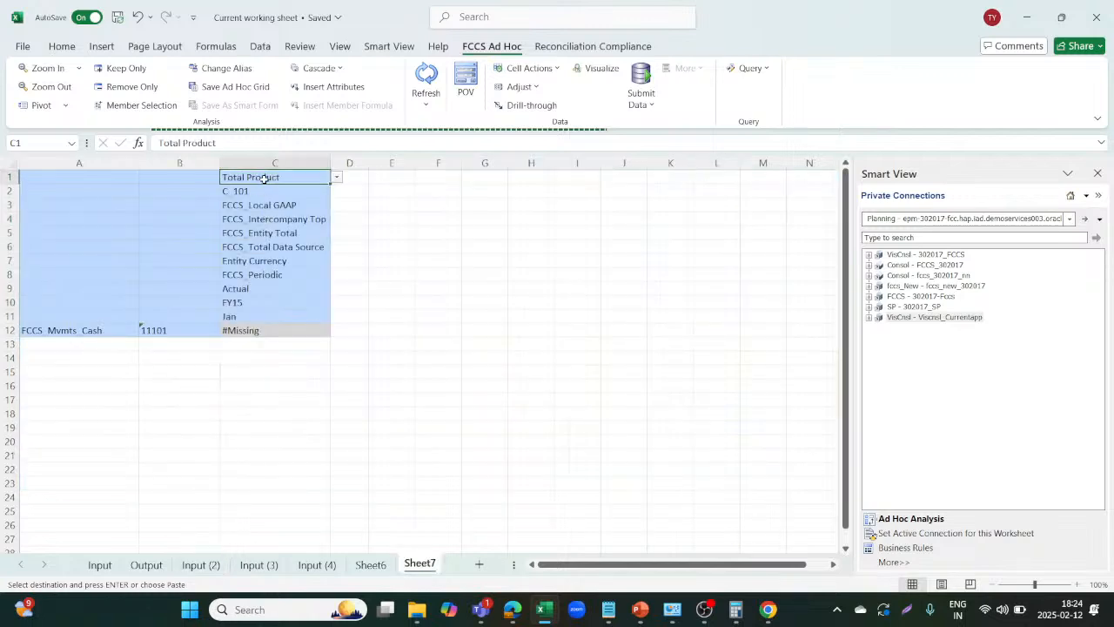
key("ctrl+v")
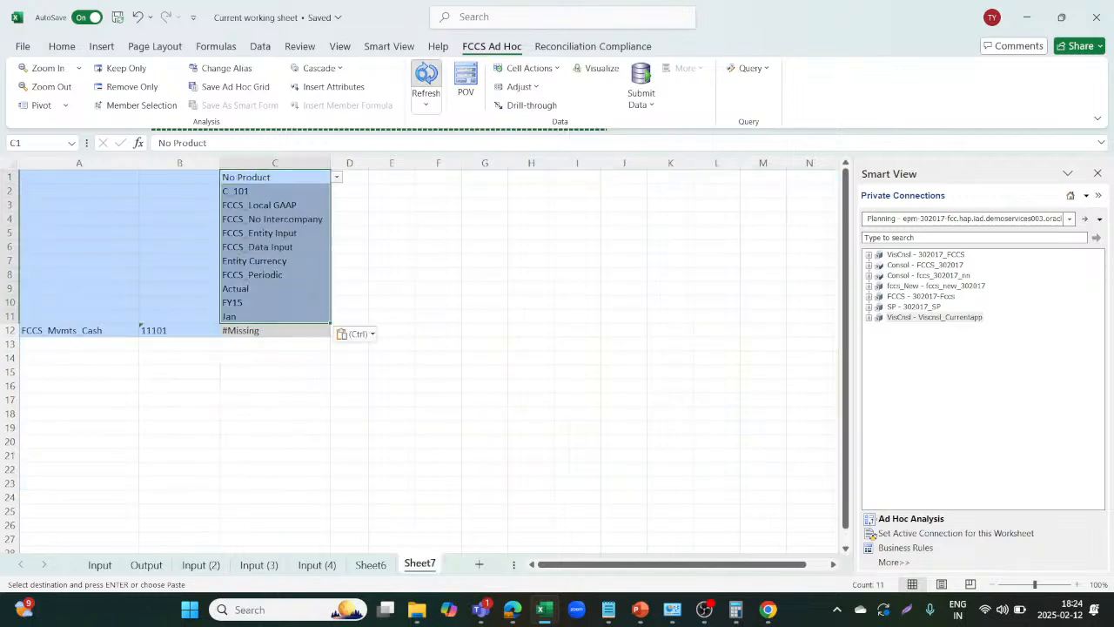
left_click(421, 73)
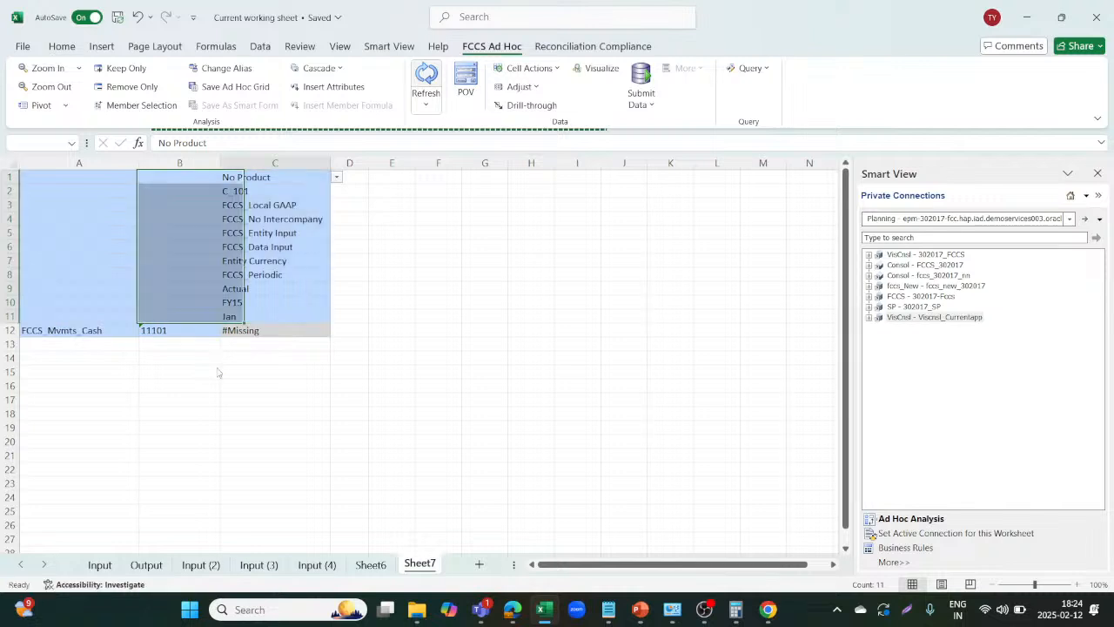
left_click(284, 360)
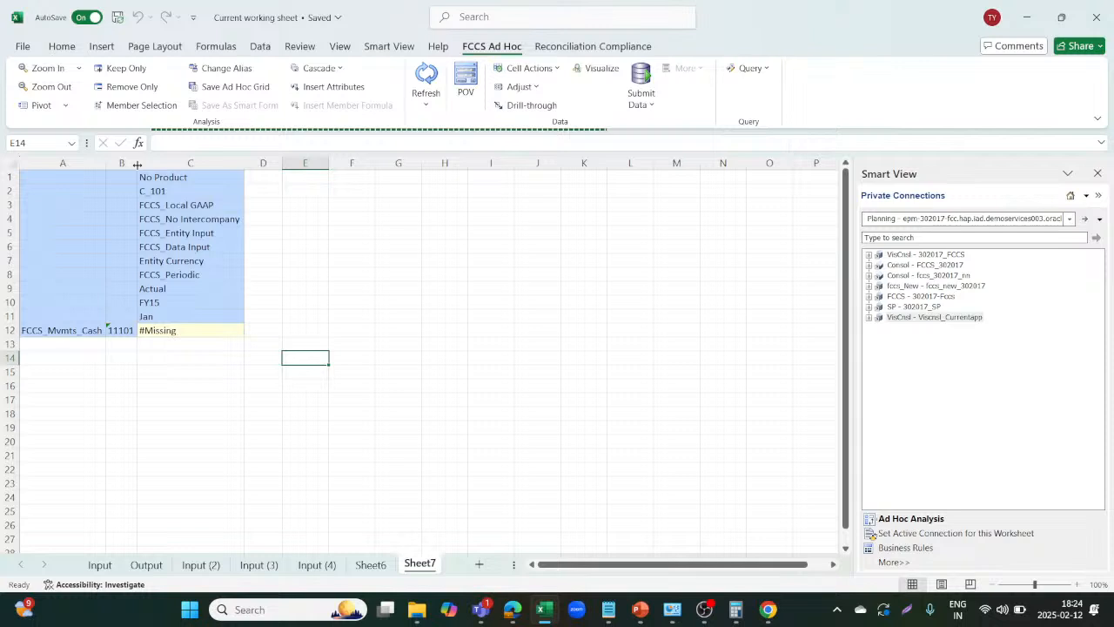
Enter 15000 for FCCS_Mvmts_Cash on account 11101 in cell C12 and submit the data.
left_click_drag(137, 164, 200, 164)
left_click(249, 329)
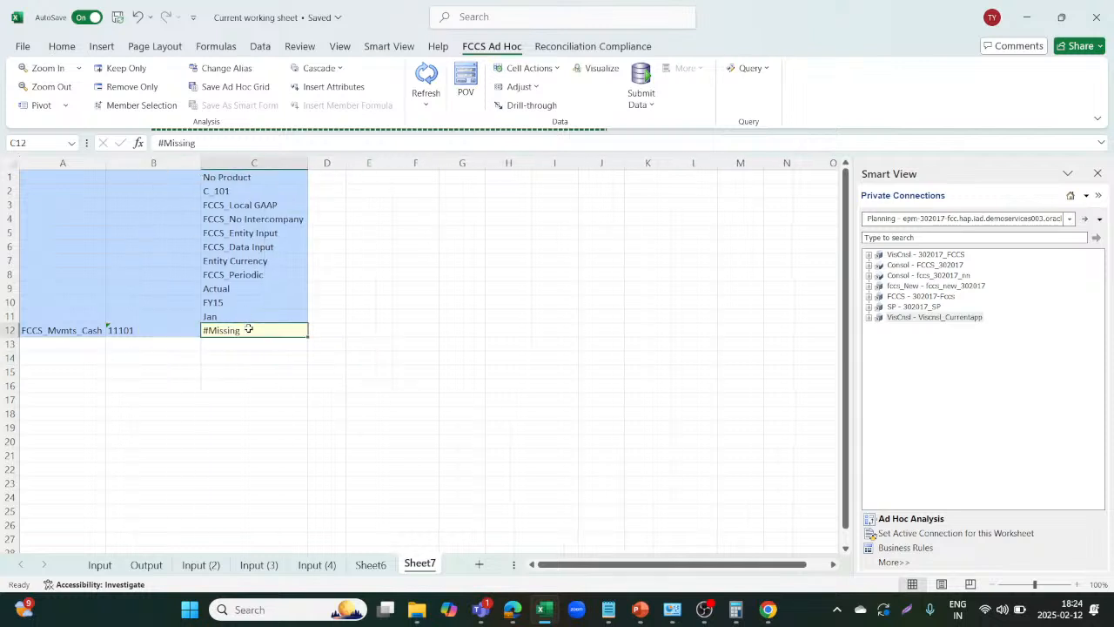
type("15000")
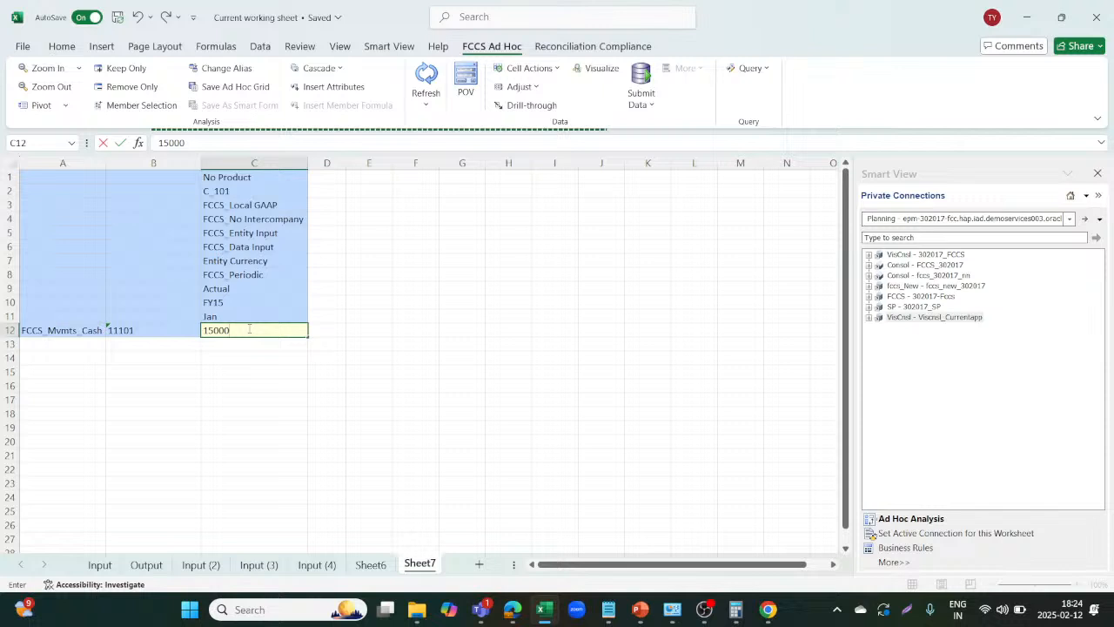
key("Return")
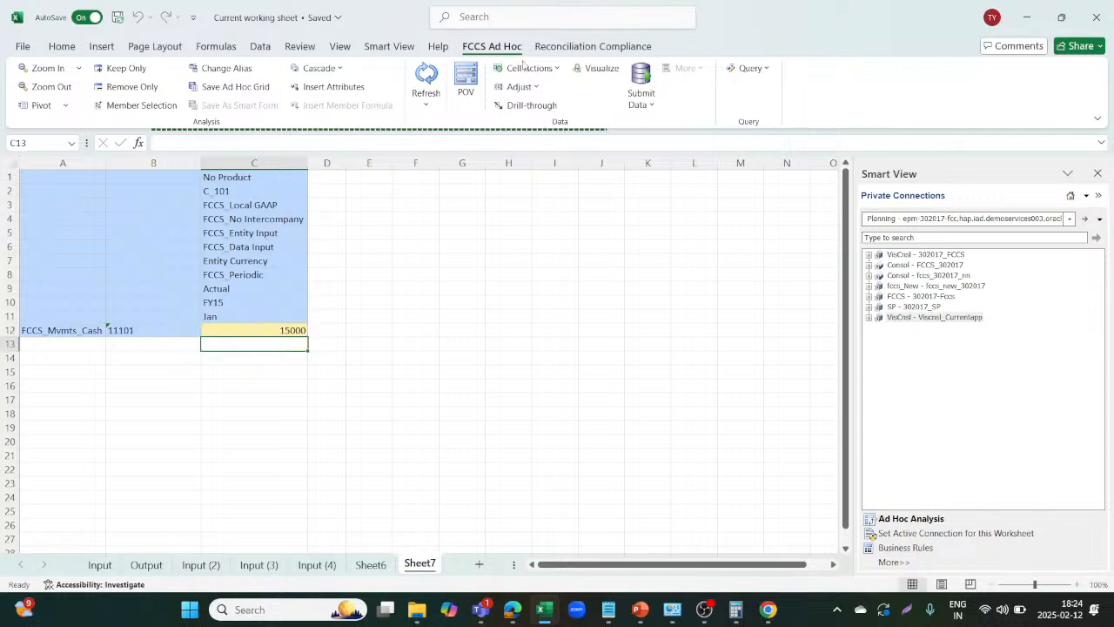
left_click(640, 82)
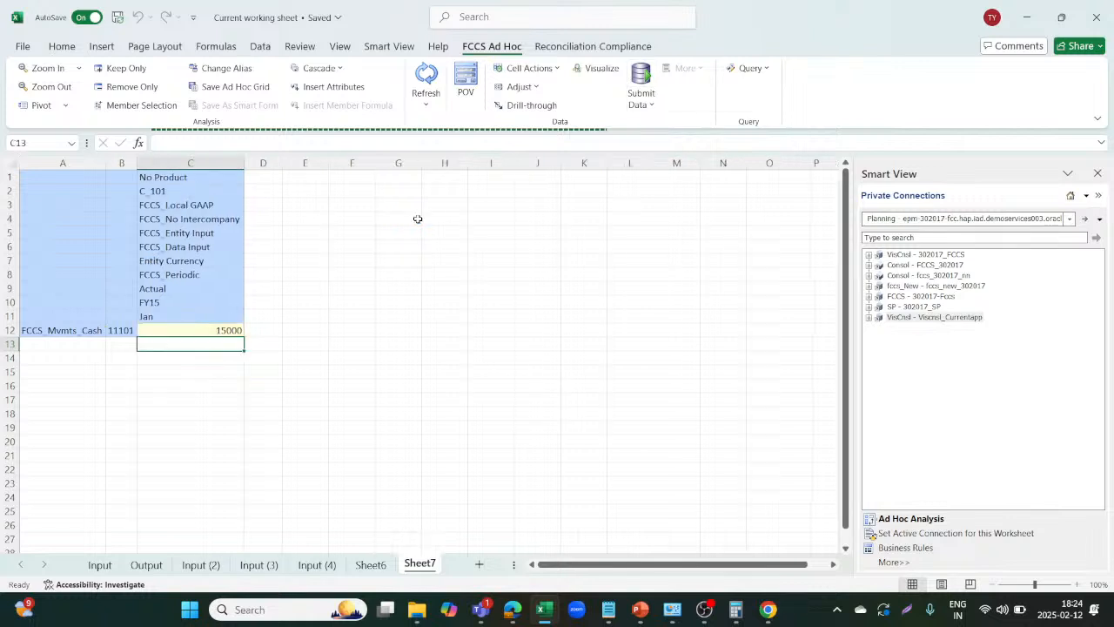
Duplicate column C of the grid into column D.
left_click(221, 163)
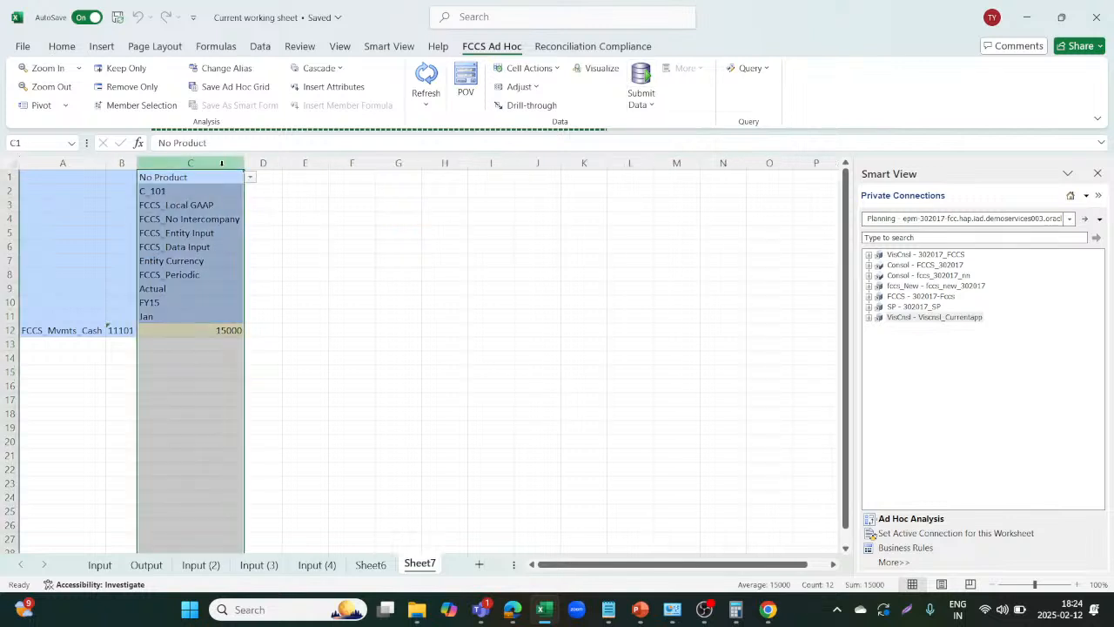
key("ctrl+c")
left_click(264, 163)
key("ctrl+v")
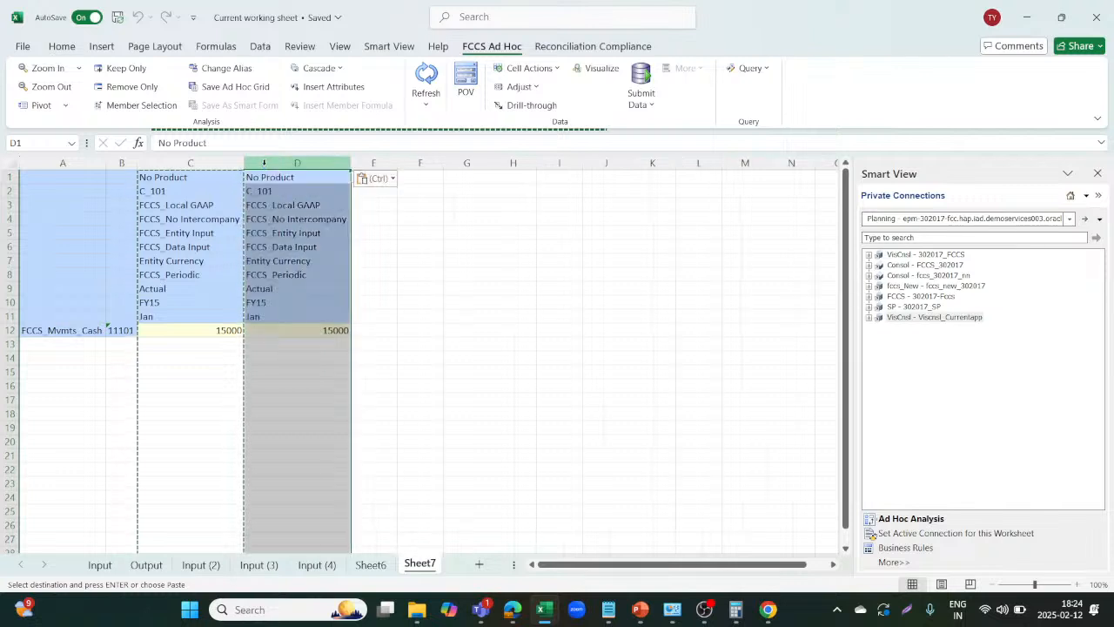
left_click(466, 233)
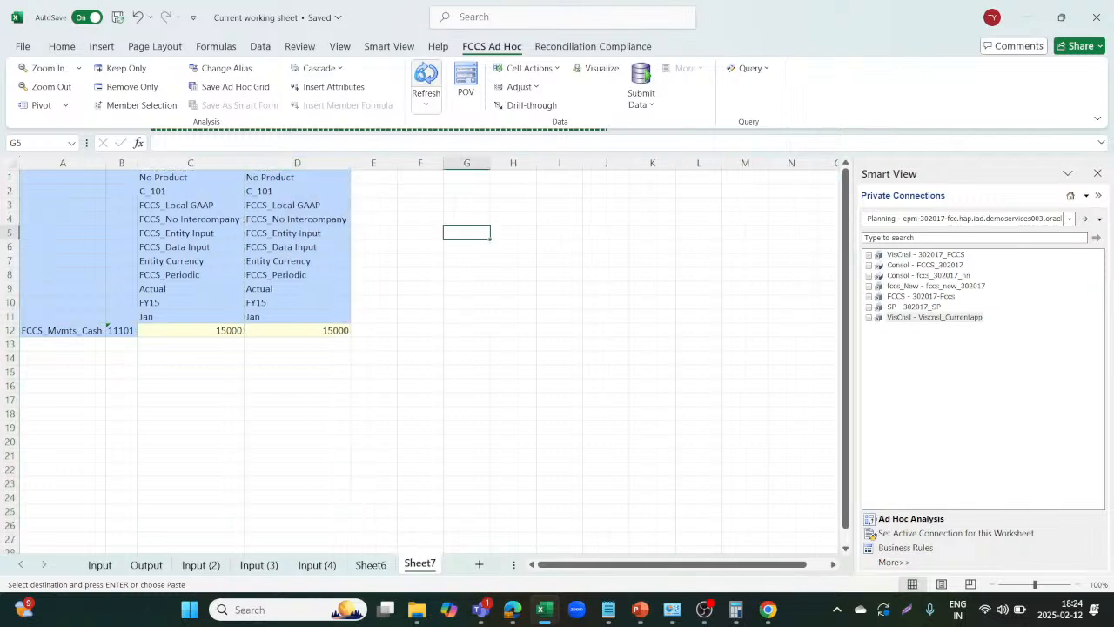
key("Escape")
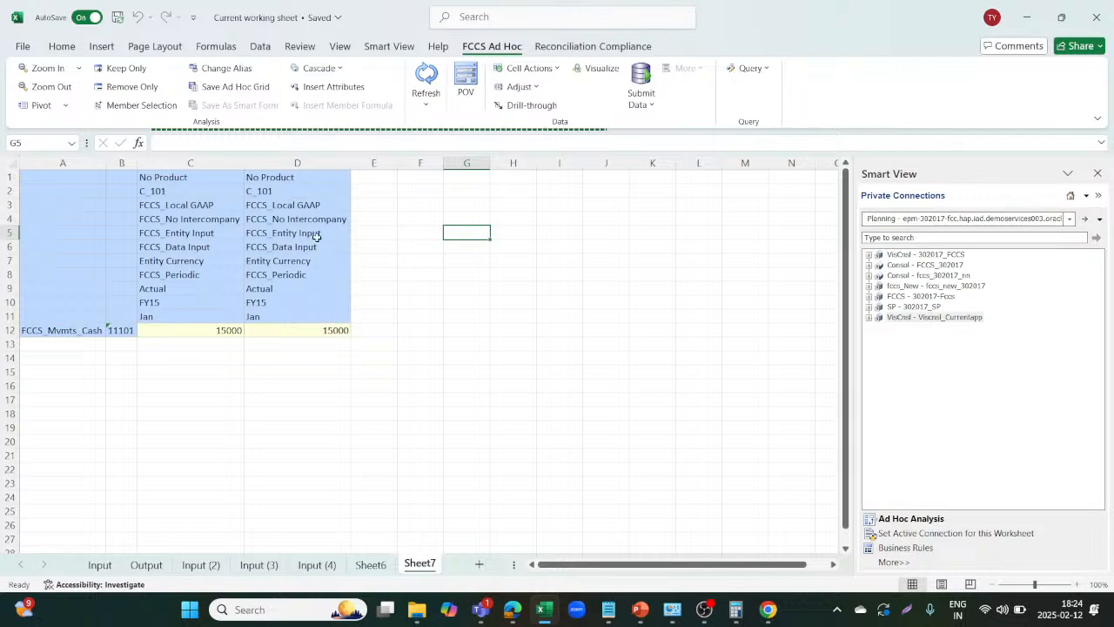
Look at the Entity member selection for cell D2 and leave it without changing the member.
left_click(287, 191)
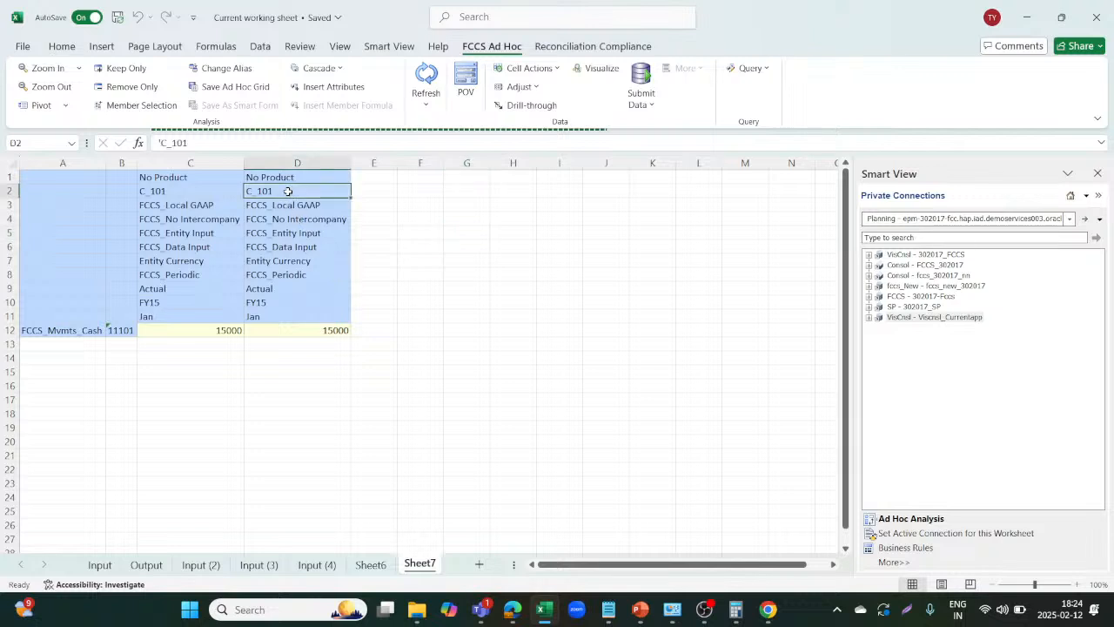
left_click(130, 105)
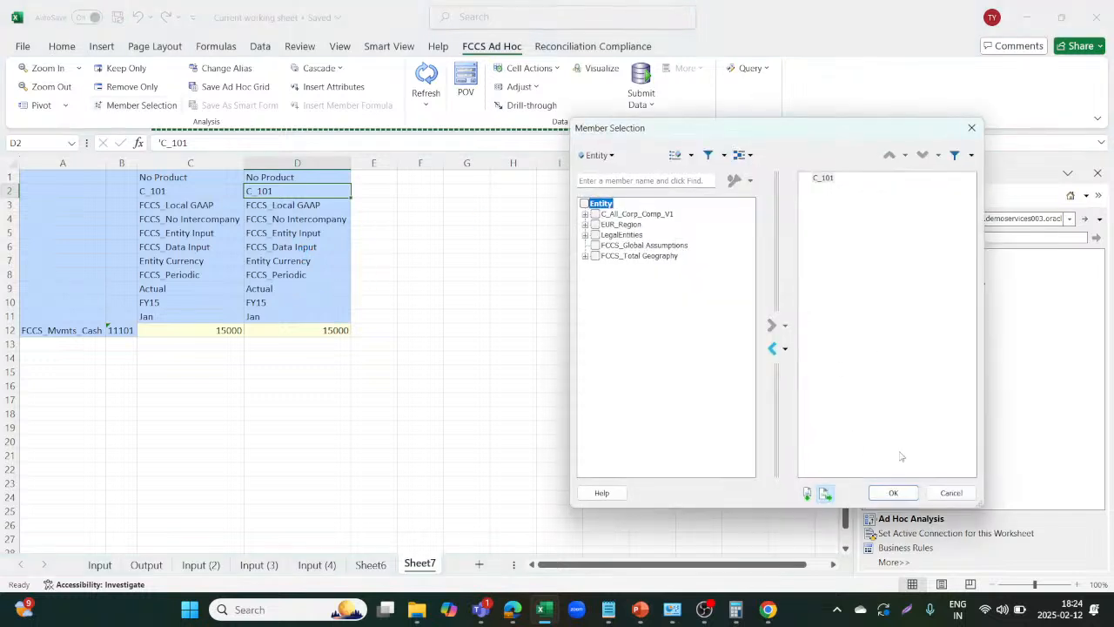
left_click(940, 493)
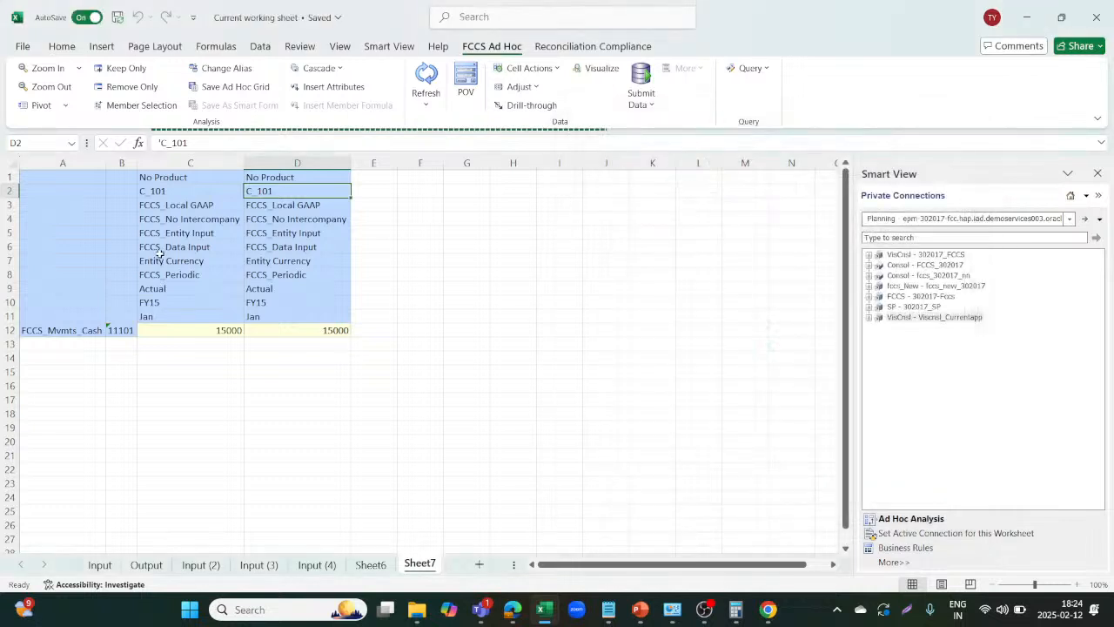
Change the year member in C10 of the Sheet7 grid to FY17 and refresh the grid.
left_click(160, 299)
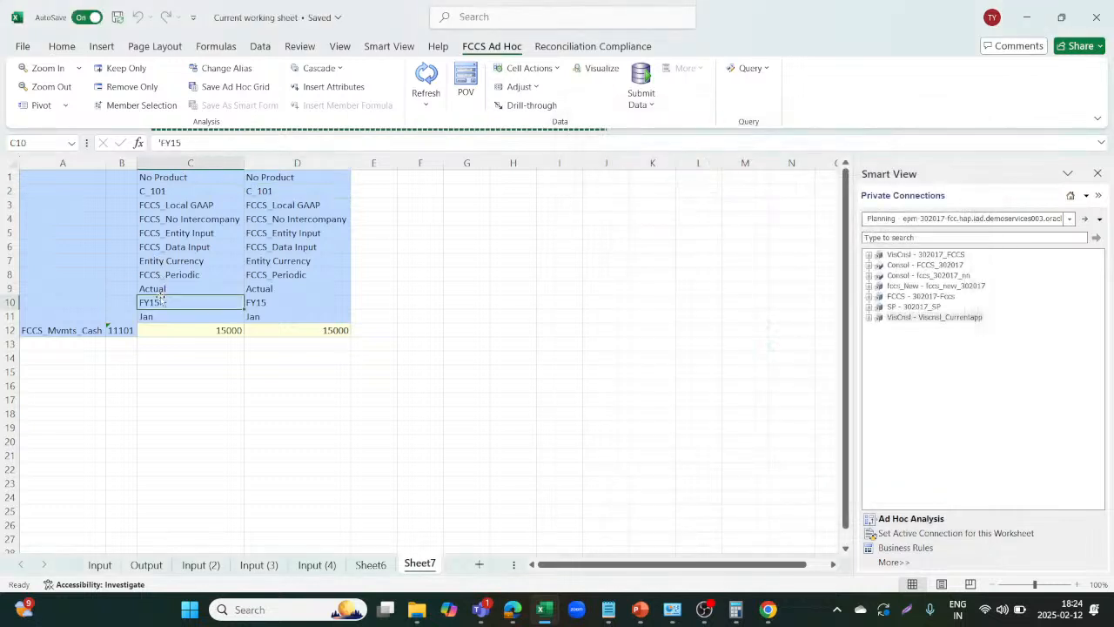
left_click(196, 144)
key("BackSpace")
type("7")
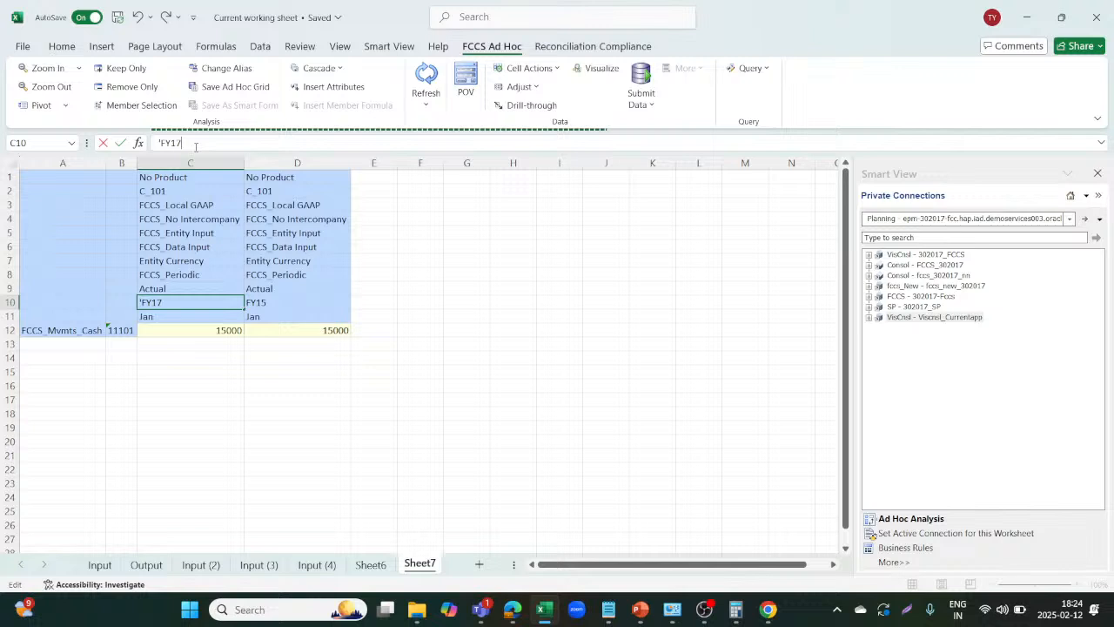
left_click(460, 312)
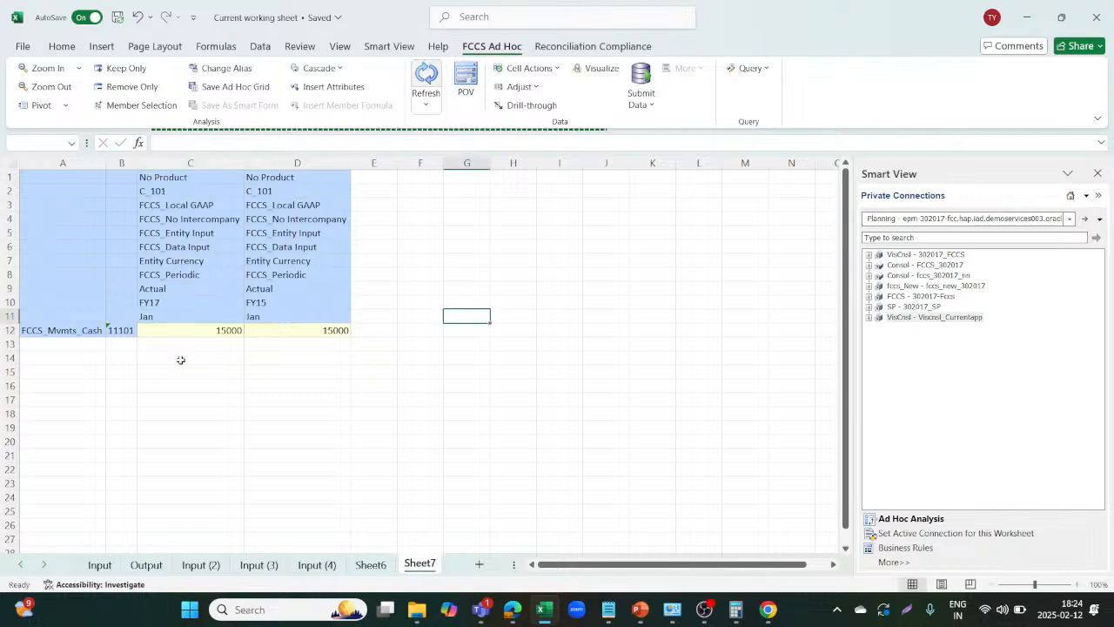
Enter 25000 for FCCS_Mvmts_Cash on account 11101 under entity C_101 in cell C12.
left_click(200, 333)
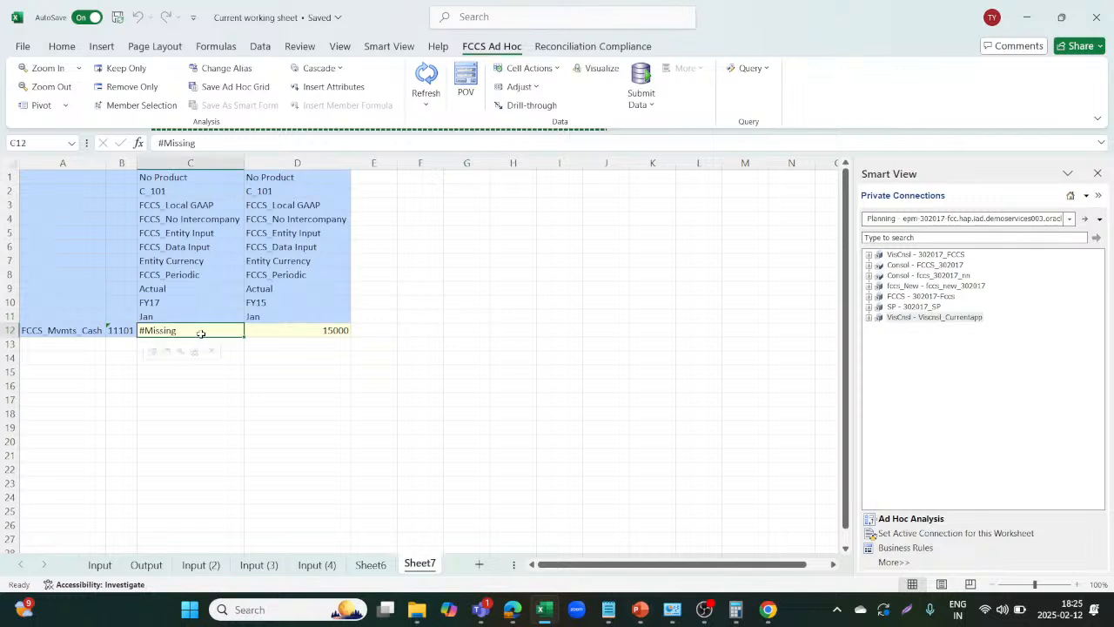
type("12")
key("BackSpace")
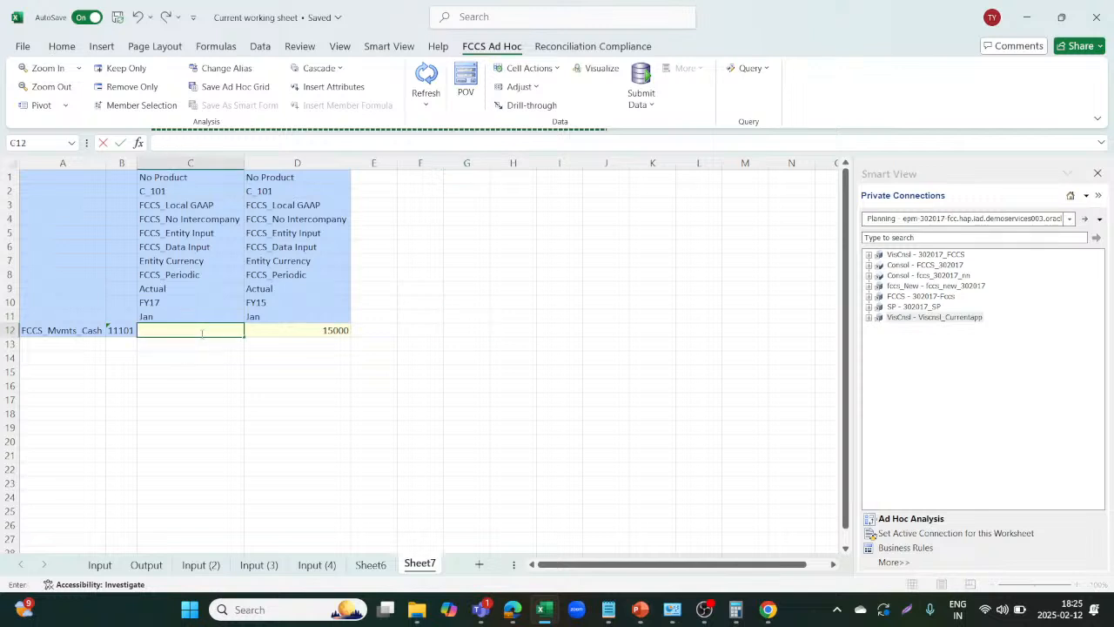
type("25000")
key("Return")
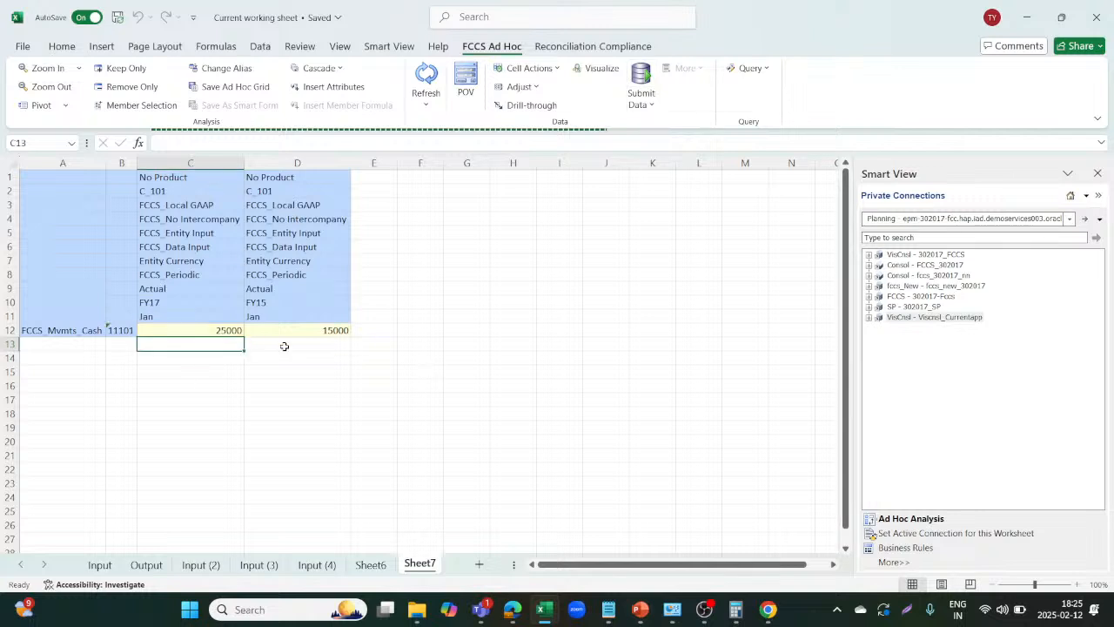
Replace the entity in cell D2 with C_100 from the C_T branch of C_All_Corp_Comp_V1 using Member Selection.
left_click(286, 191)
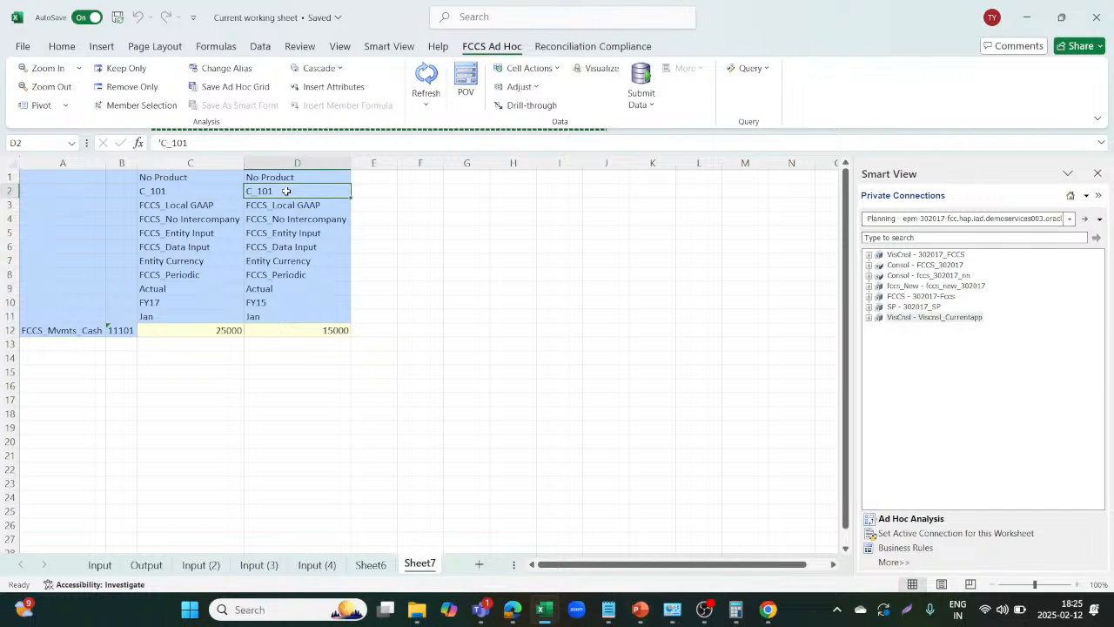
left_click(141, 105)
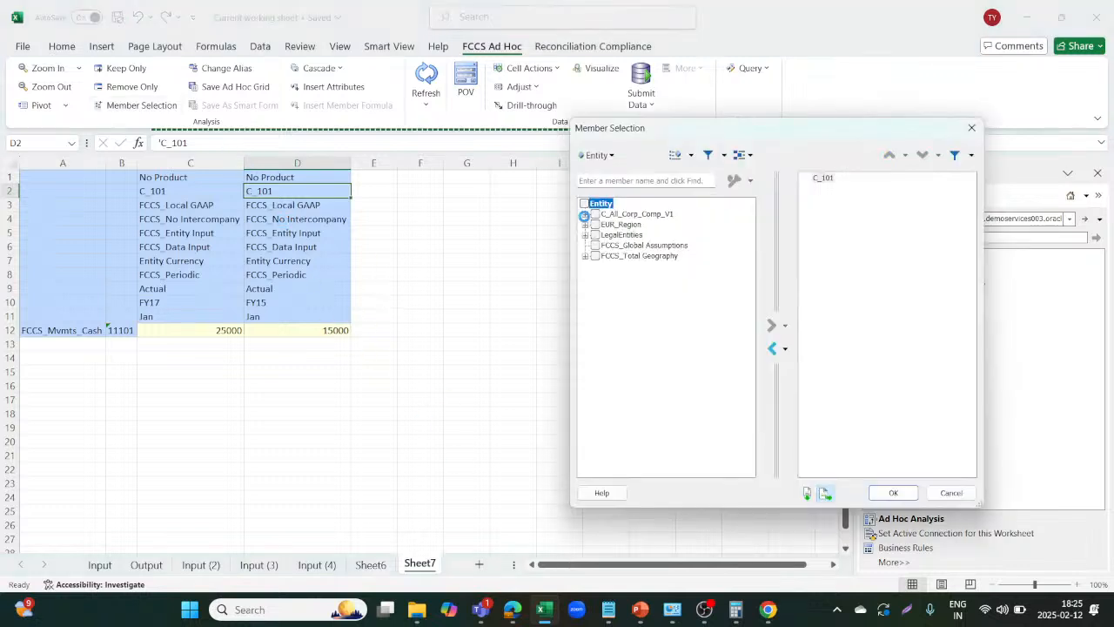
left_click(584, 215)
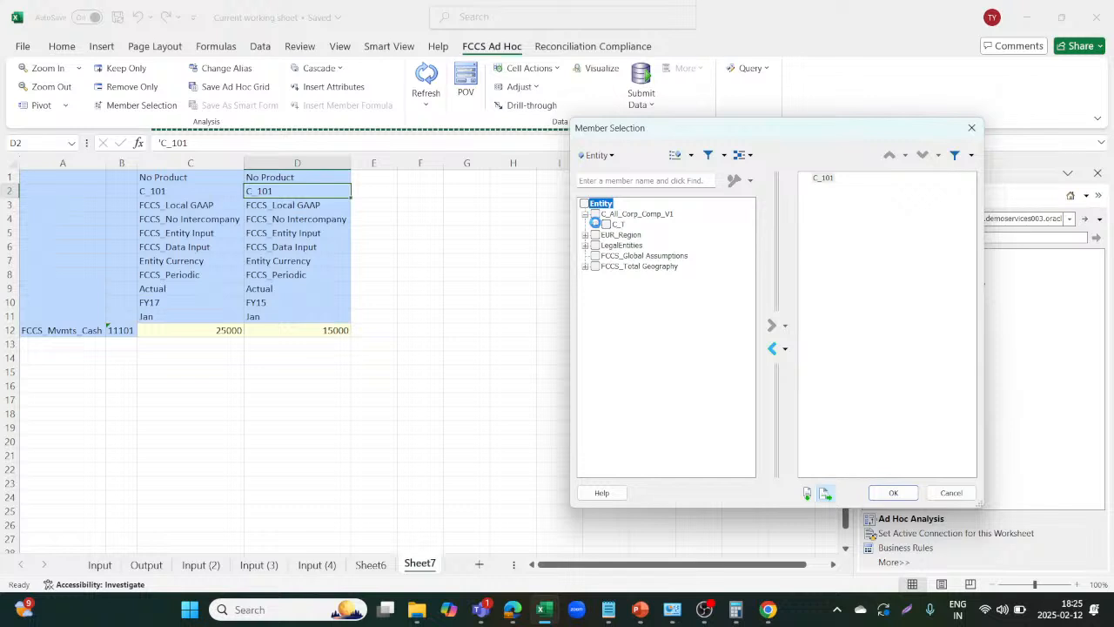
left_click(595, 224)
left_click(617, 246)
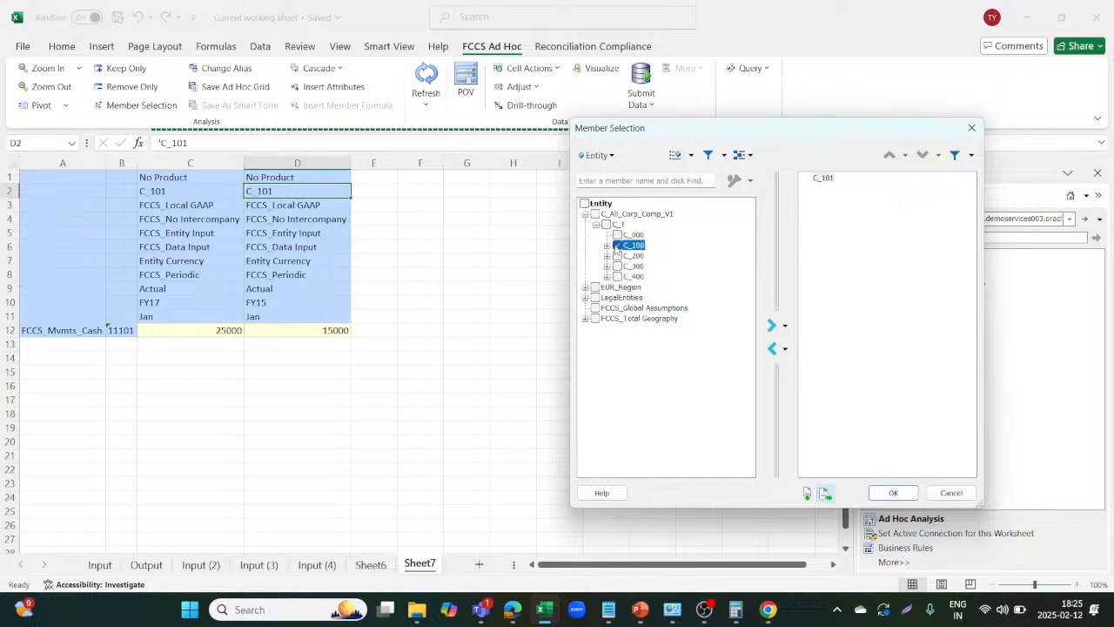
left_click(771, 349)
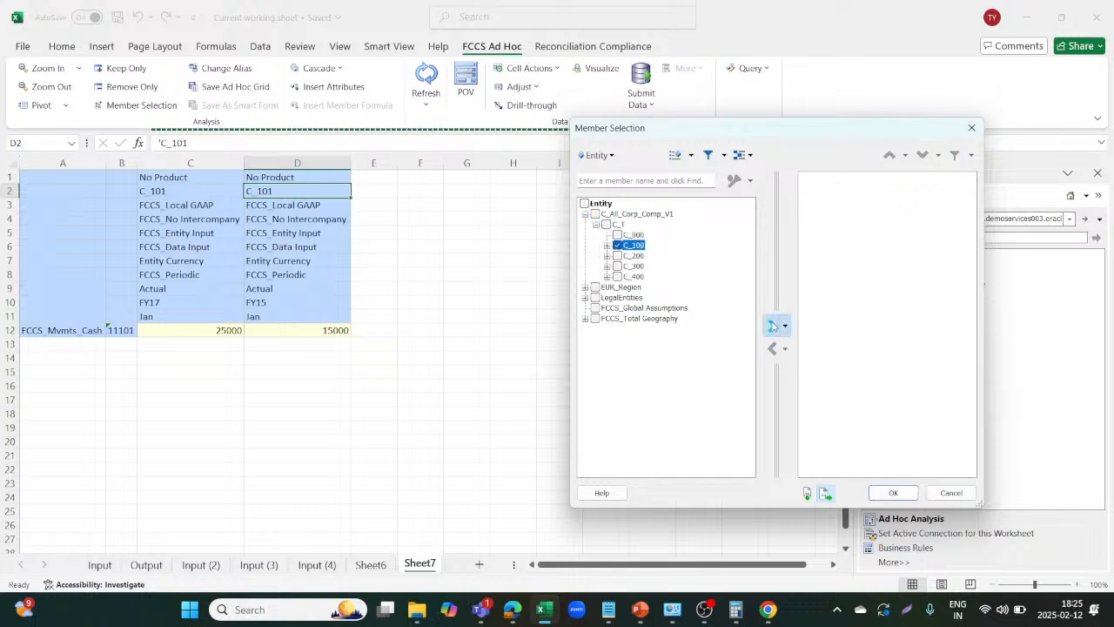
left_click(771, 325)
left_click(899, 493)
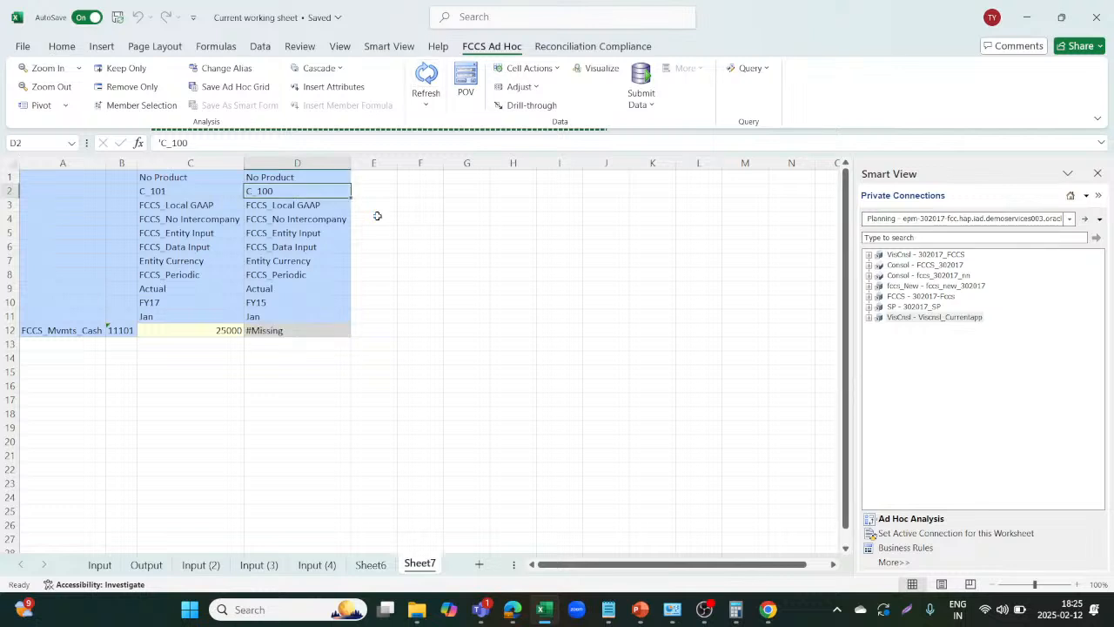
Change the intercompany member in cell D4 to FCCS_Intercompany Top and refresh the grid.
left_click(320, 217)
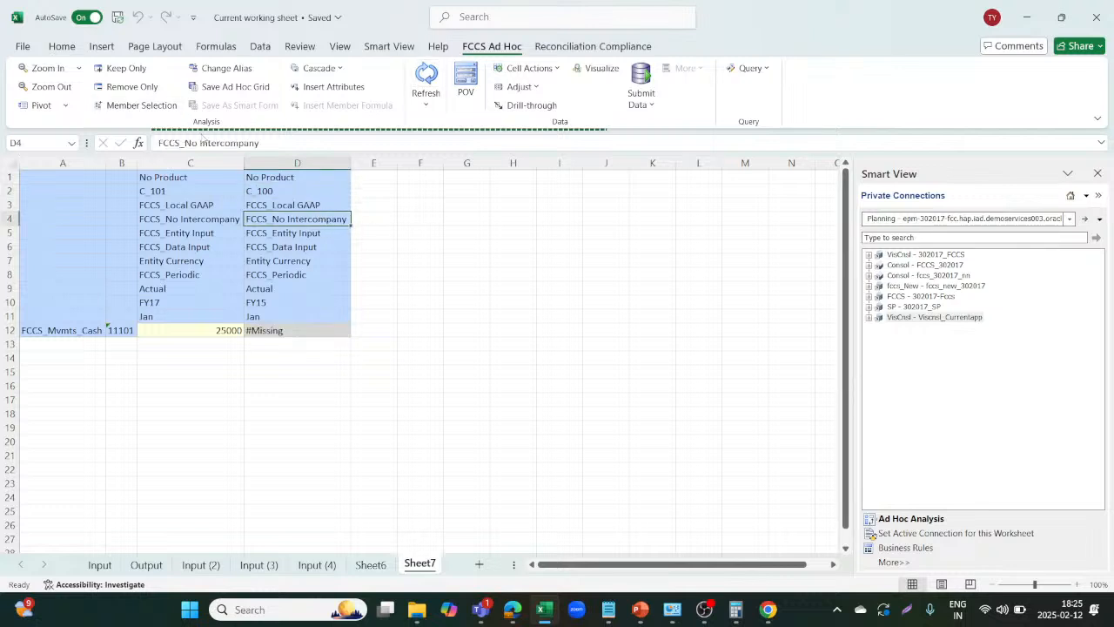
left_click(198, 142)
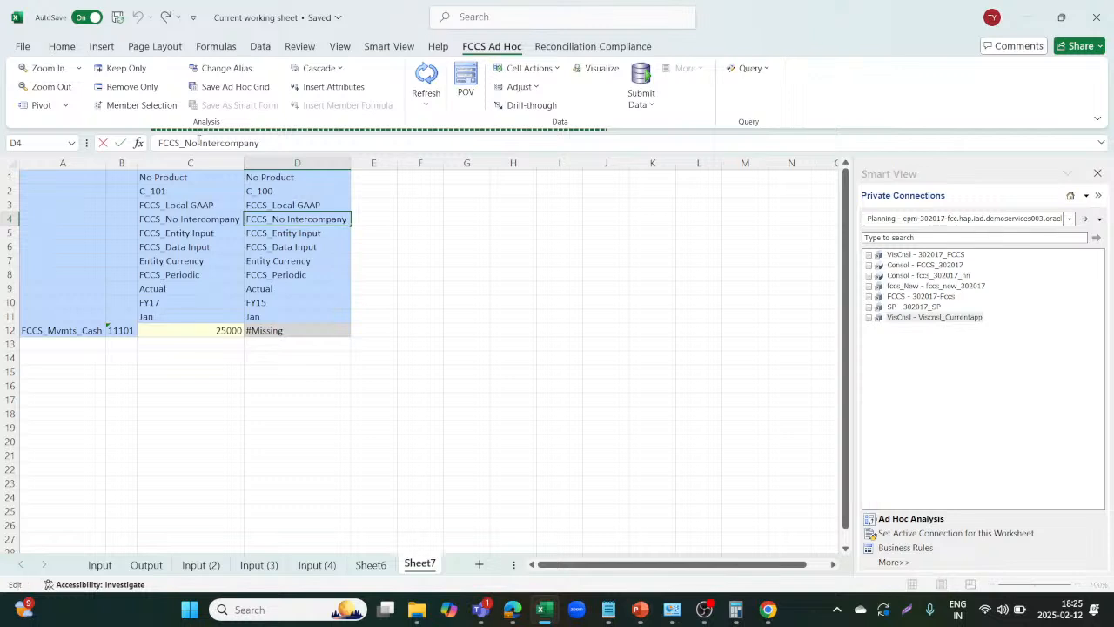
key("BackSpace")
key("BackSpace")
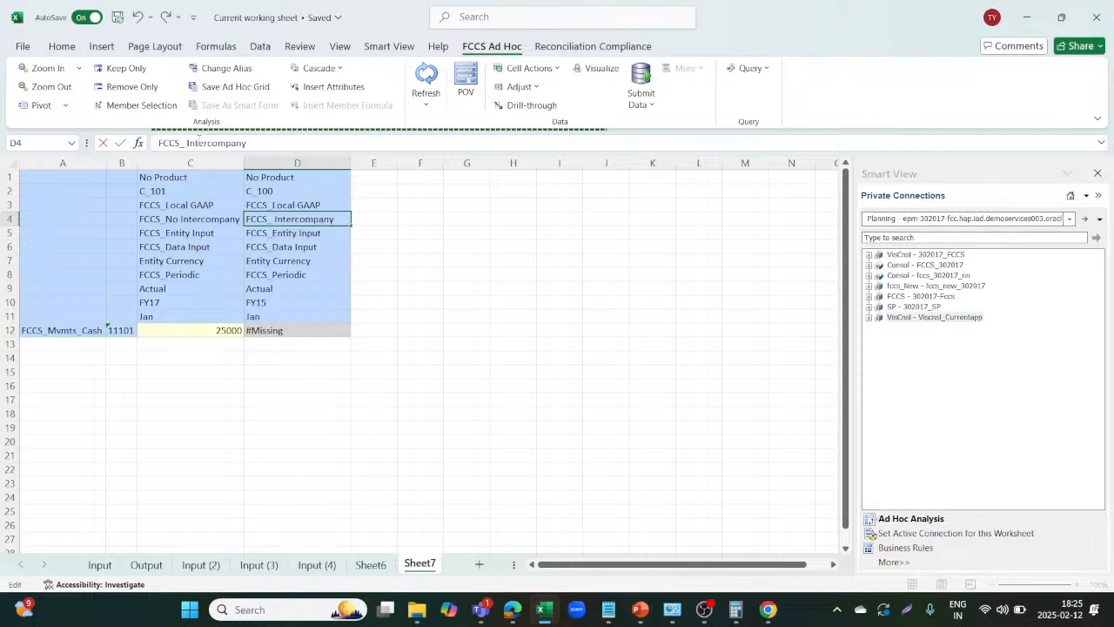
key("Delete")
type("Top")
key("Return")
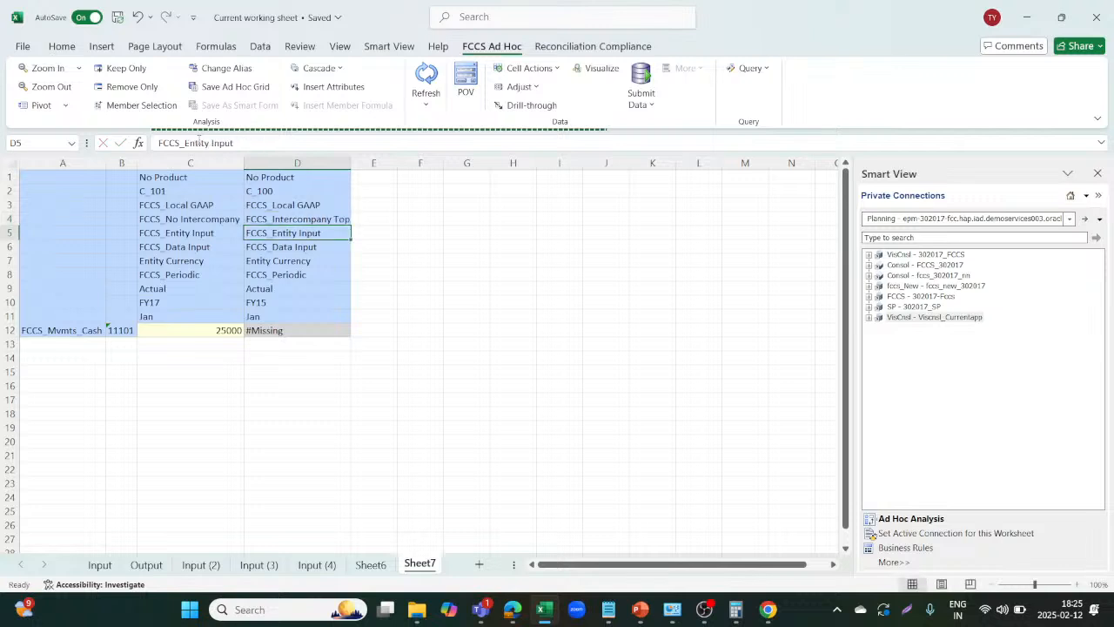
left_click(426, 80)
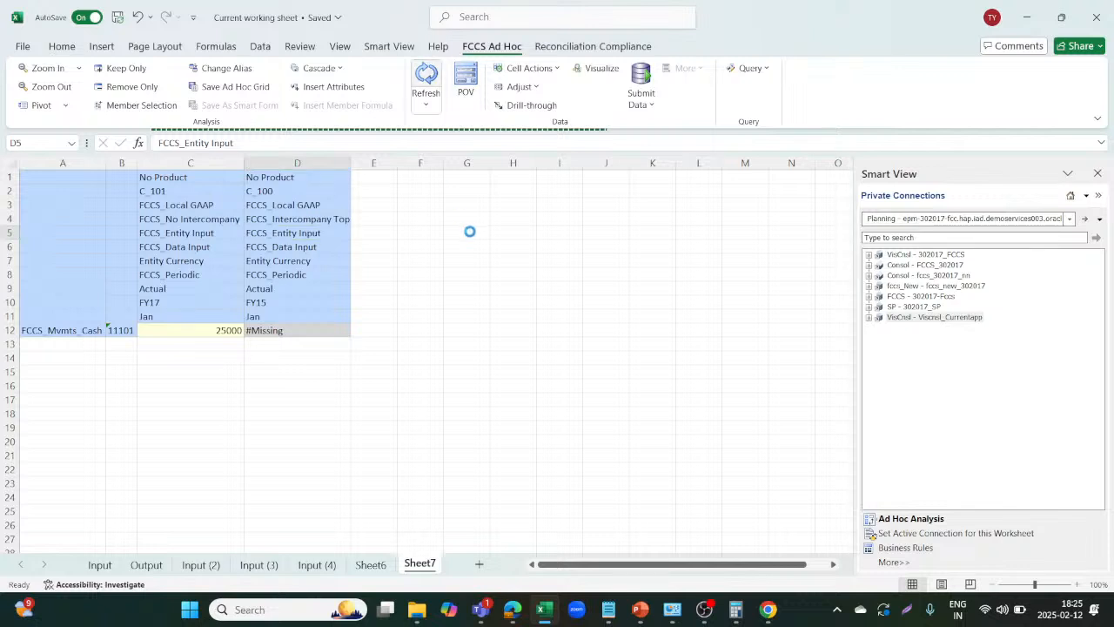
Copy the acquisition movement and Investment in Sub members from A22:B22 of the Input sheet to A13:B13 of Sheet7 and refresh.
left_click(68, 341)
left_click(121, 331)
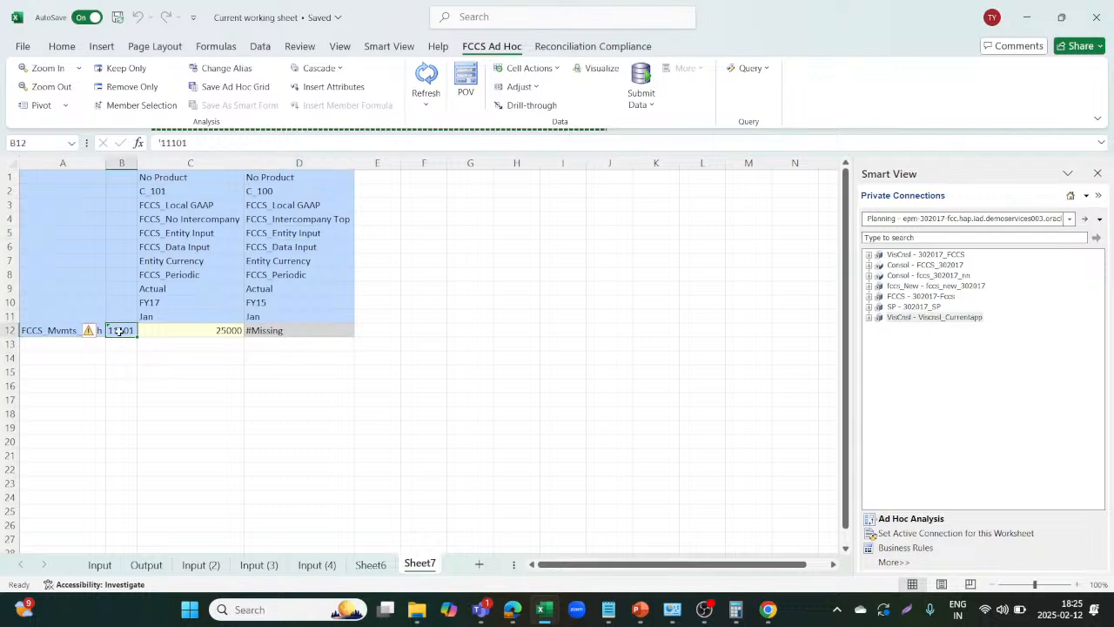
left_click(94, 341)
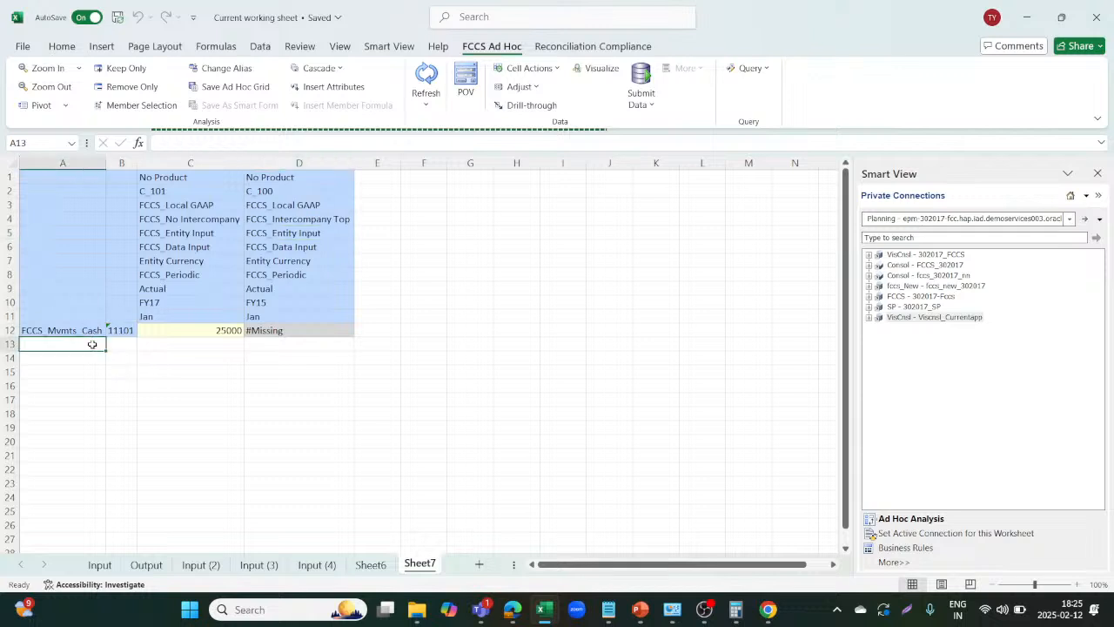
left_click(100, 564)
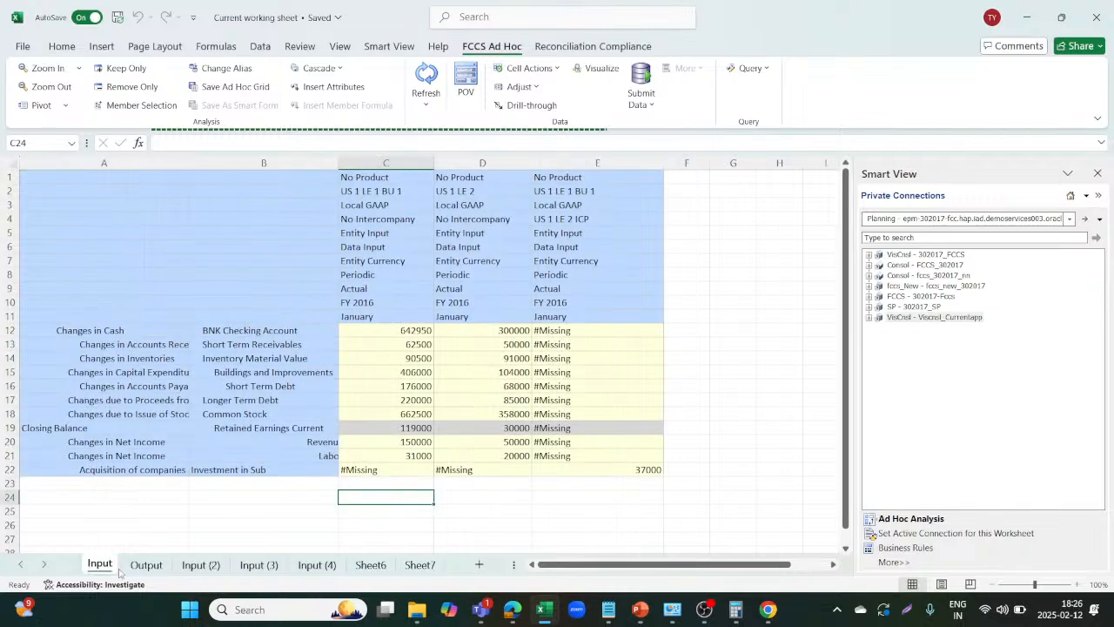
left_click_drag(163, 476, 202, 473)
key("ctrl+c")
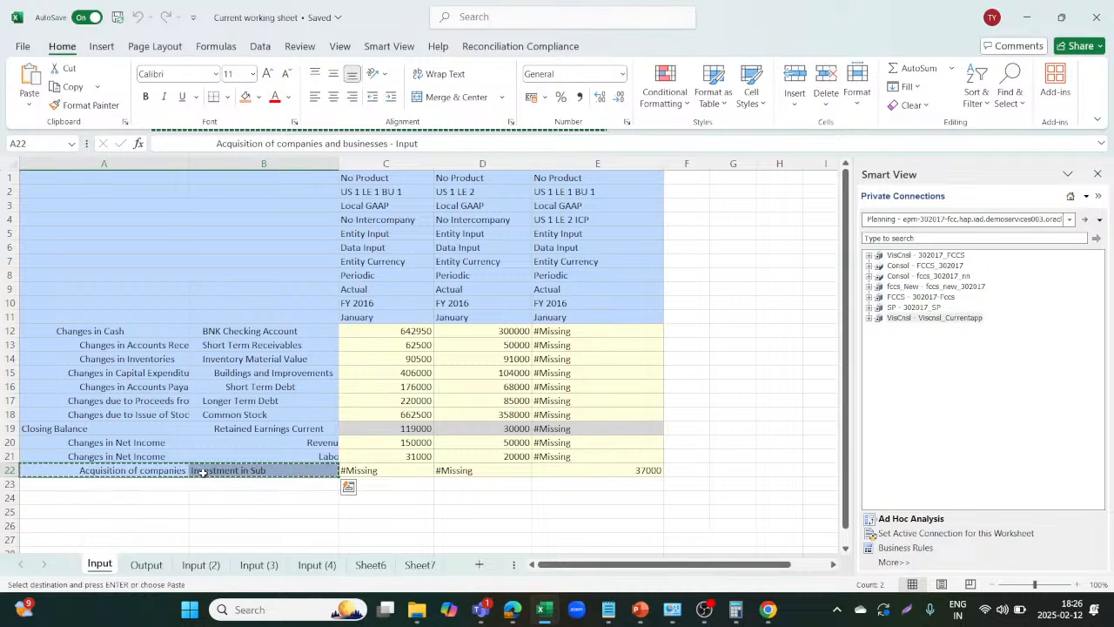
left_click(411, 566)
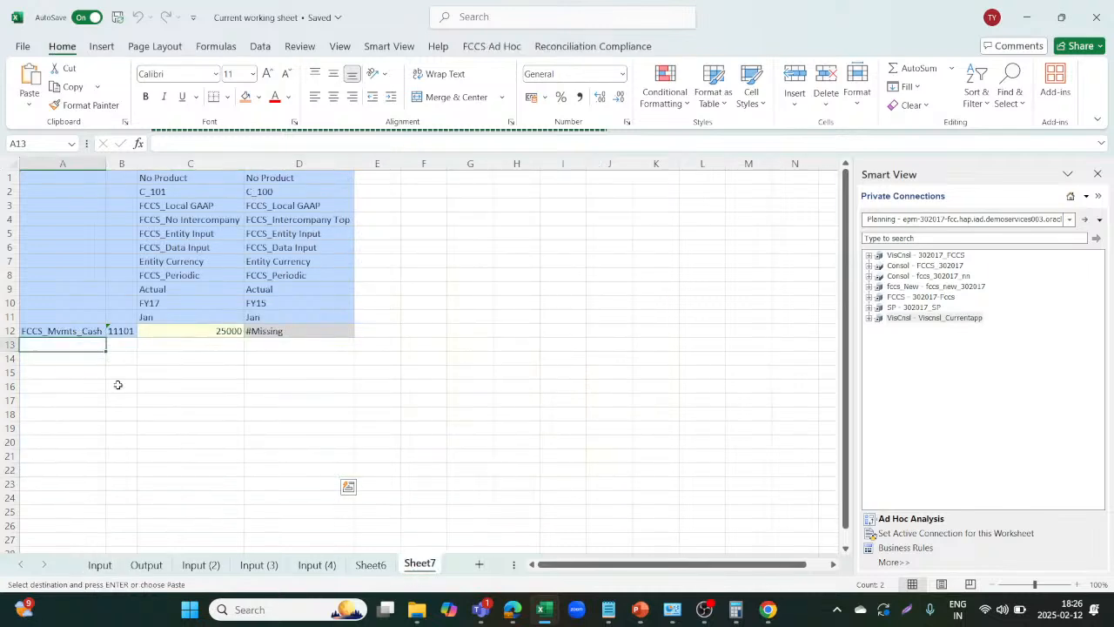
key("ctrl+v")
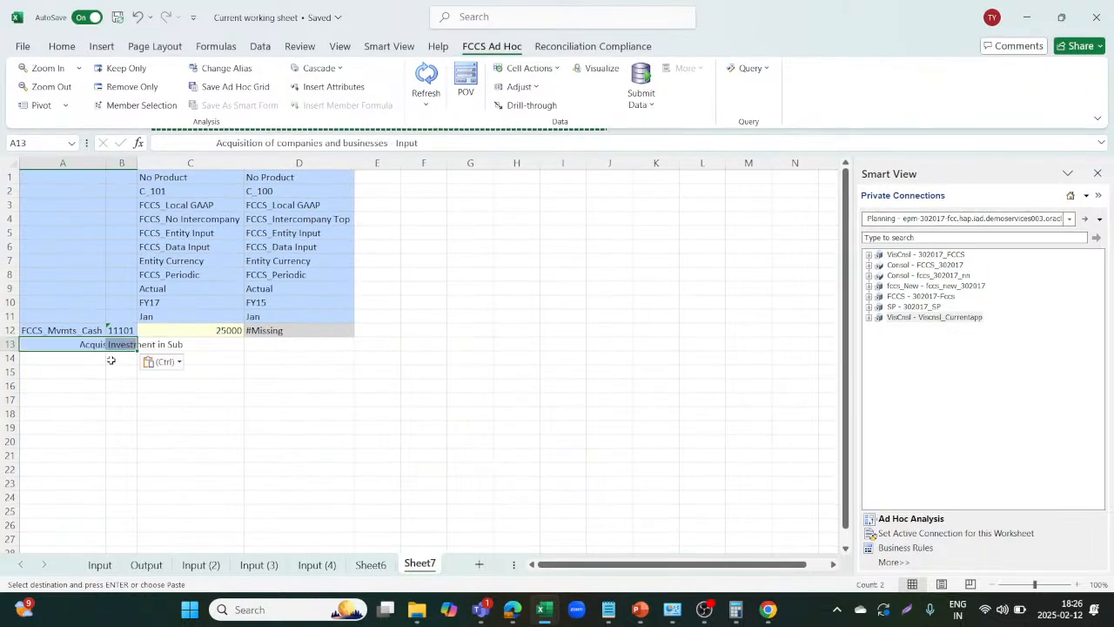
left_click(428, 76)
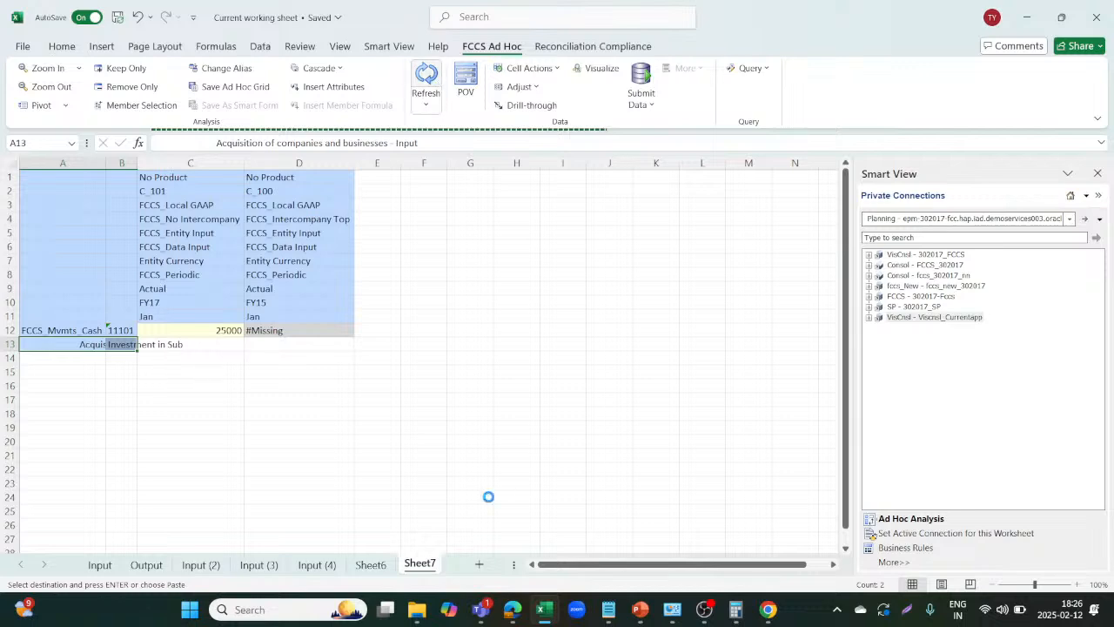
Enter 30000 for FCCS_Mvmts_Acquisitions_Input on FCCS_Investment In Sub in cell C13 and submit the data.
mouse_move(513, 614)
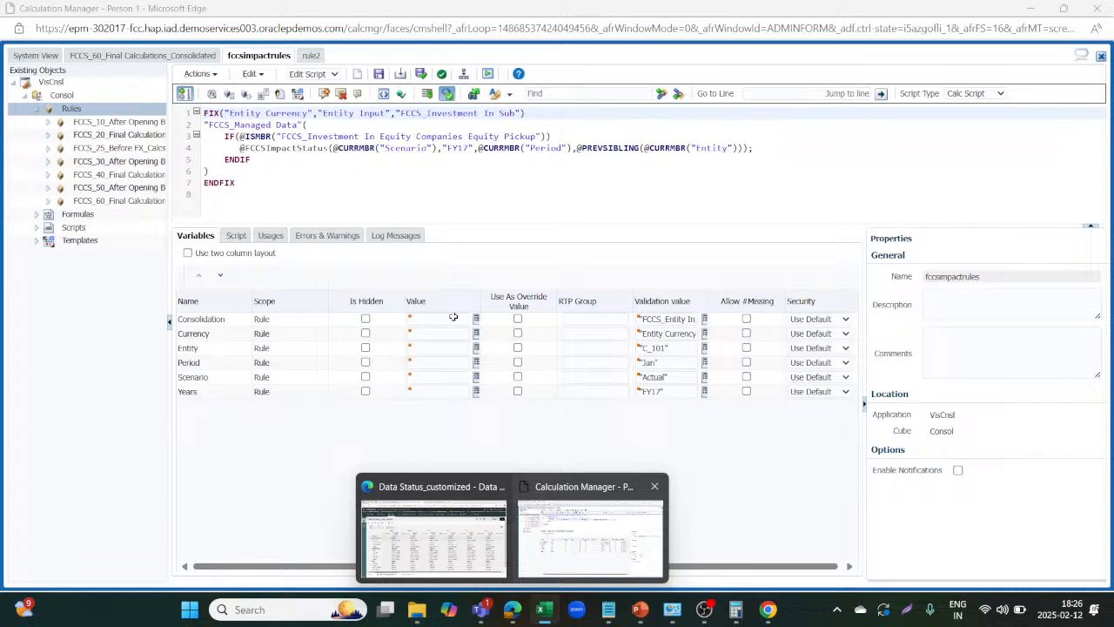
key("alt+Tab")
left_click(429, 412)
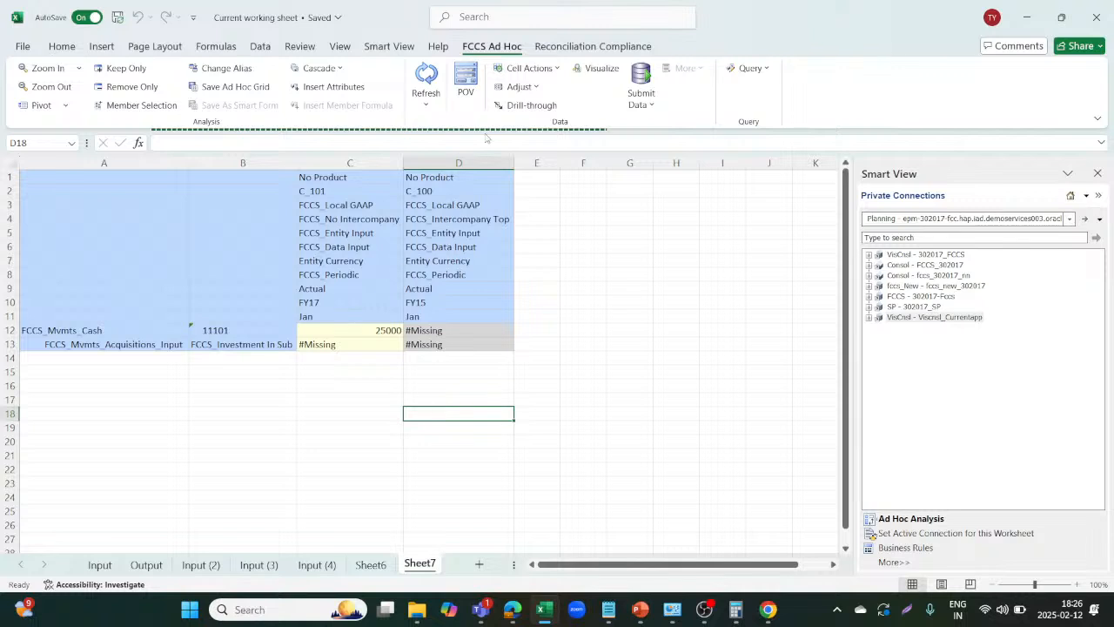
left_click(363, 347)
type("30000")
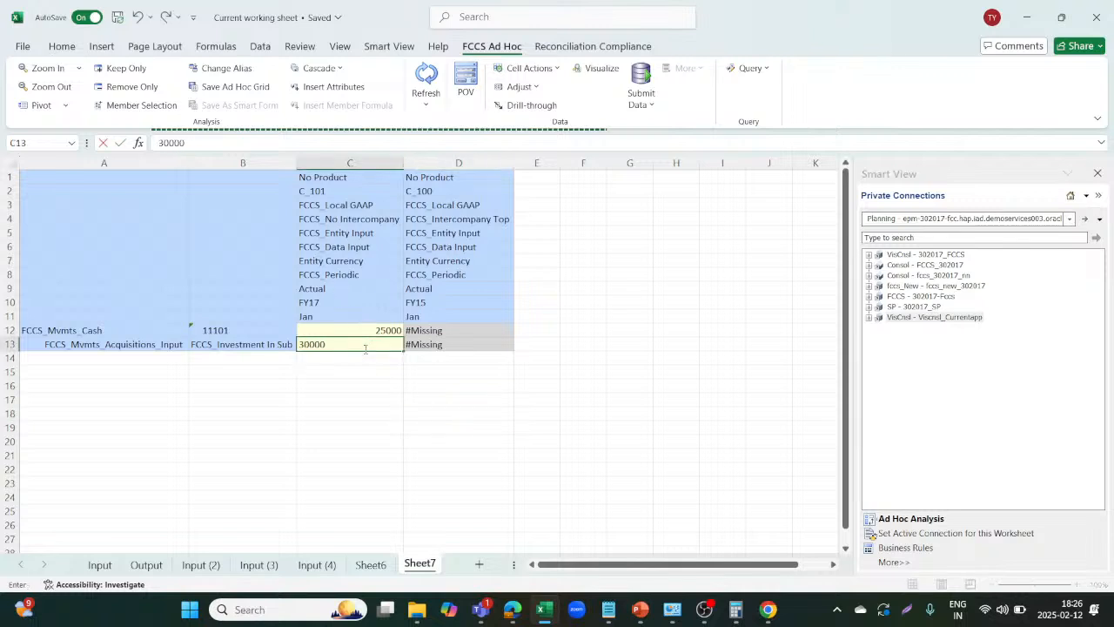
key("Return")
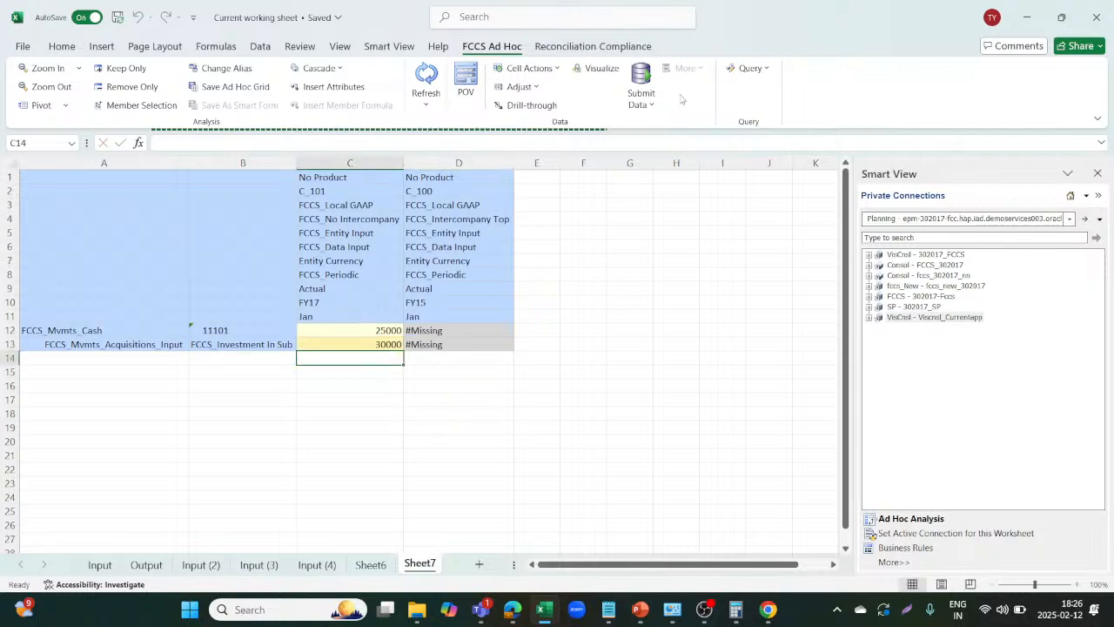
left_click(642, 87)
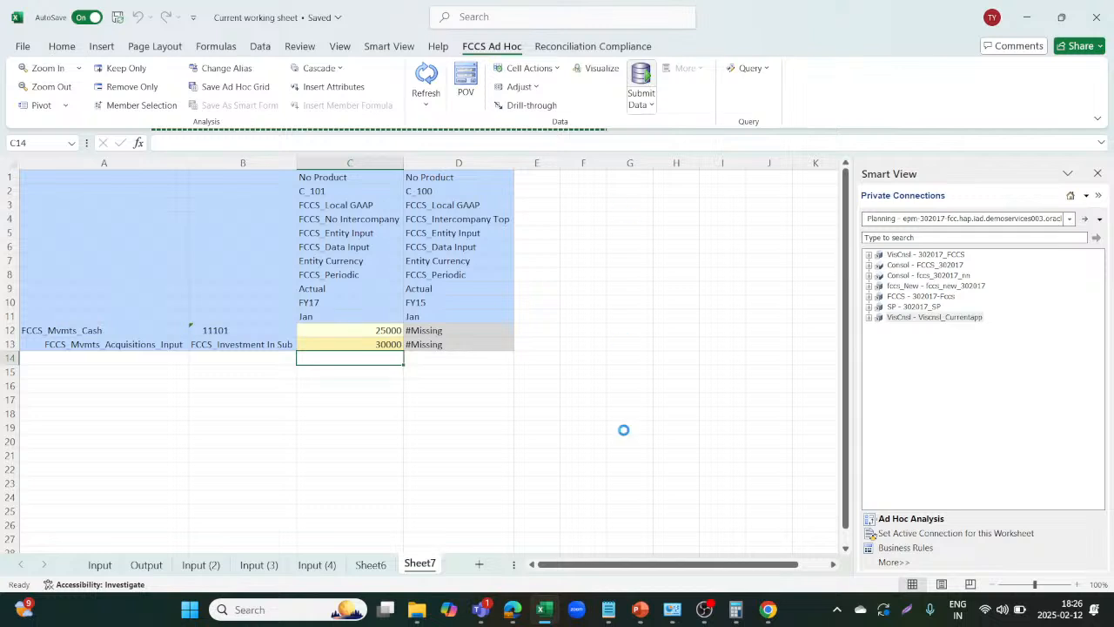
Change the consolidation member in cell D5 to FCCS_Entity Total.
left_click(452, 229)
left_click(248, 146)
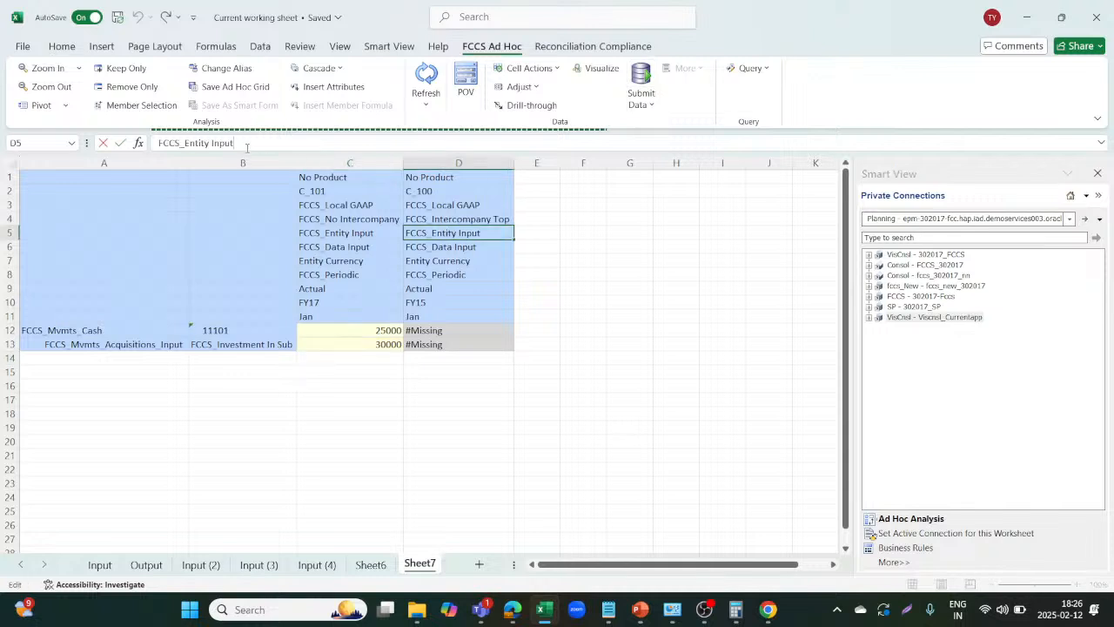
key("BackSpace")
key("BackSpace")
key("BackSpace")
key("BackSpace")
type("Total")
key("Return")
Change the data source member in cell D6 to FCCS_Total Data Source and refresh the grid.
left_click(236, 145)
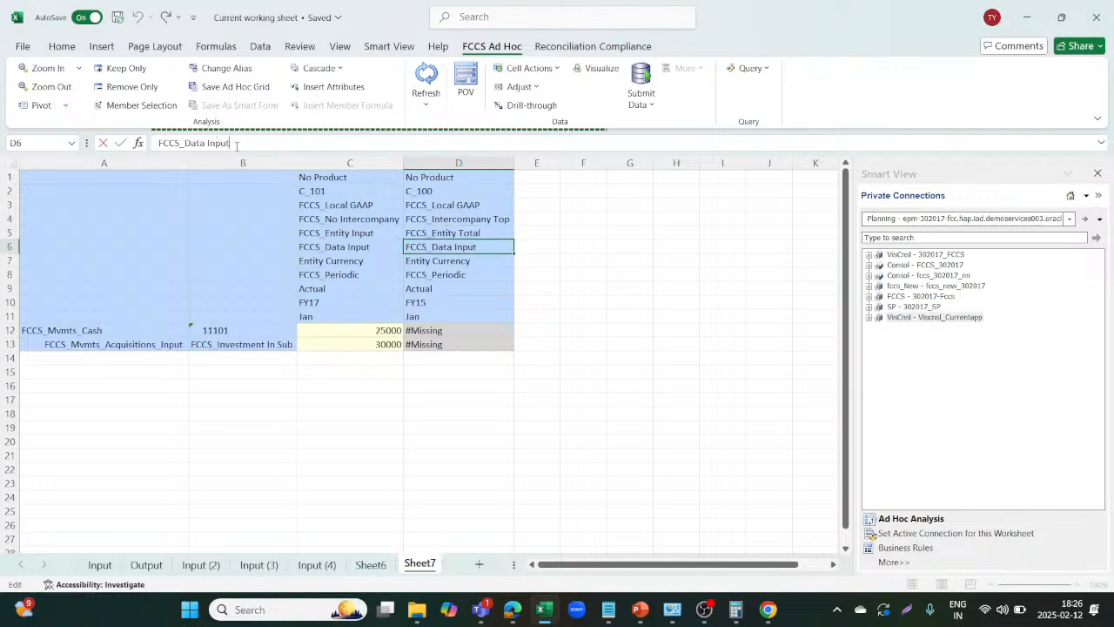
key("BackSpace")
key("BackSpace")
key("BackSpace")
key("BackSpace")
key("BackSpace")
key("BackSpace")
key("BackSpace")
key("BackSpace")
key("BackSpace")
type("Total Data Source")
key("Return")
left_click(425, 78)
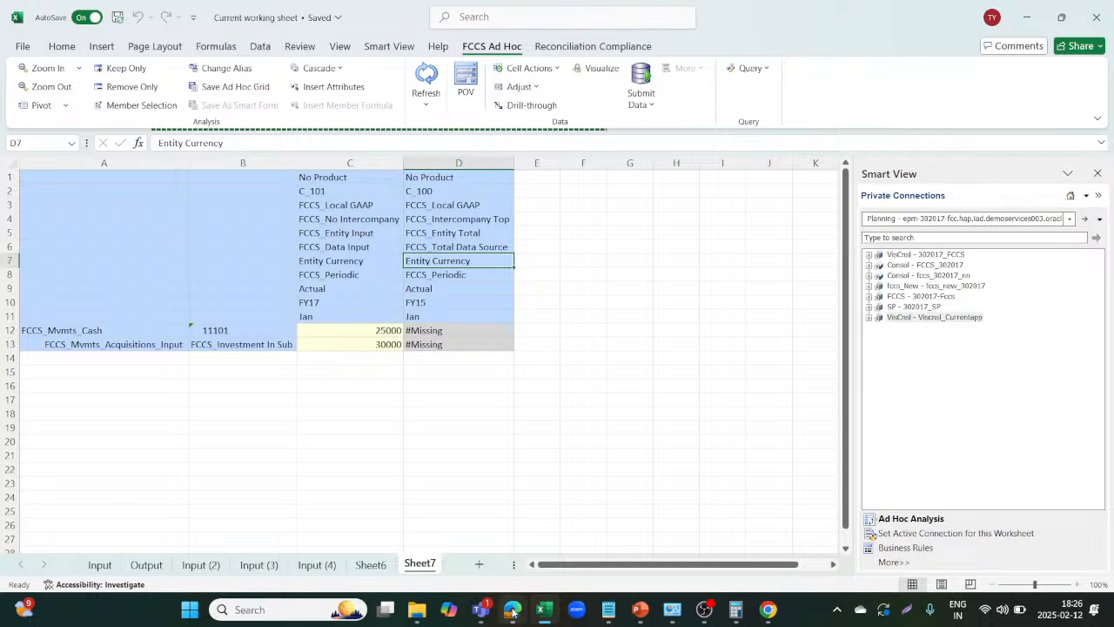
Switch to Calculation Manager and launch fccsimpactrules for FCCS_Entity Input, Entity Currency, C_101, Jan, Actual and FY17.
left_click(424, 524)
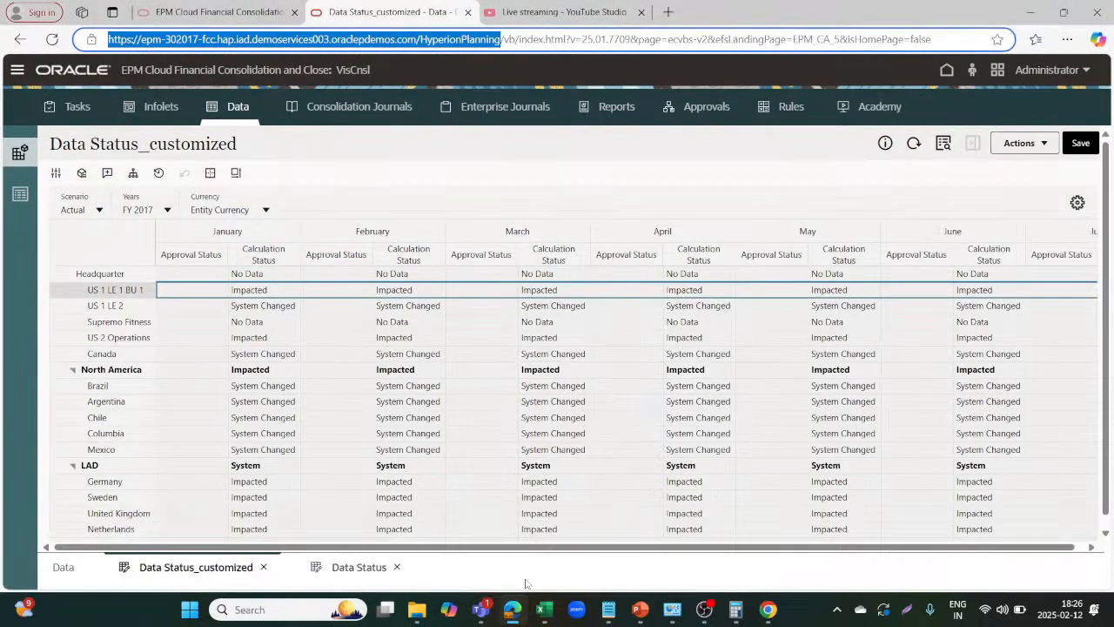
left_click(546, 543)
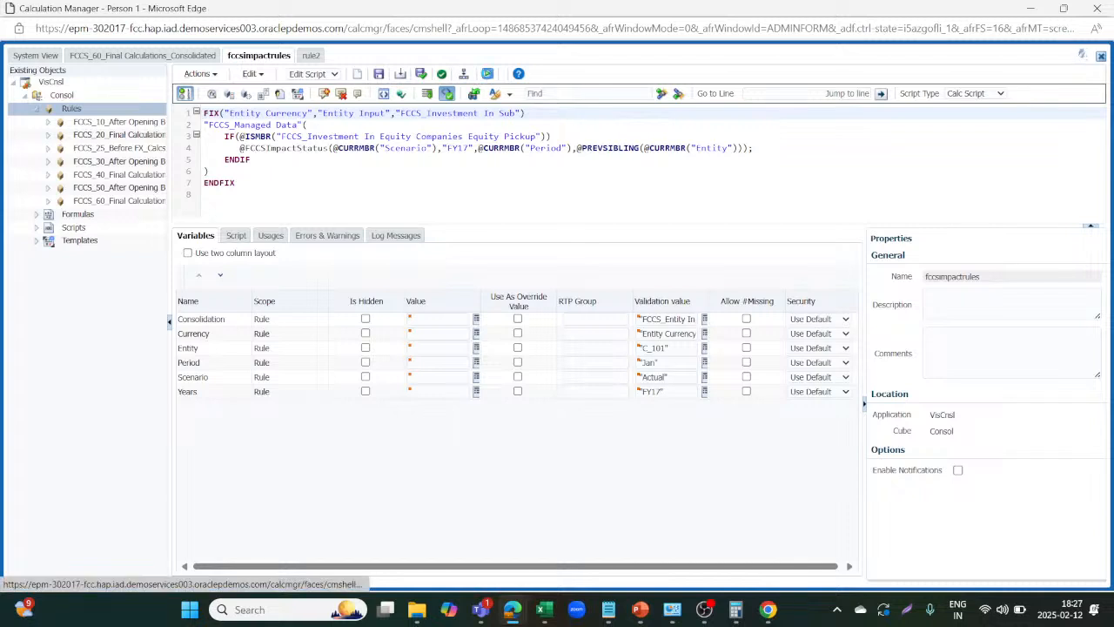
left_click(488, 74)
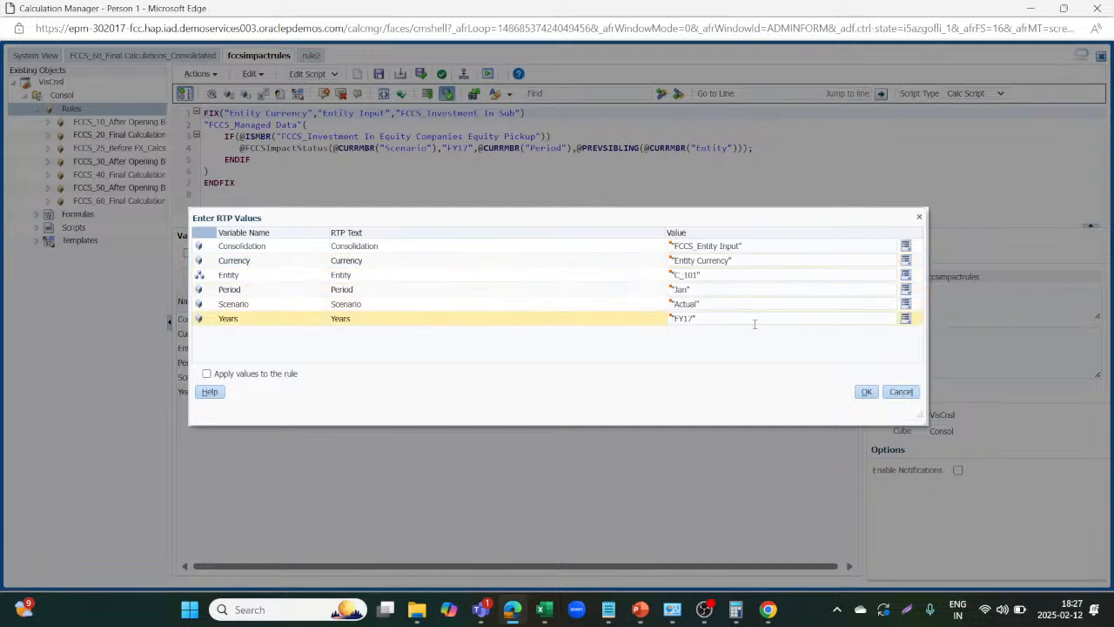
left_click(873, 396)
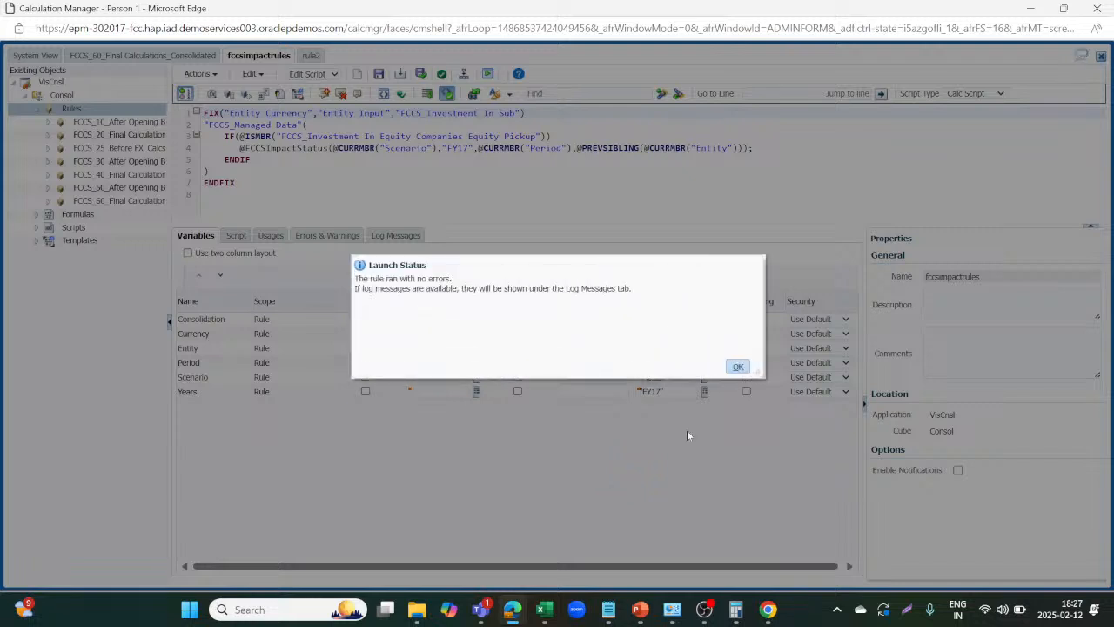
Return to Sheet7 in Excel and refresh the ad hoc grid to check the C_100 values.
key("alt+Tab")
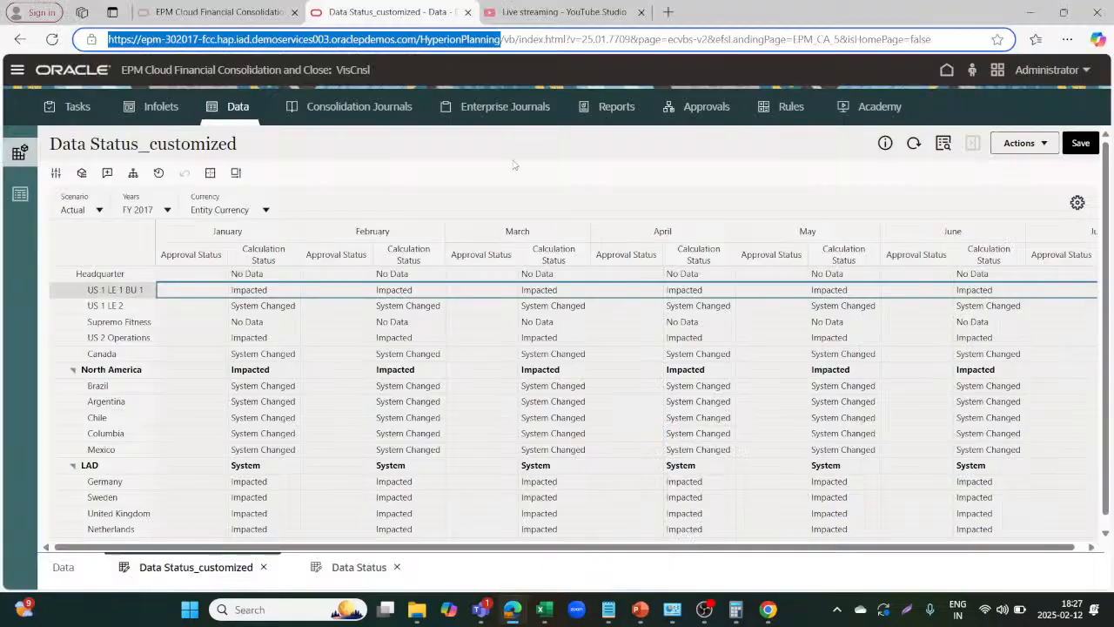
key("alt+Tab")
key("alt+Tab")
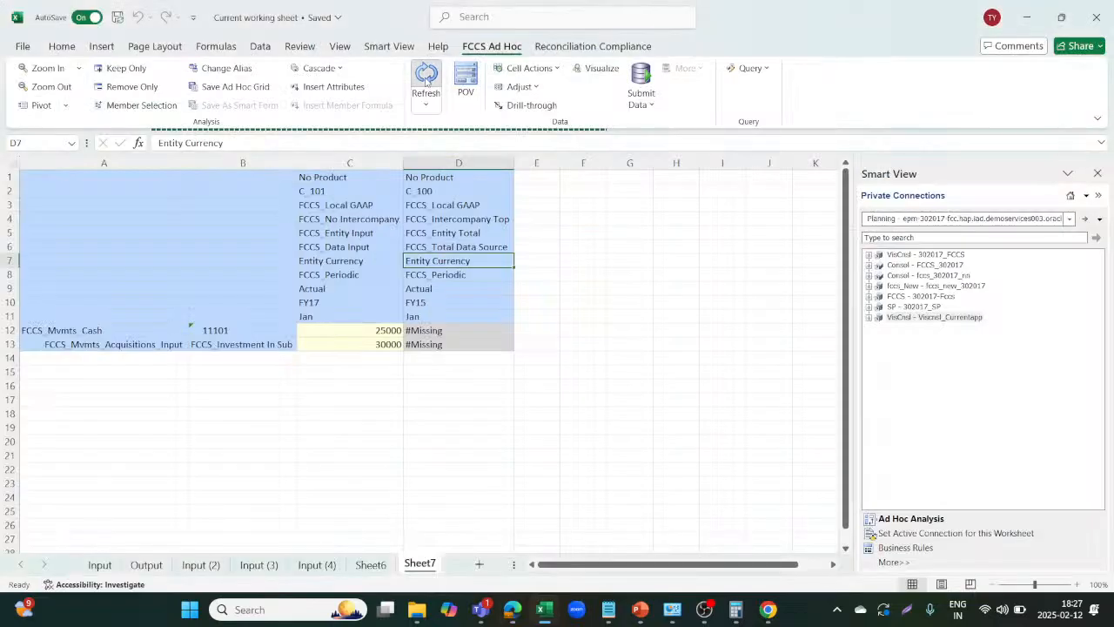
left_click(425, 80)
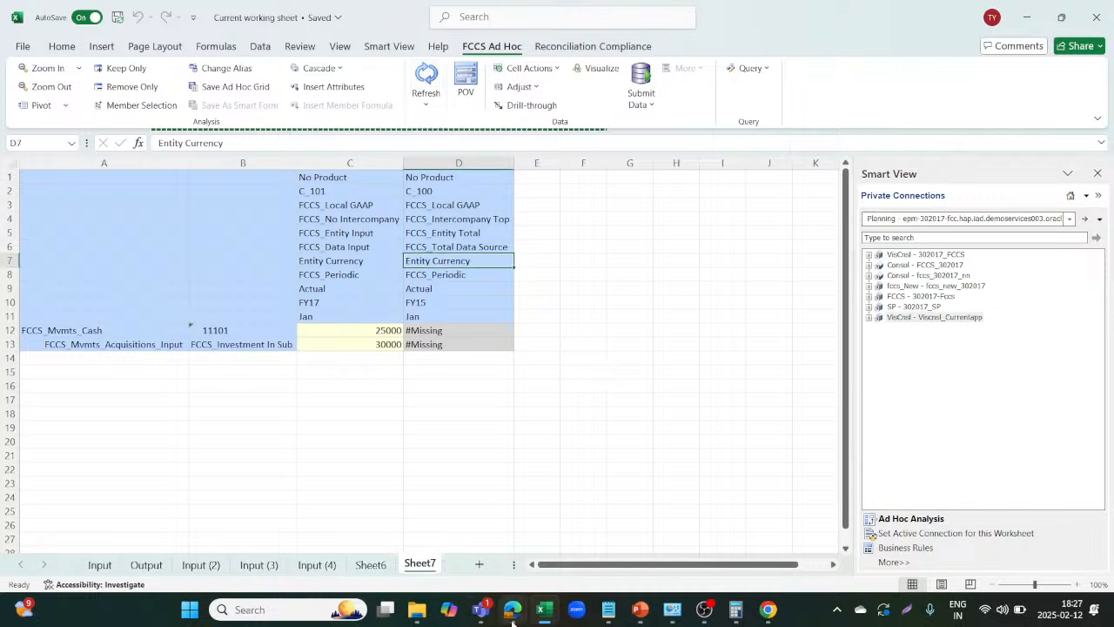
Switch to VisCnsl in the browser and try to run the Consolidate rule for C_100, Actual, Jan, FY17.
mouse_move(512, 609)
left_click(432, 530)
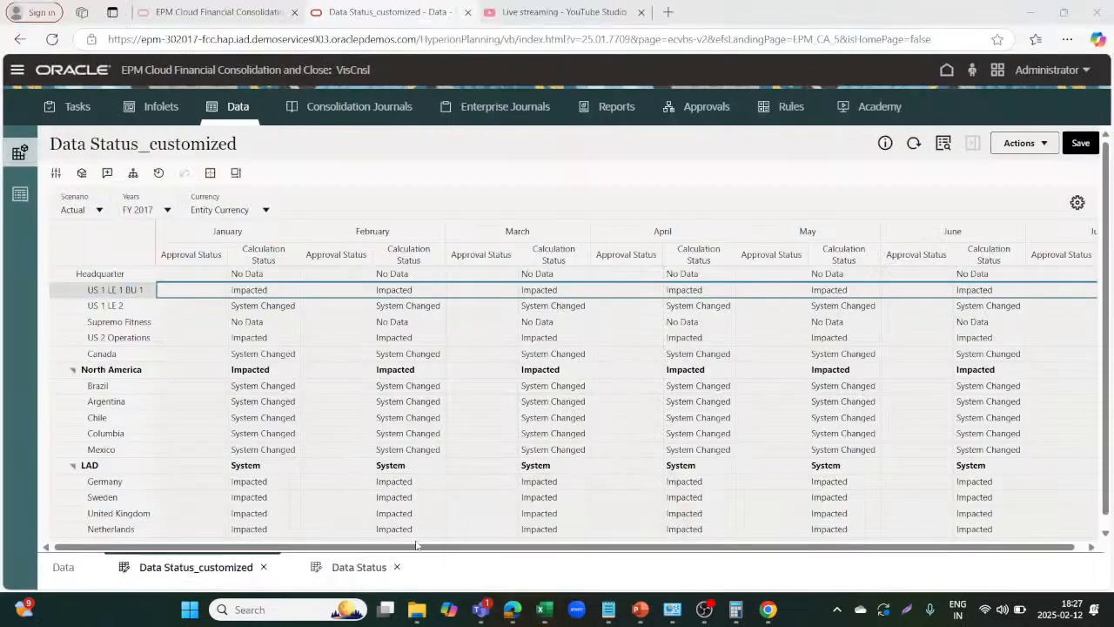
left_click(17, 70)
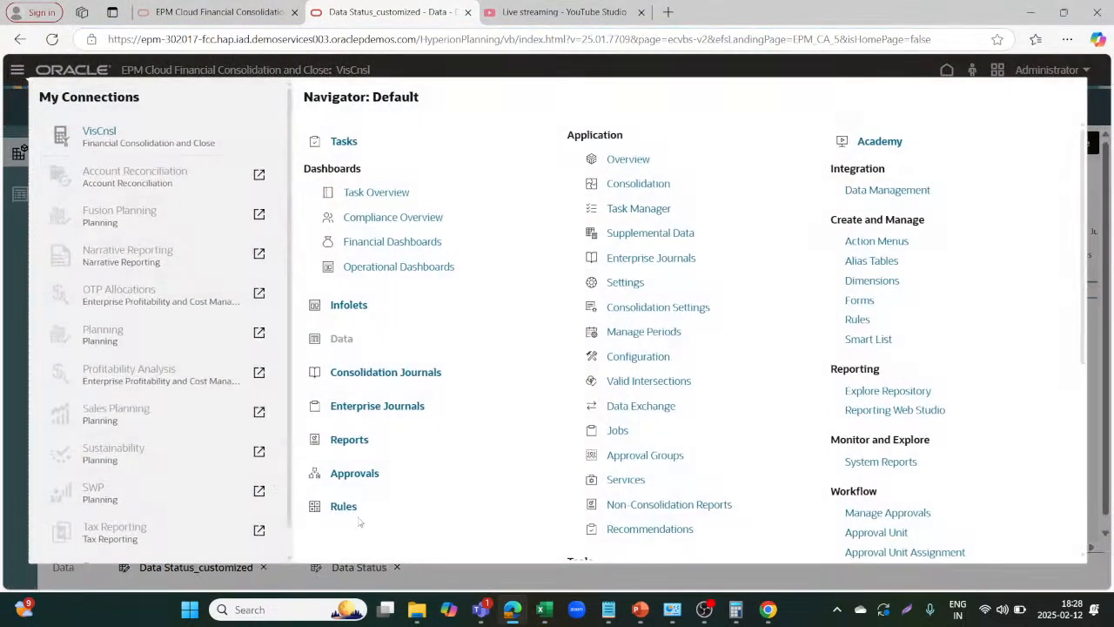
left_click(341, 507)
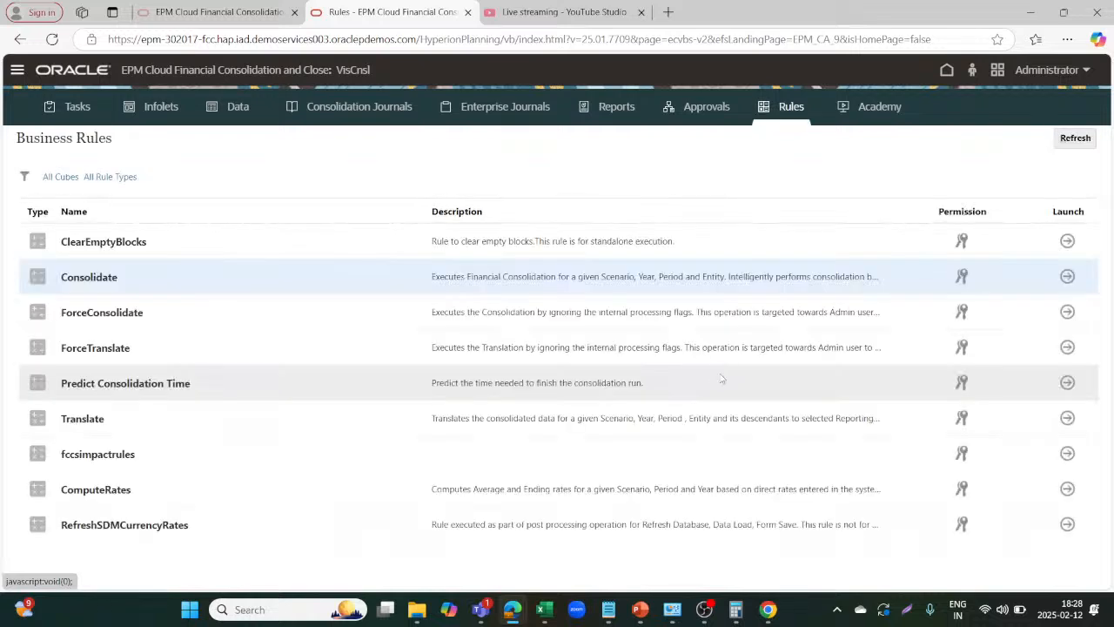
left_click(1068, 277)
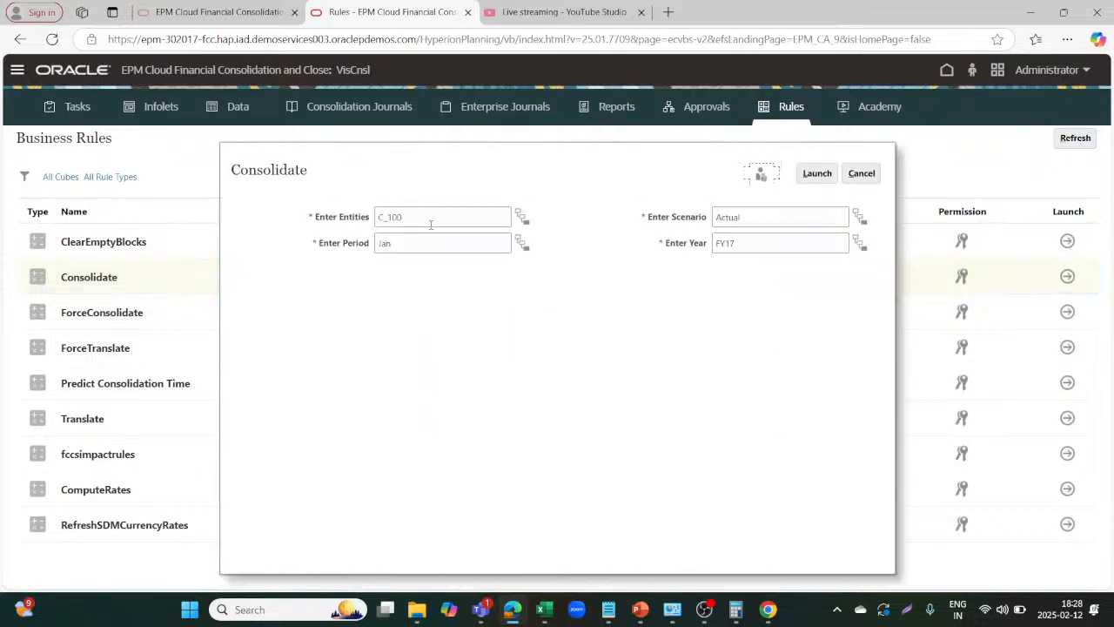
left_click(818, 174)
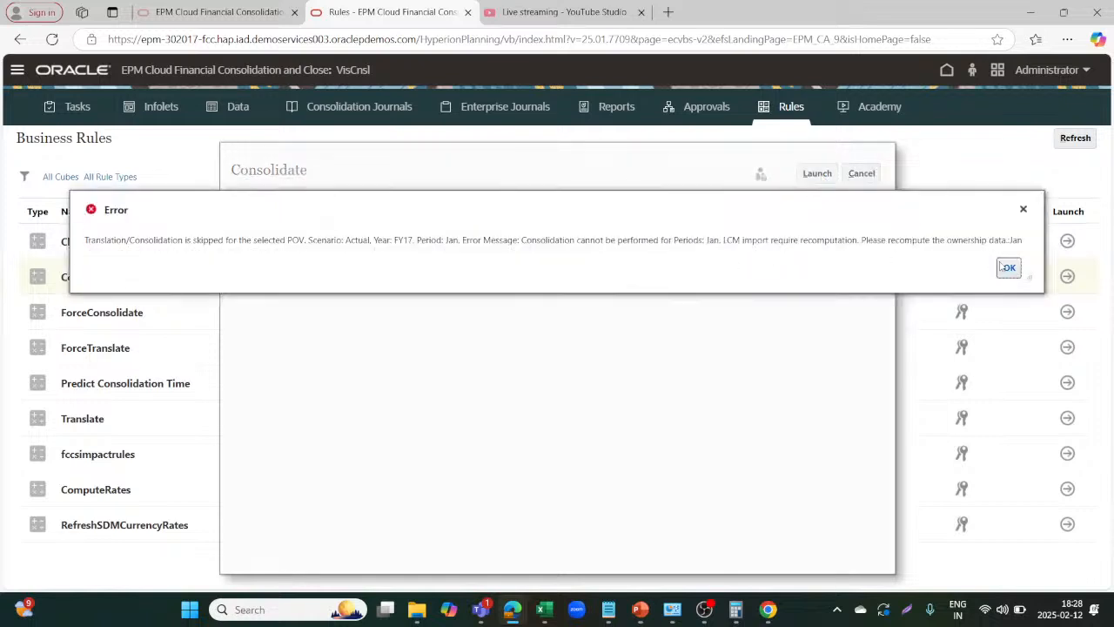
left_click(1006, 268)
left_click(877, 172)
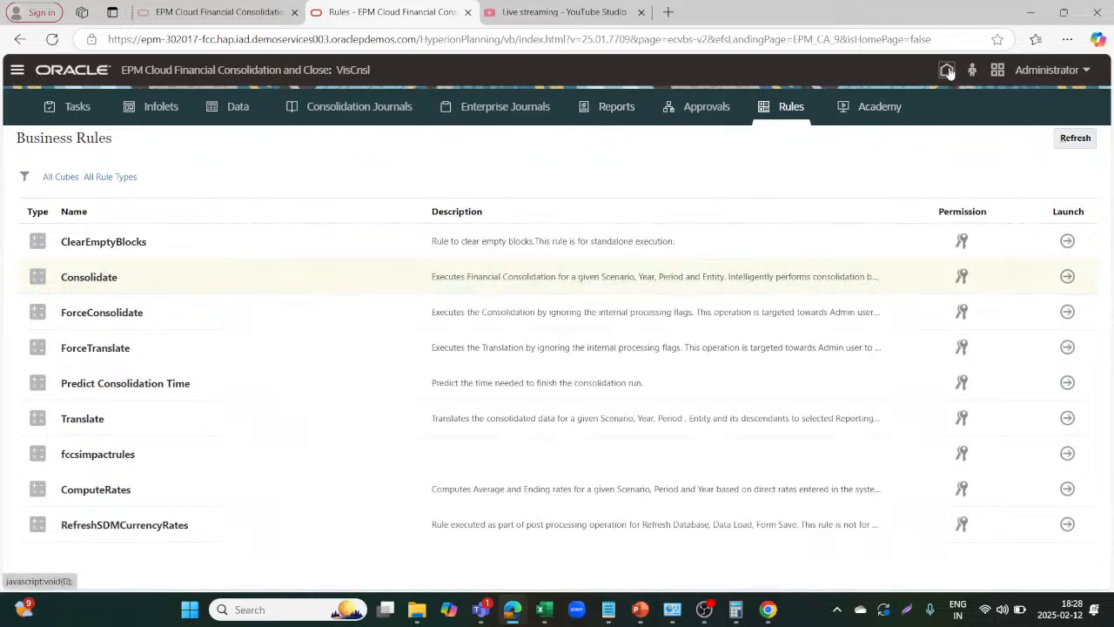
Open the Manage Ownership page of the application's consolidation settings and load FY 2015 with the December period.
left_click(947, 70)
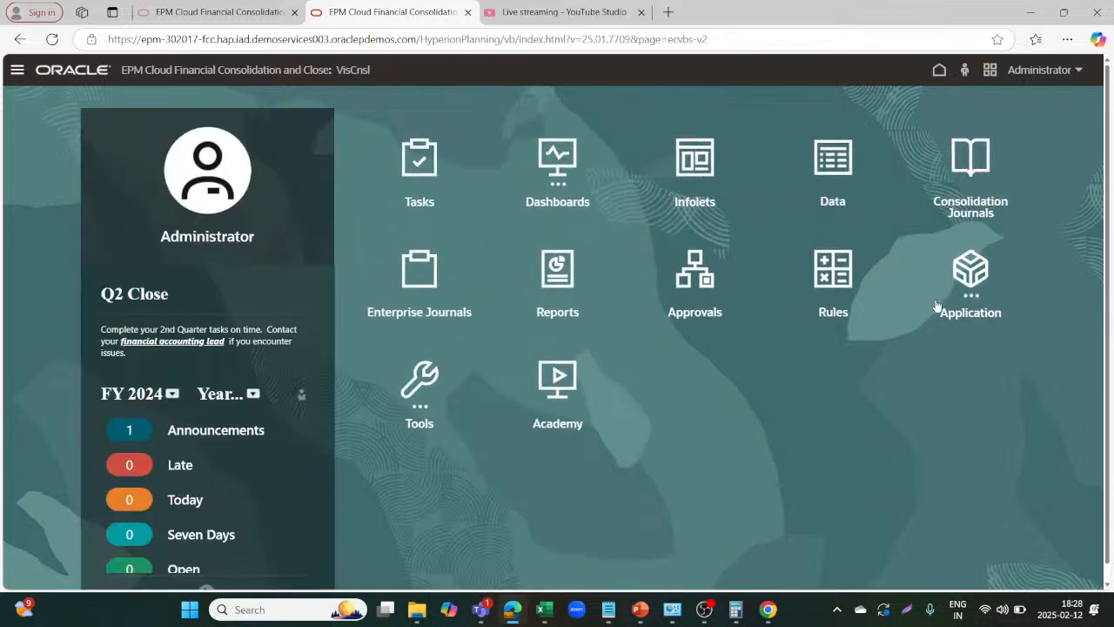
left_click(957, 279)
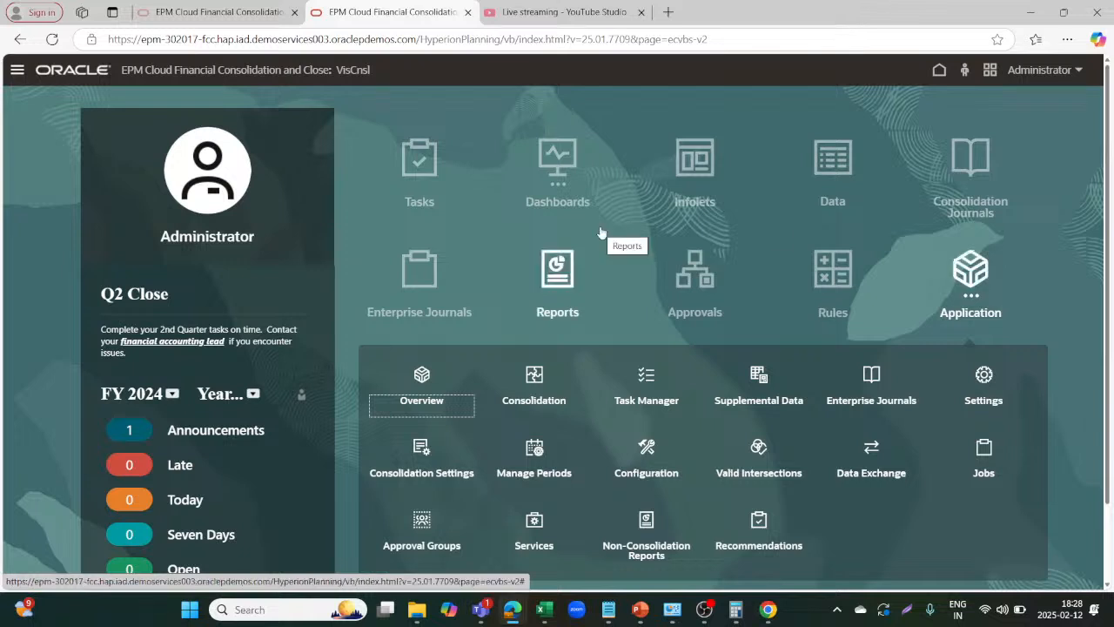
left_click(534, 375)
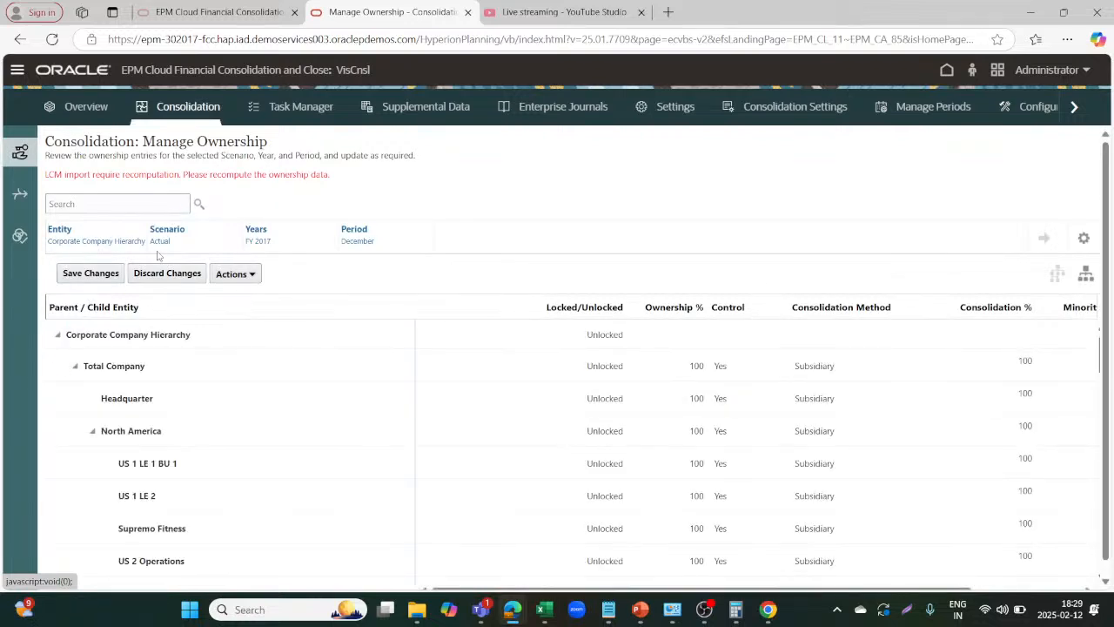
left_click(259, 241)
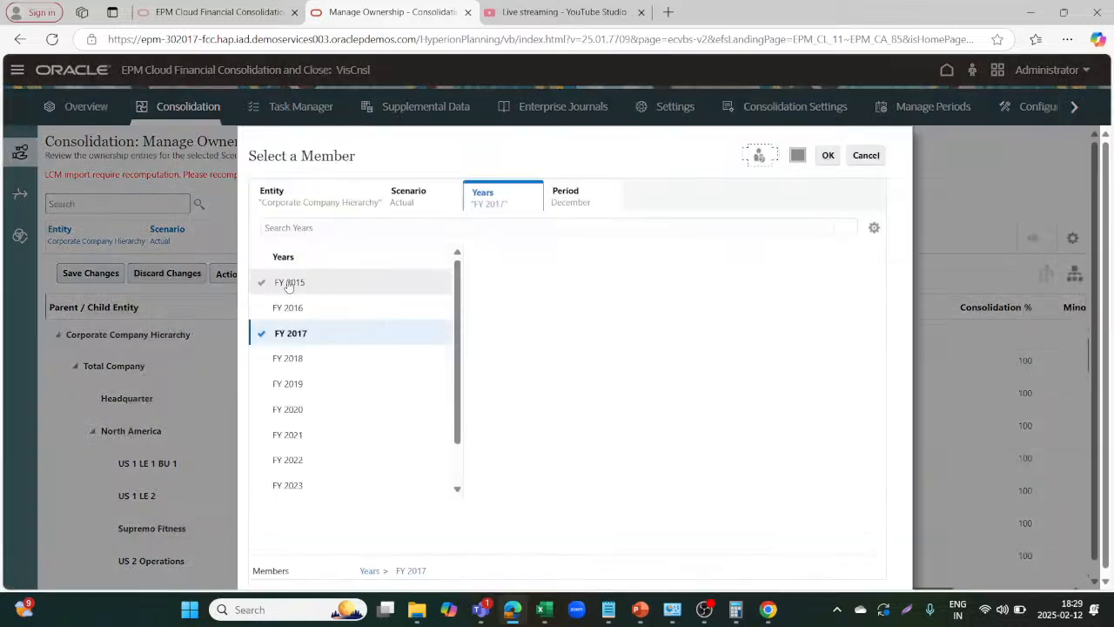
left_click(289, 286)
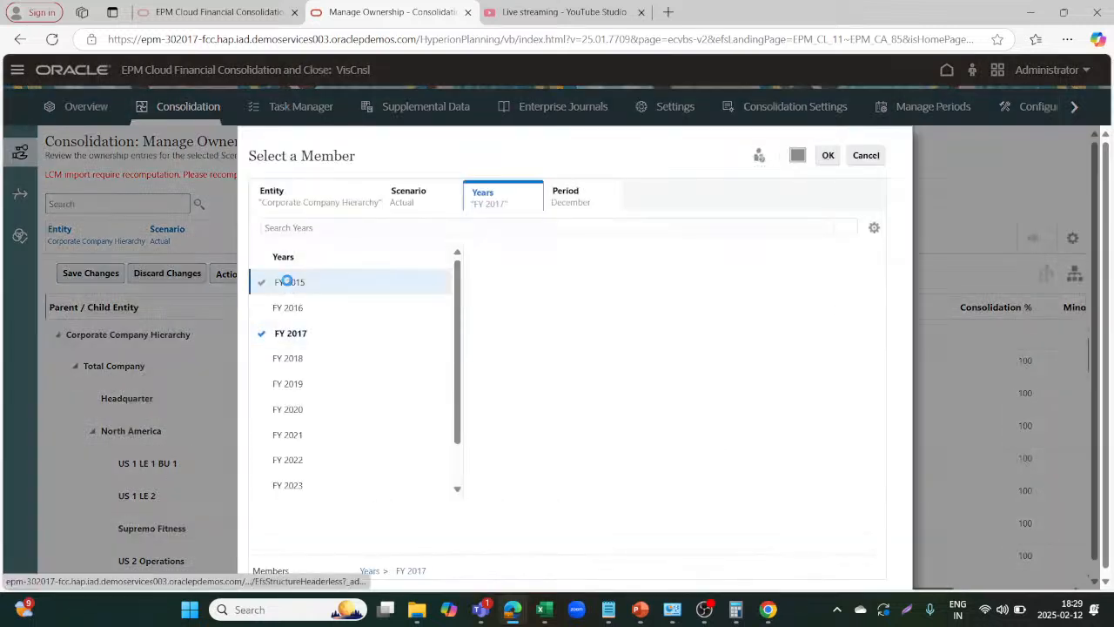
left_click(564, 186)
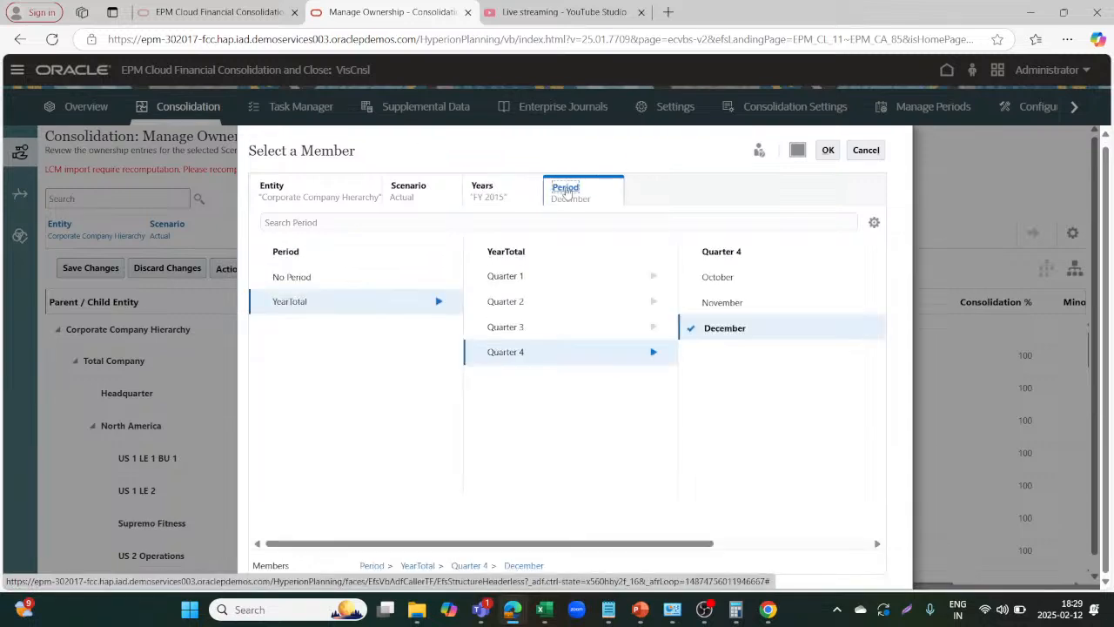
left_click(827, 149)
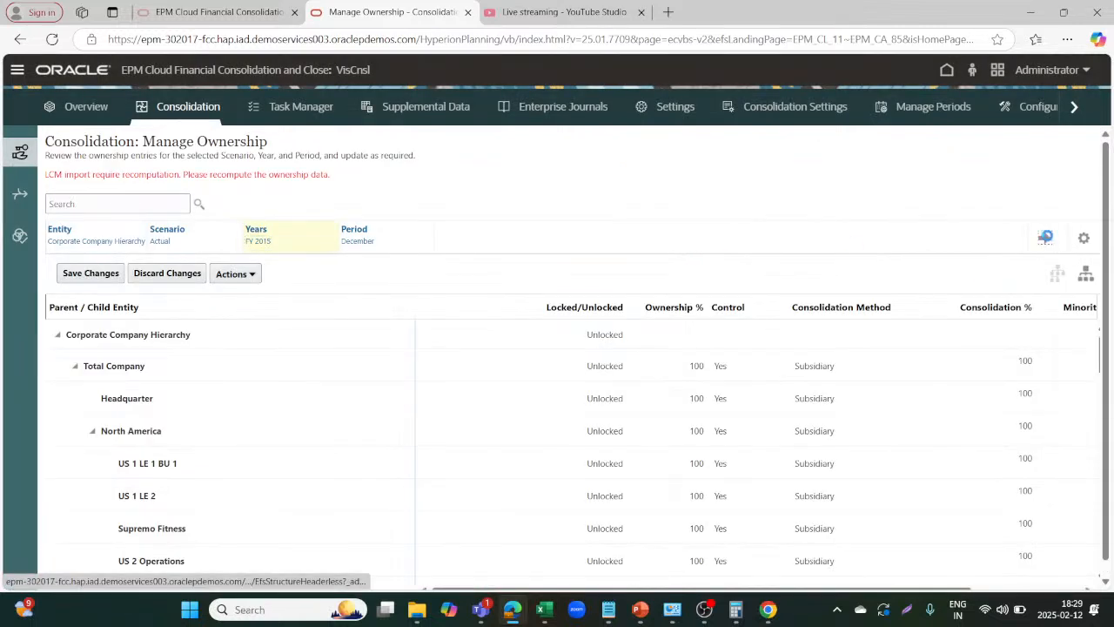
left_click(1045, 237)
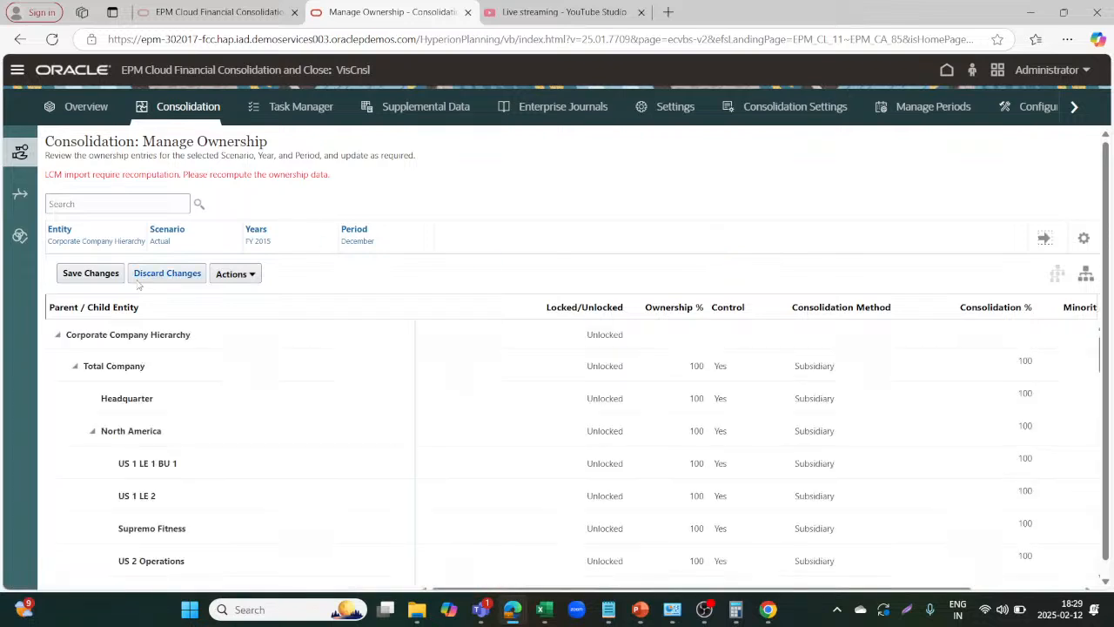
Save the ownership entries and recompute the ownership data for Actual, FY 2015, with December as the start period.
left_click(106, 276)
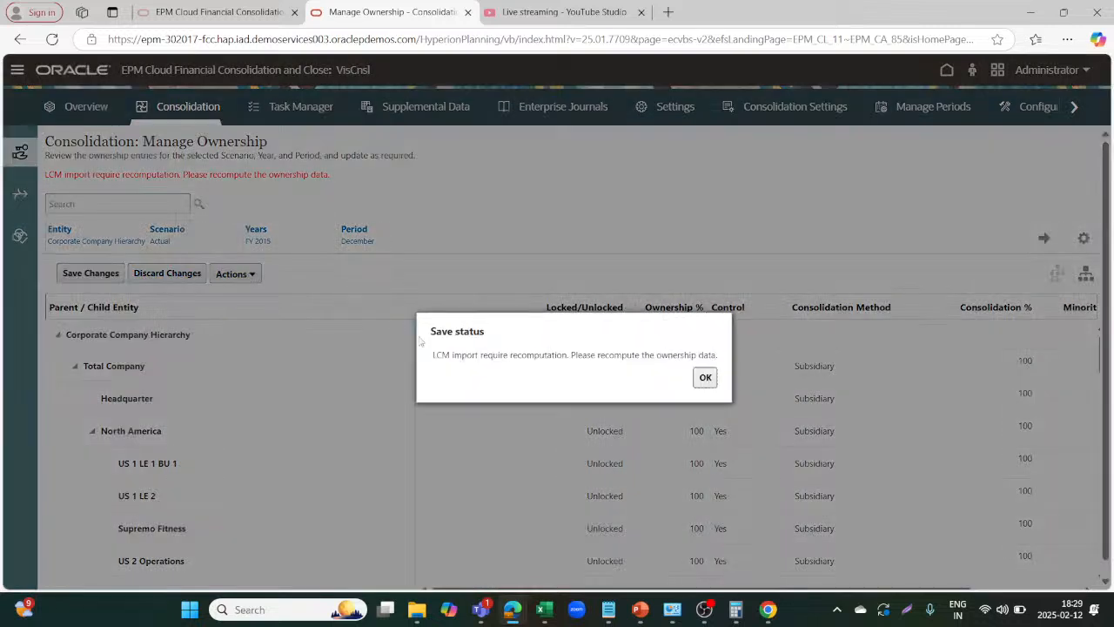
left_click(704, 376)
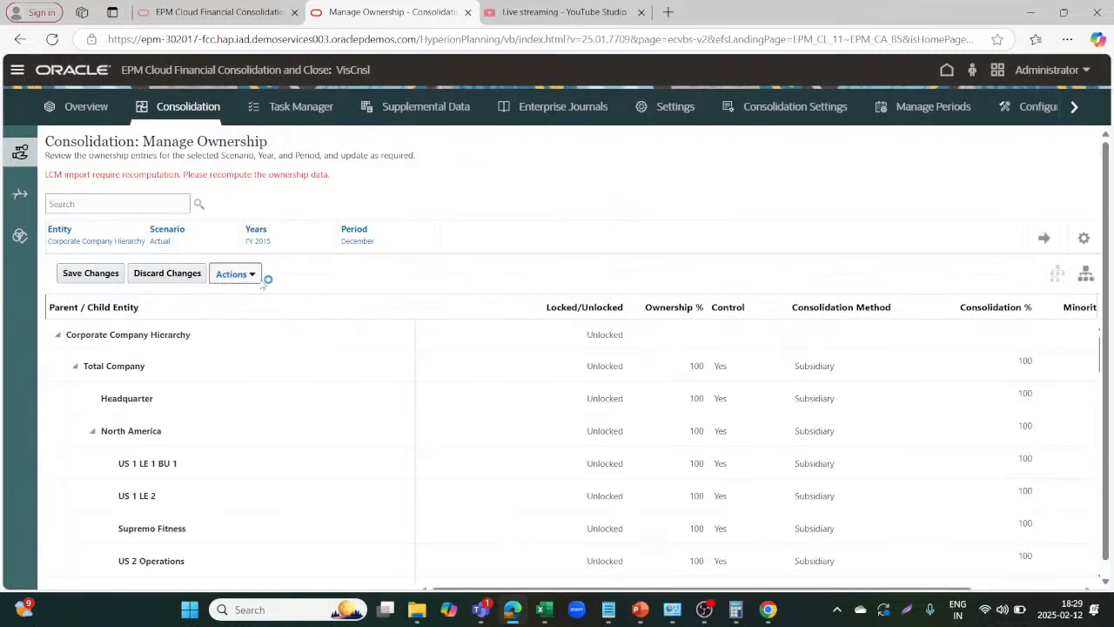
left_click(257, 275)
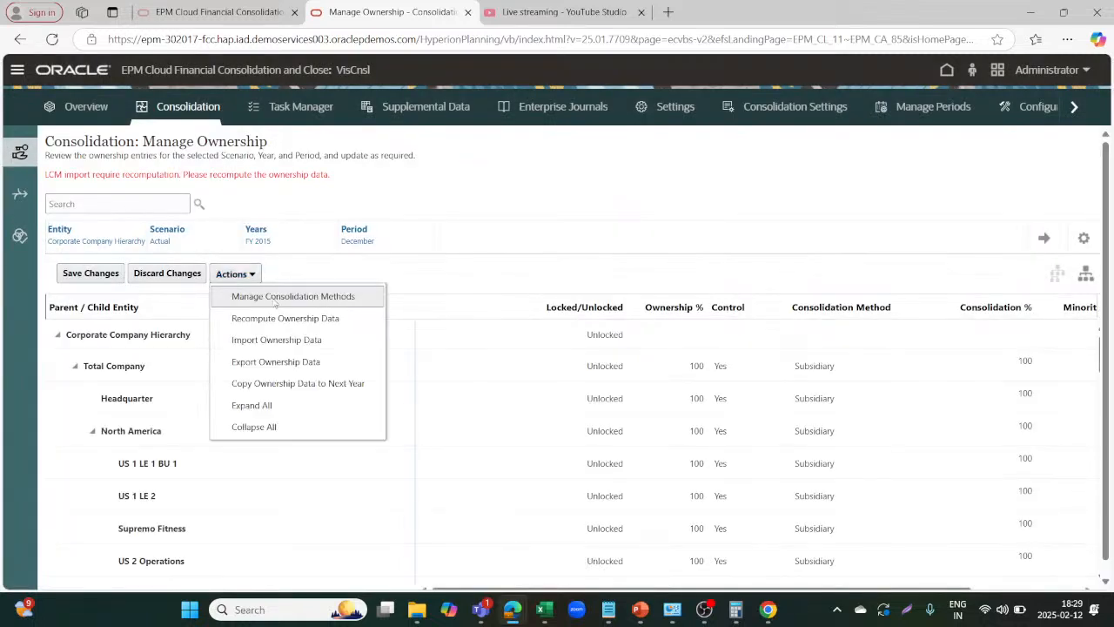
left_click(277, 319)
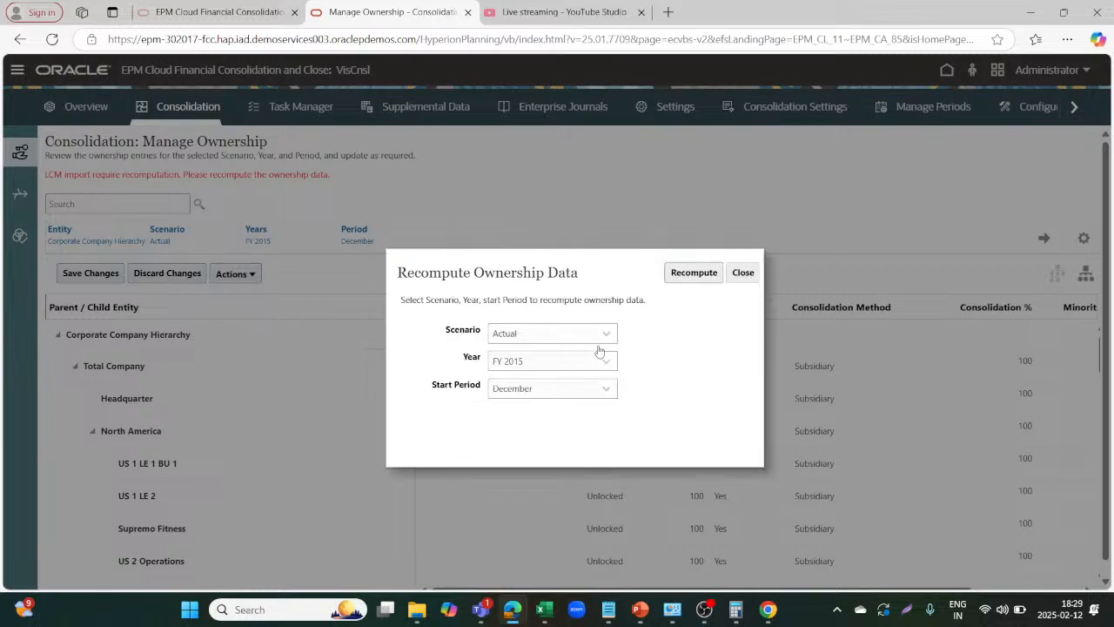
left_click(708, 274)
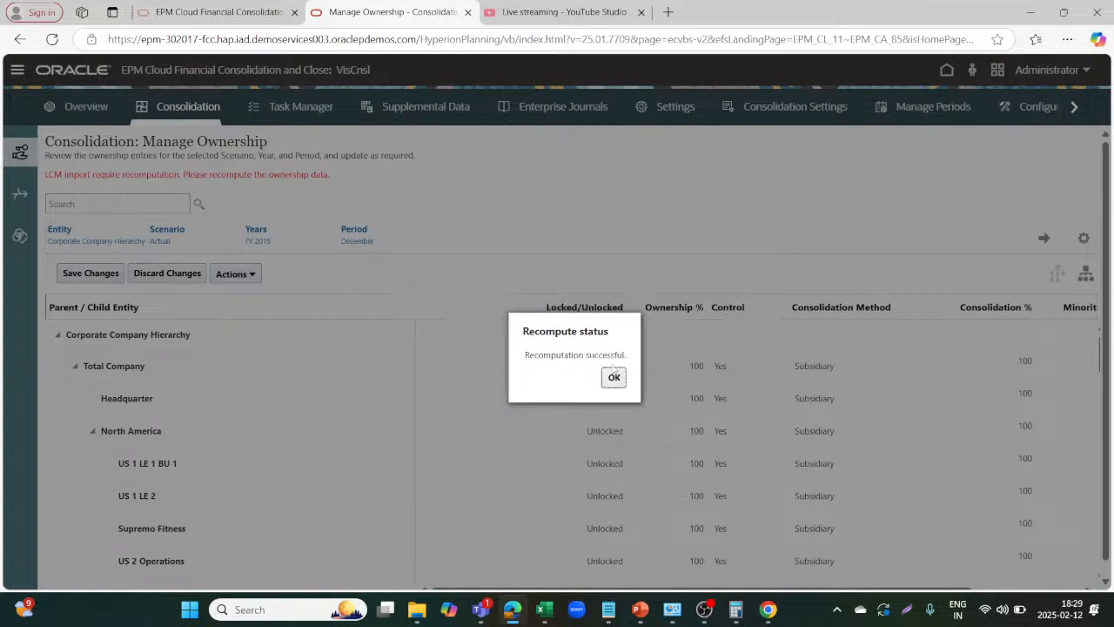
left_click(616, 378)
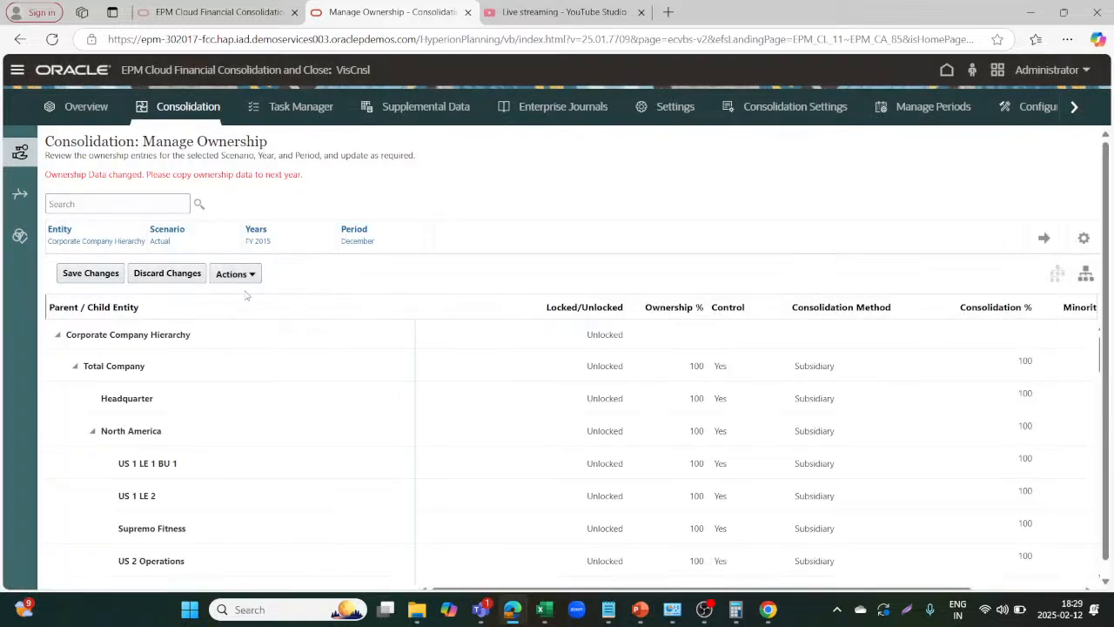
Copy the FY 2015 ownership data to the next year.
left_click(252, 274)
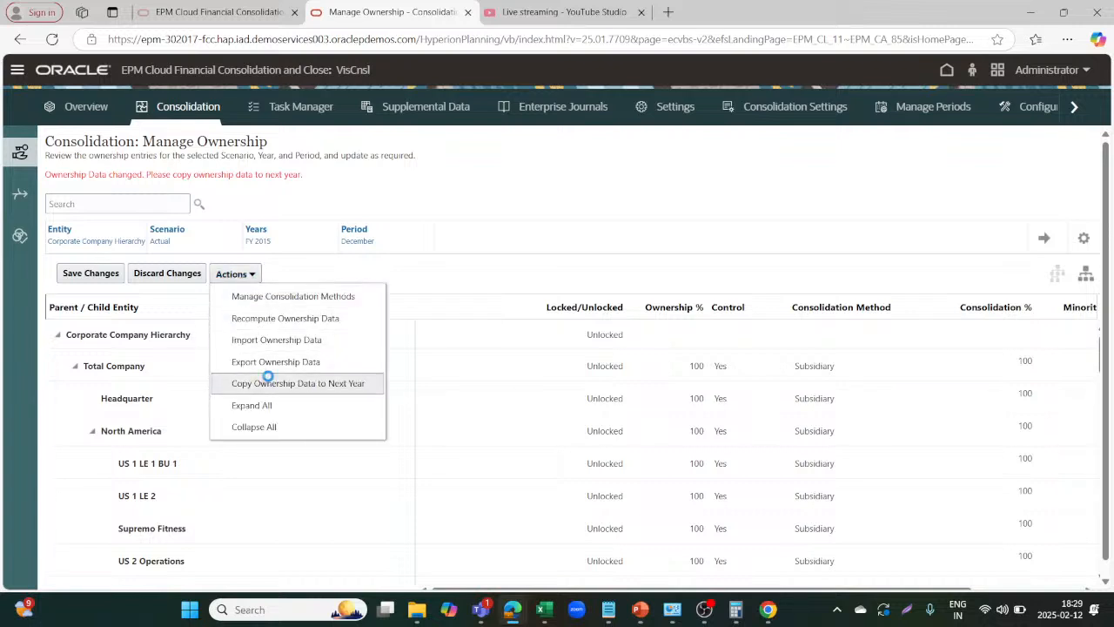
left_click(268, 383)
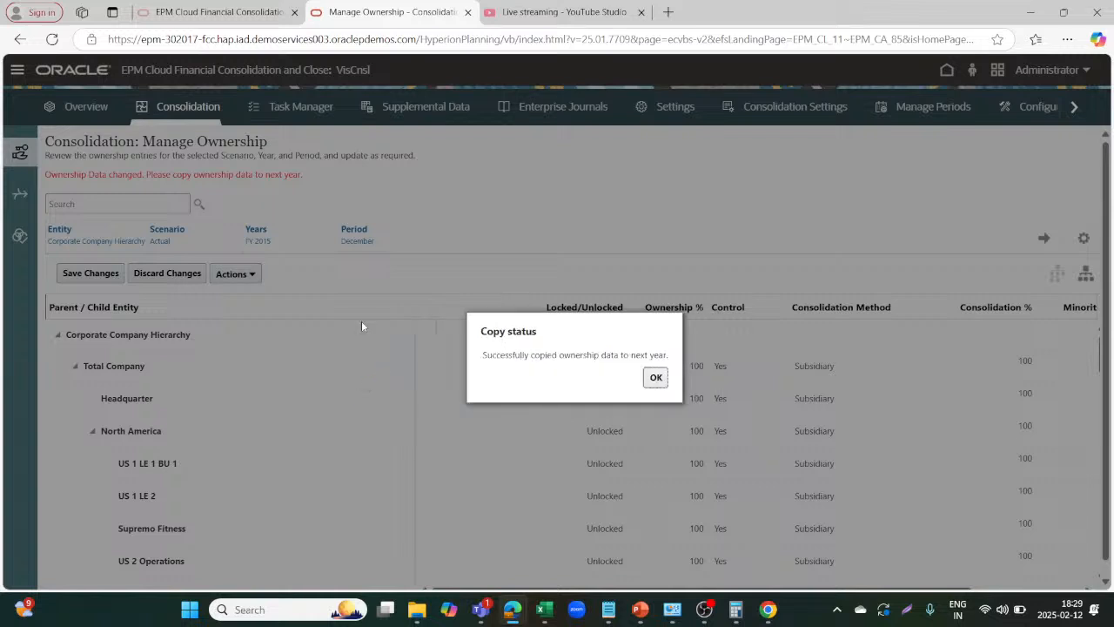
left_click(656, 378)
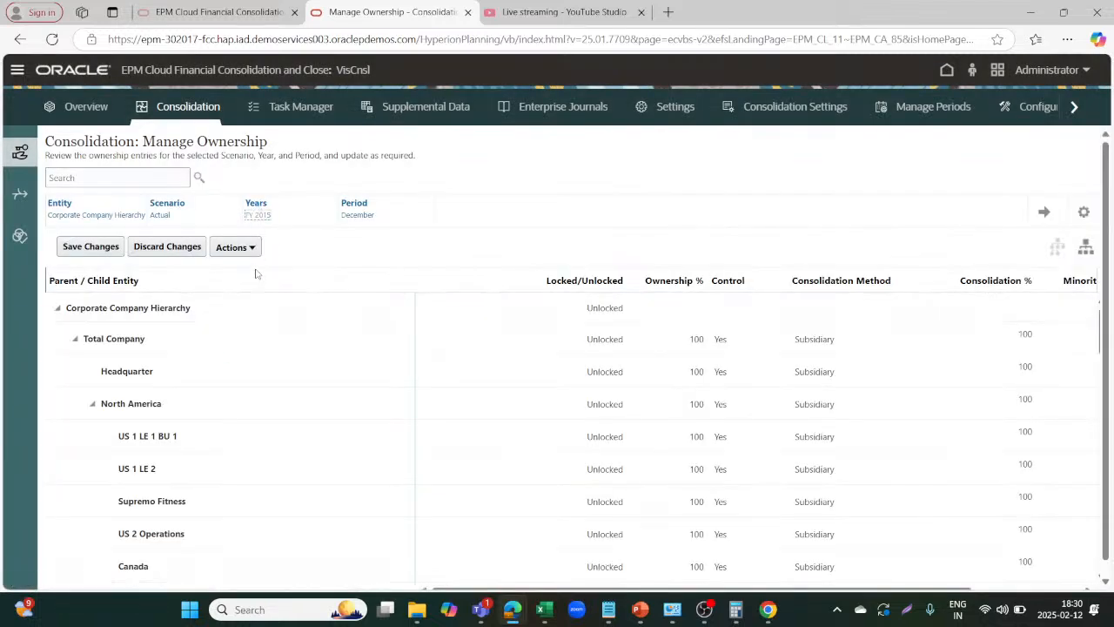
Load the ownership entries for FY 2016, keeping the Actual scenario and the December period.
left_click(261, 211)
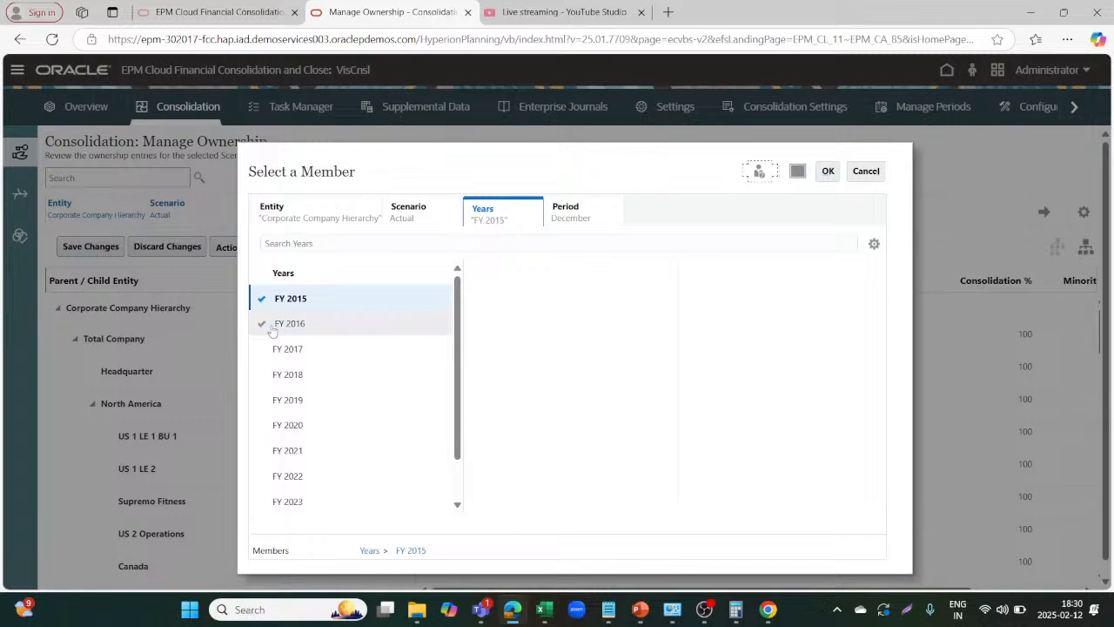
left_click(261, 323)
scroll(266, 323, "down", 1)
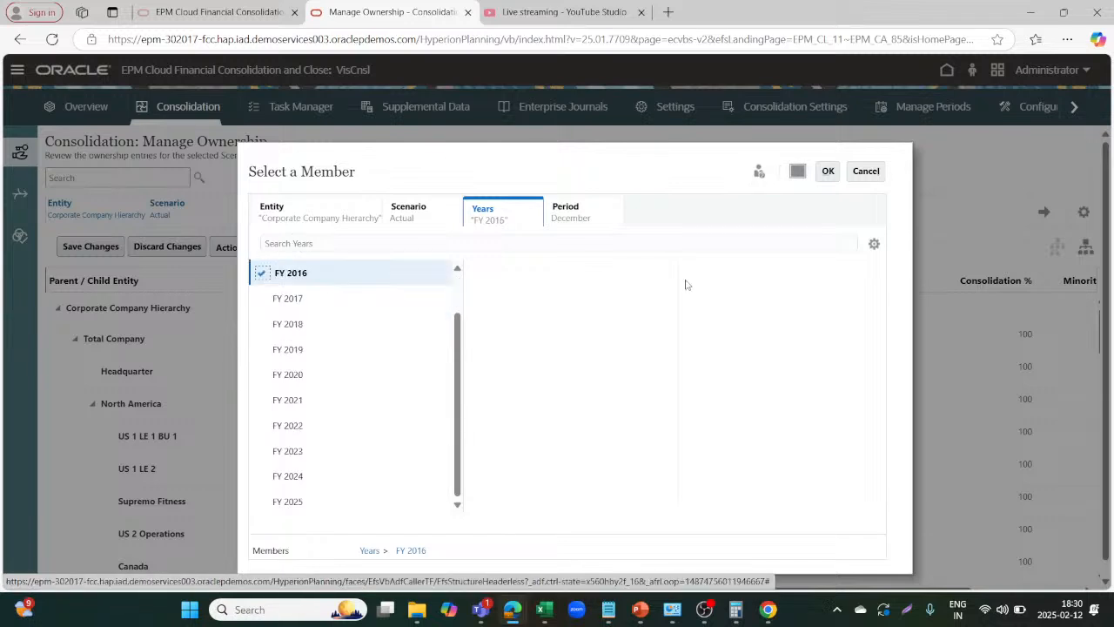
left_click(830, 172)
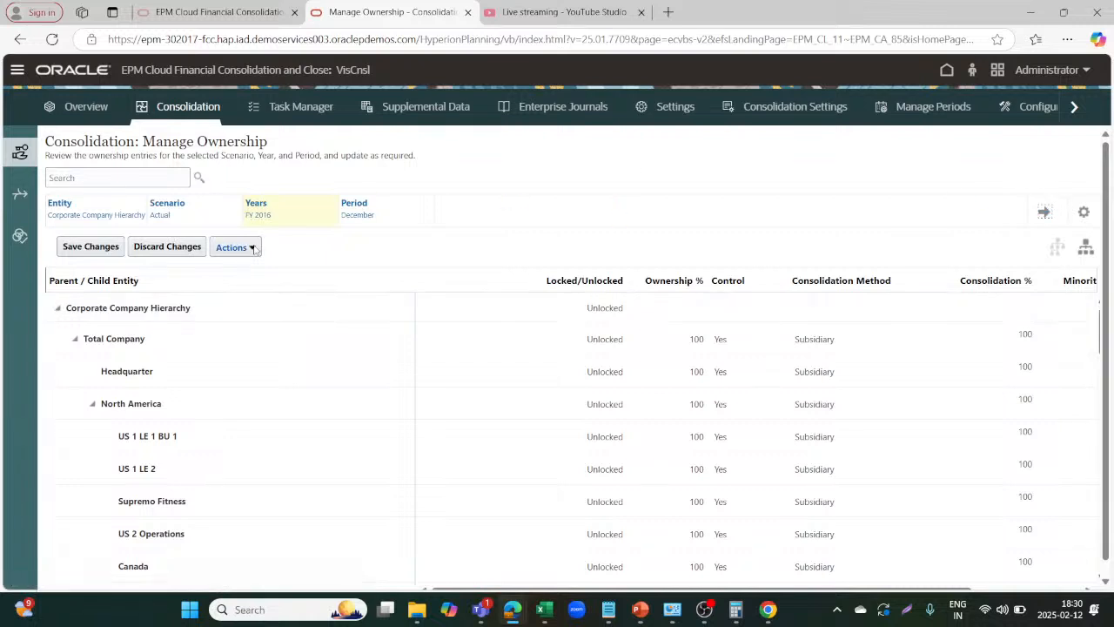
Recompute the ownership data for FY 2016.
left_click(255, 275)
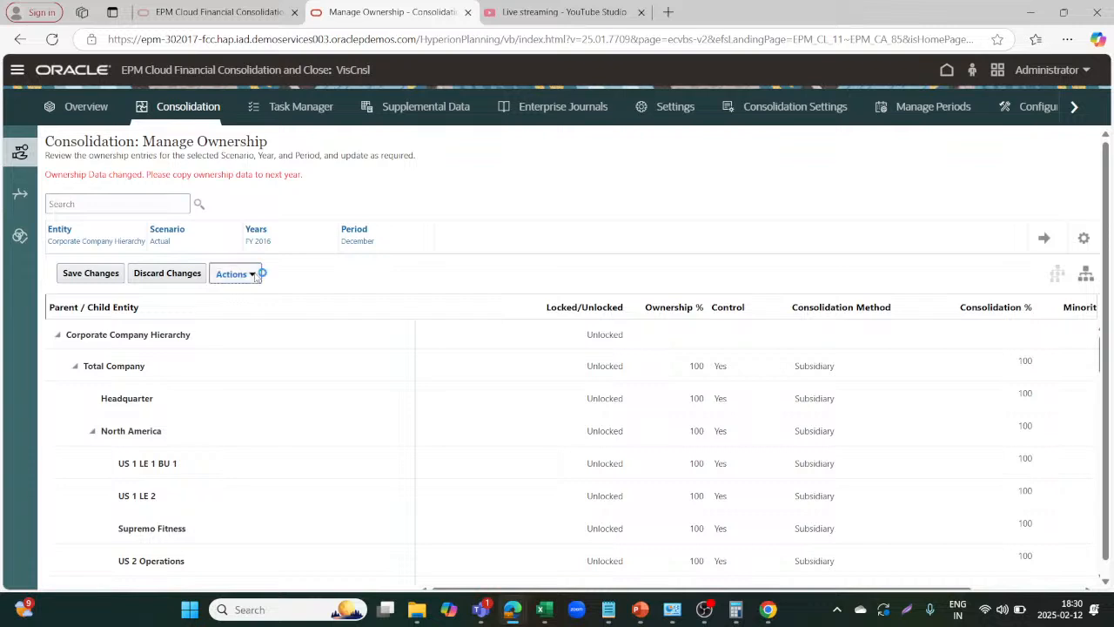
left_click(260, 318)
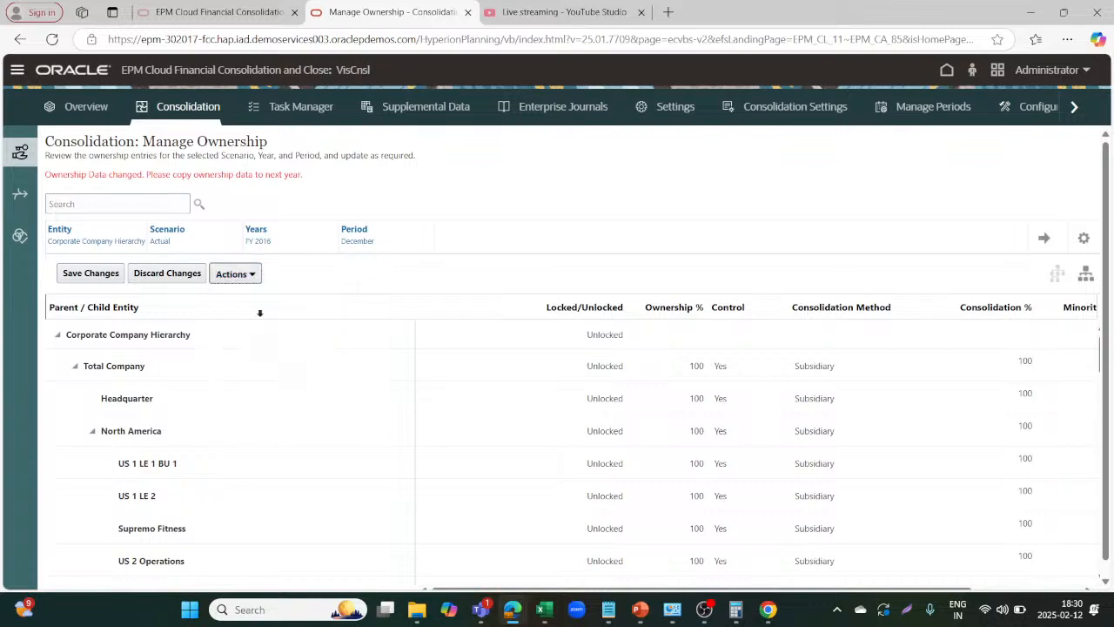
left_click(694, 273)
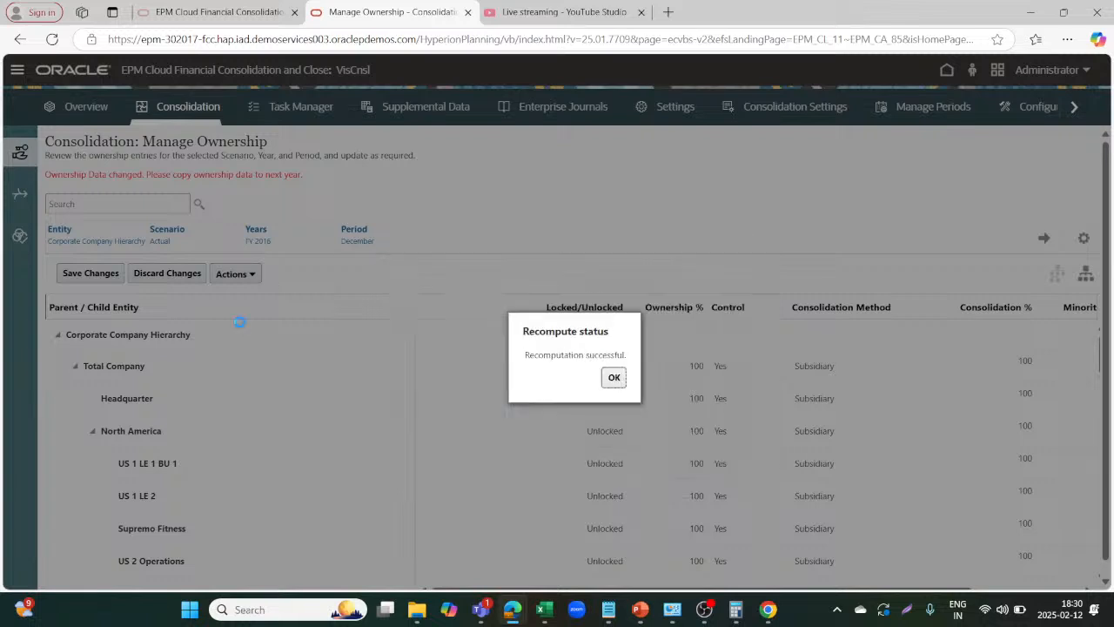
left_click(612, 377)
Copy the FY 2016 ownership data to the next year.
left_click(248, 277)
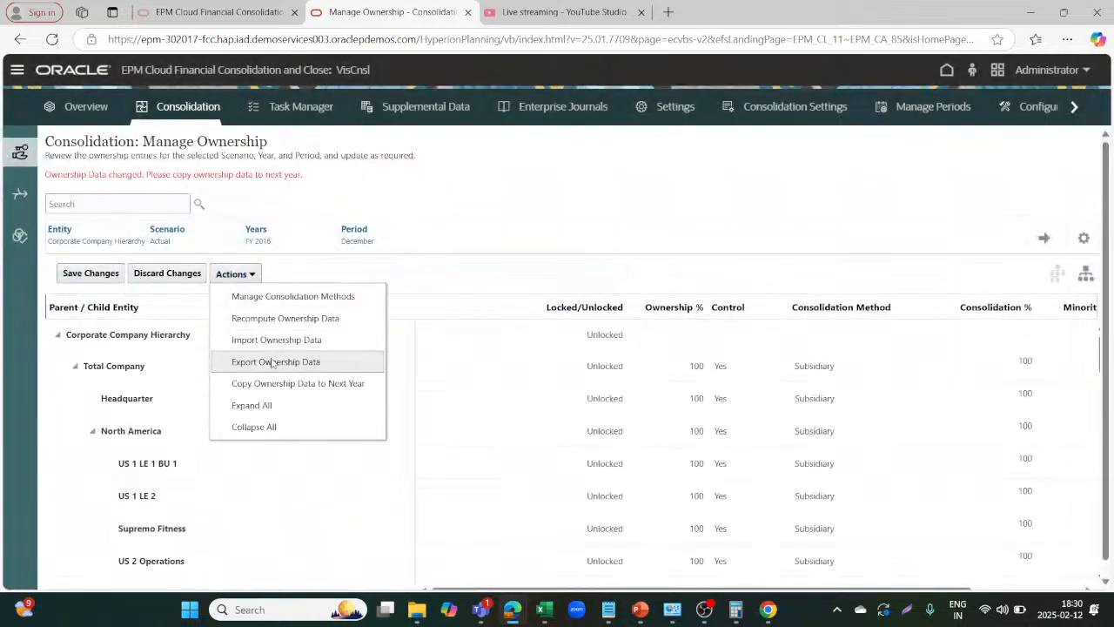
left_click(267, 379)
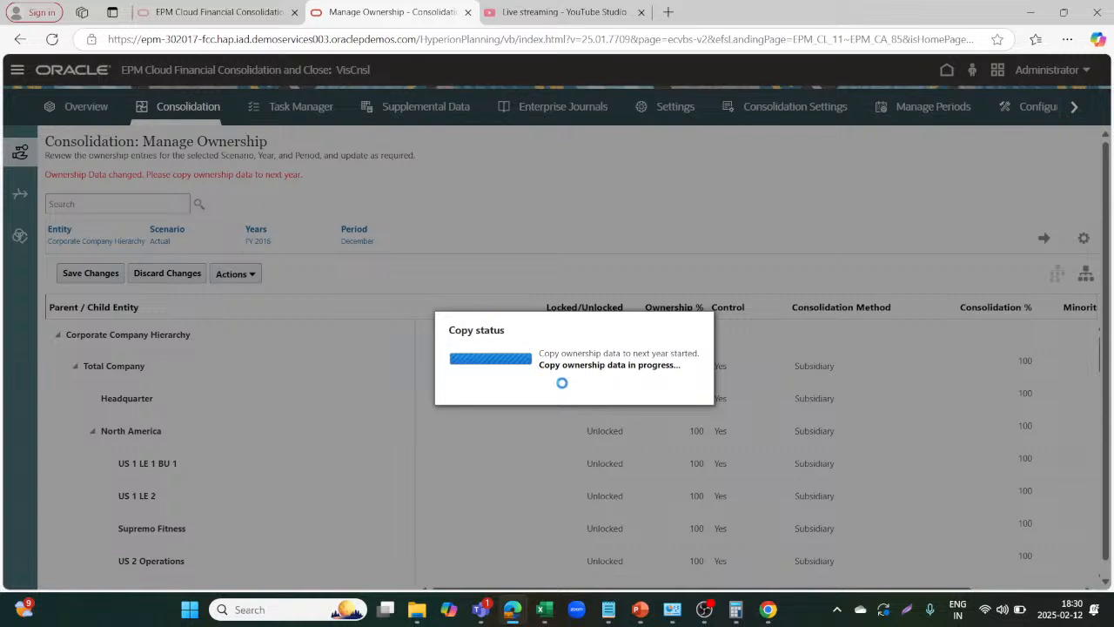
left_click(655, 377)
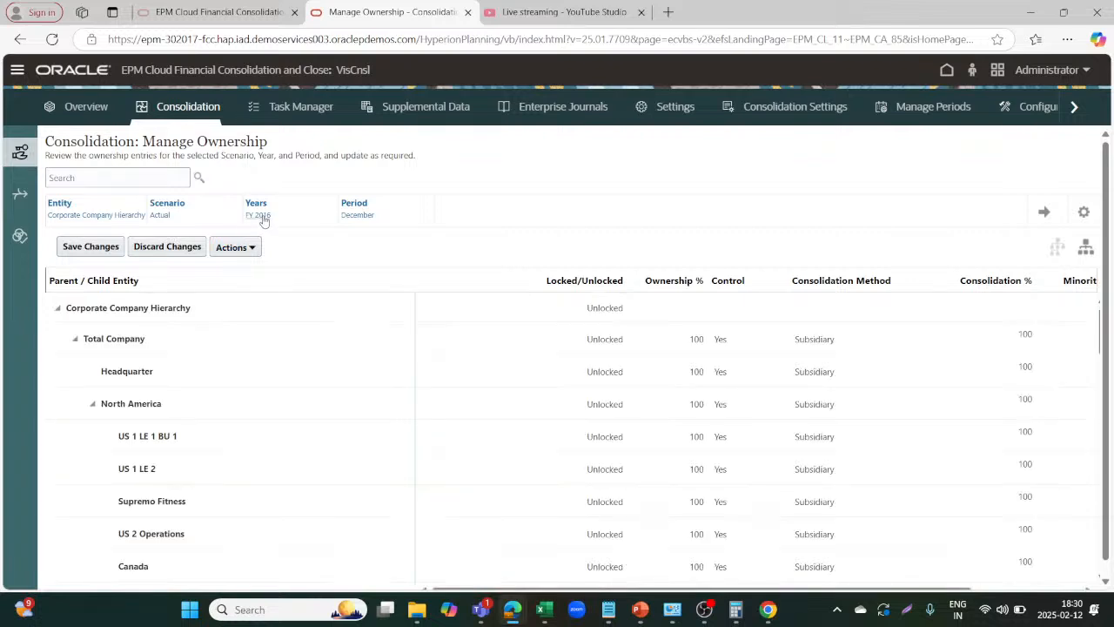
Load the ownership entries for FY 2017 with the January period.
left_click(262, 216)
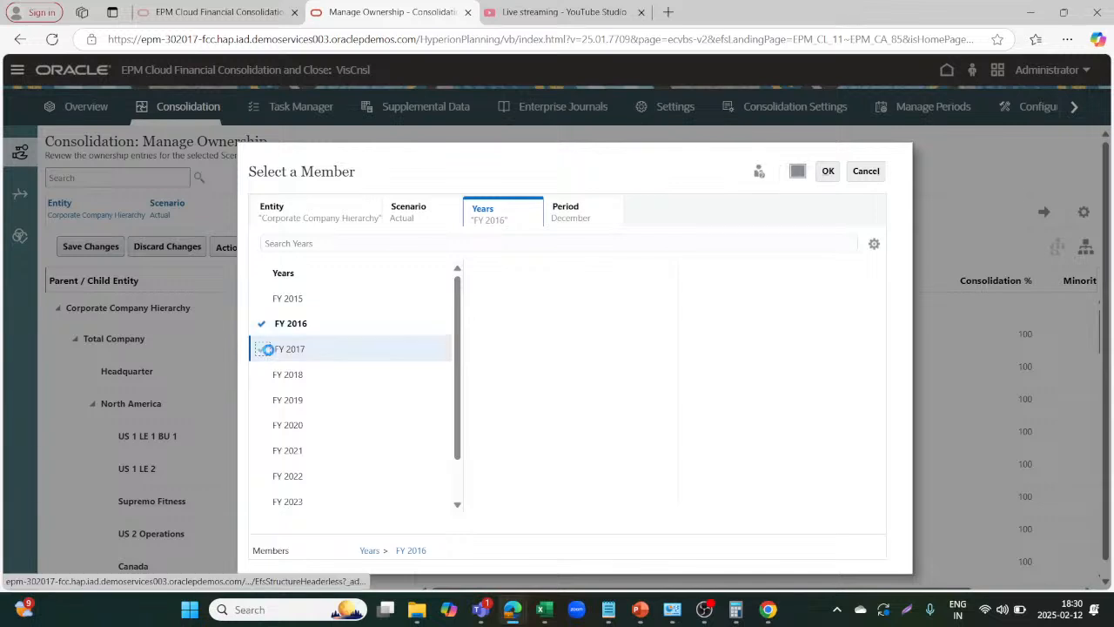
left_click(269, 349)
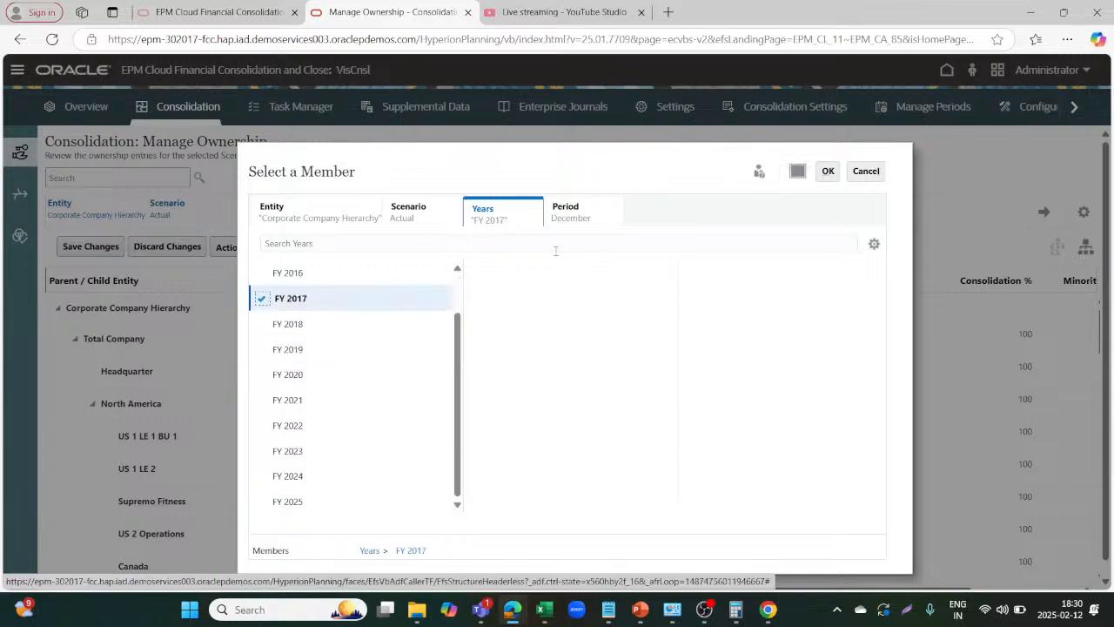
left_click(570, 206)
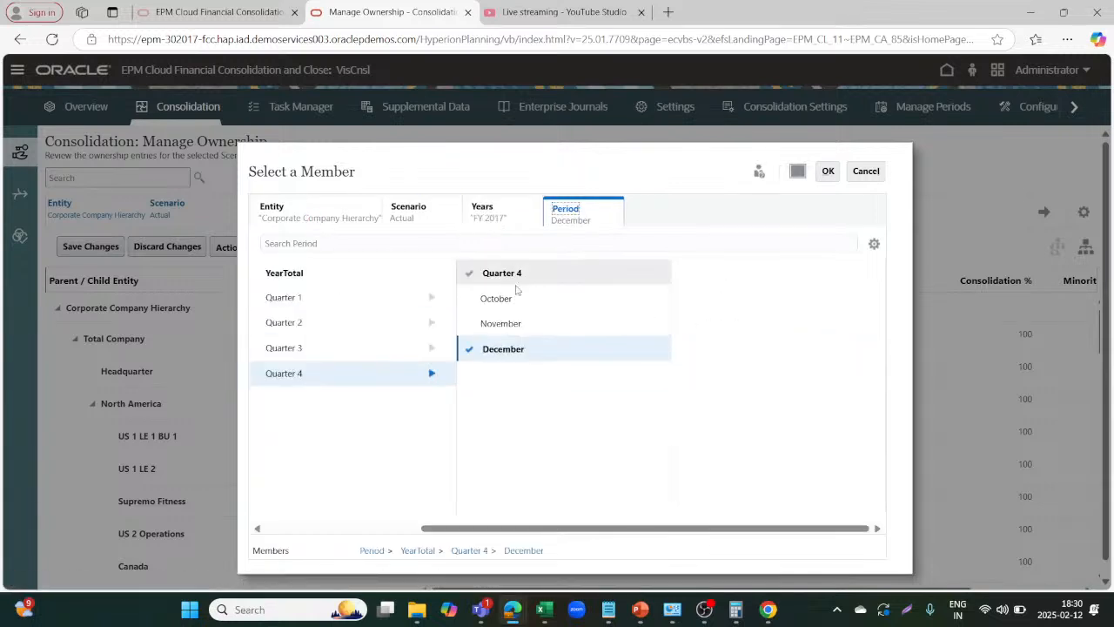
left_click(433, 301)
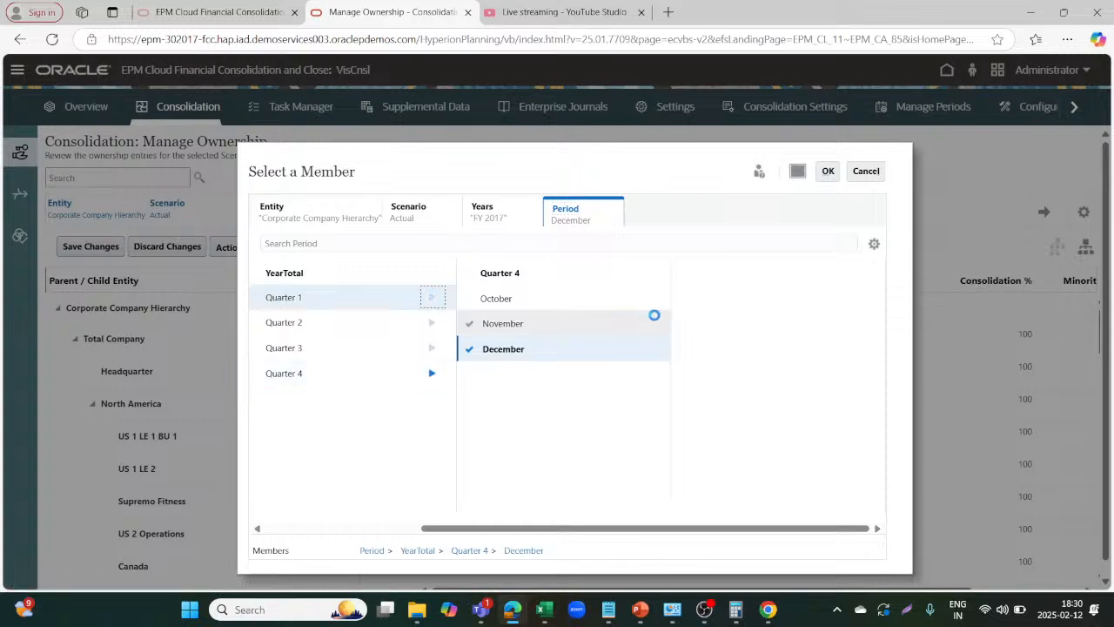
left_click(686, 299)
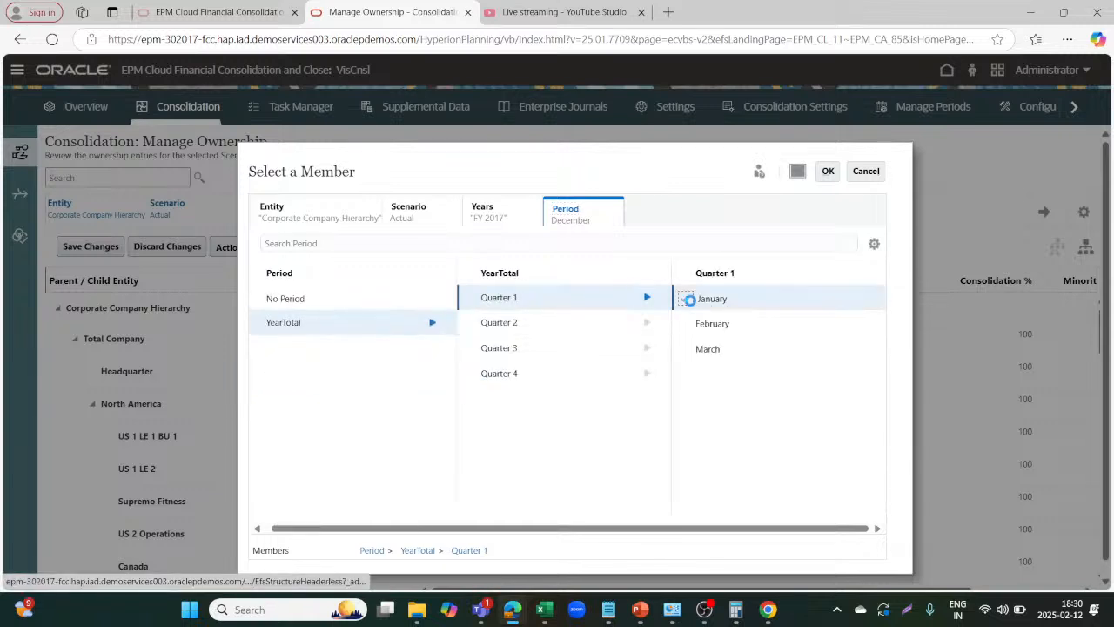
left_click(823, 173)
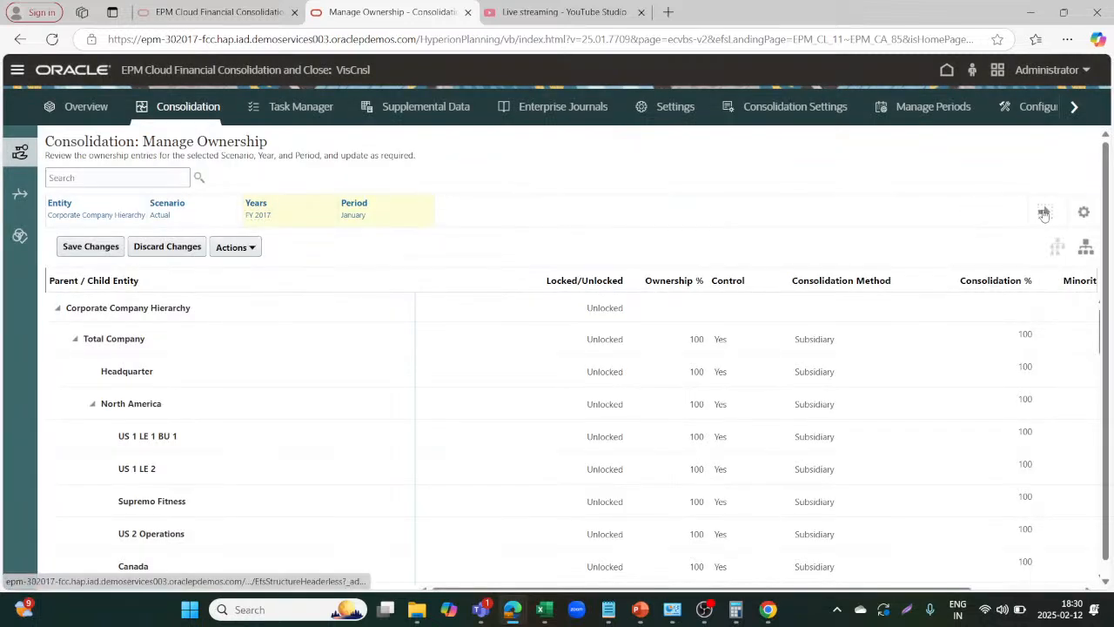
left_click(1043, 213)
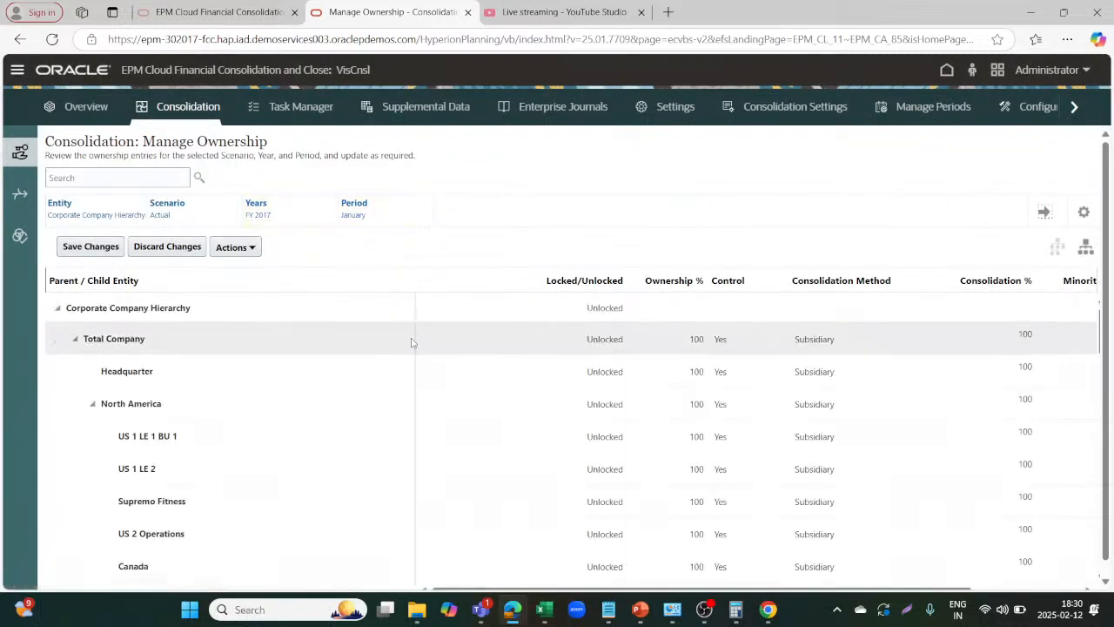
Recompute the ownership data for Actual, FY 2017, with January as the start period.
left_click(236, 247)
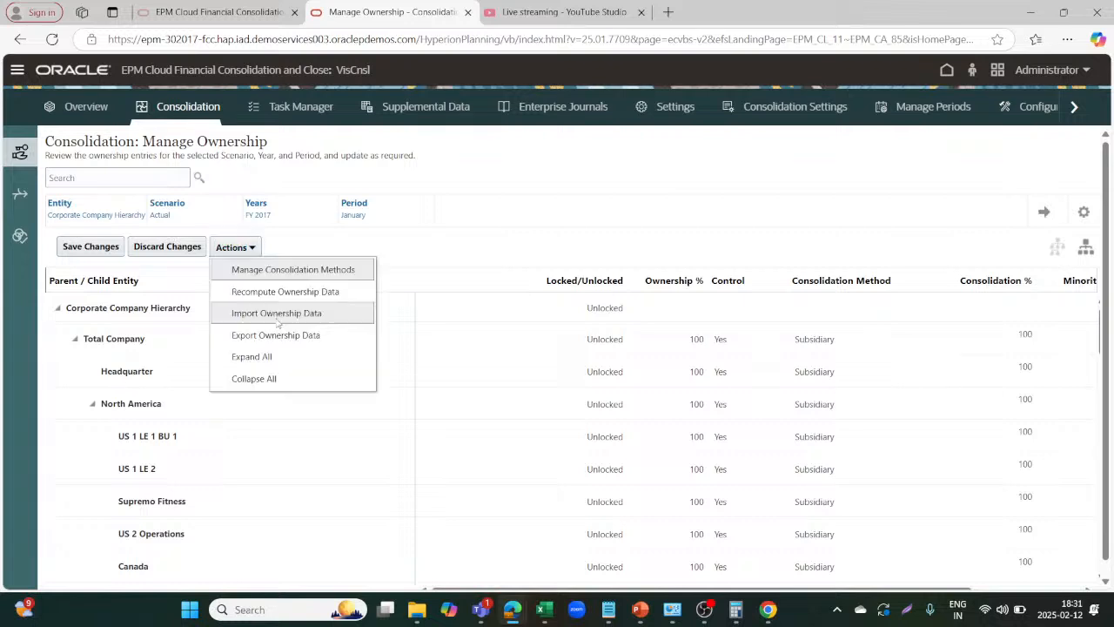
left_click(287, 292)
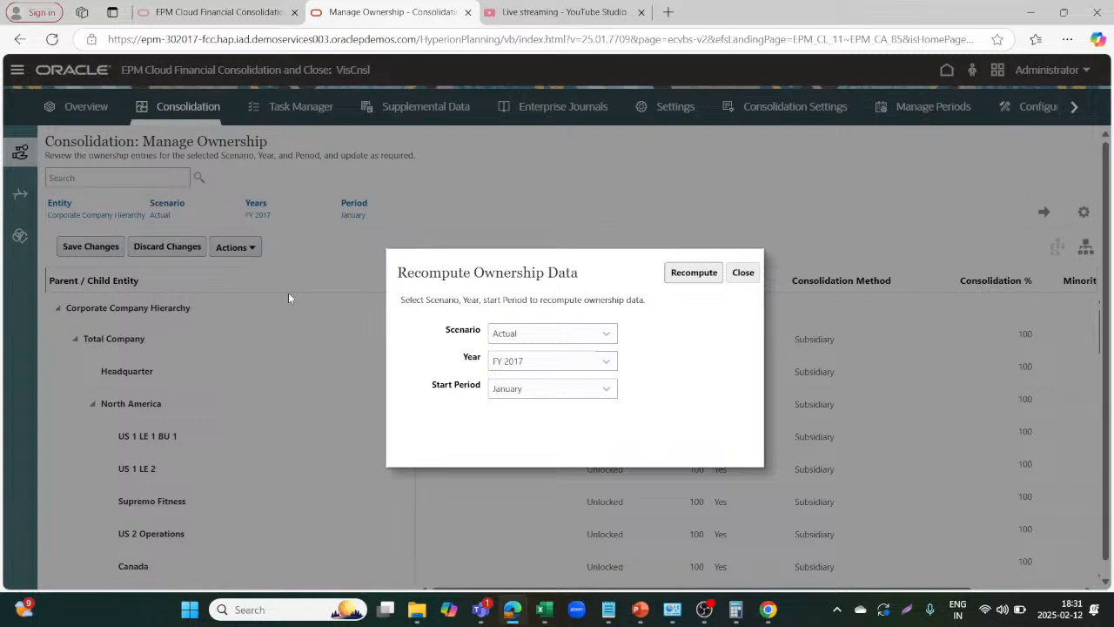
left_click(693, 272)
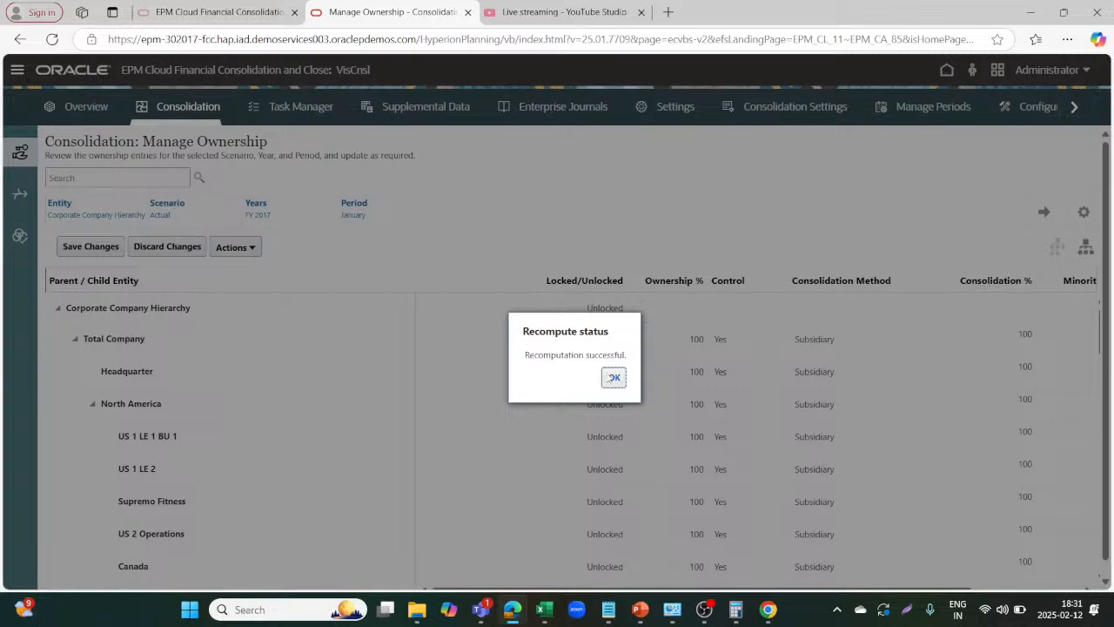
left_click(614, 377)
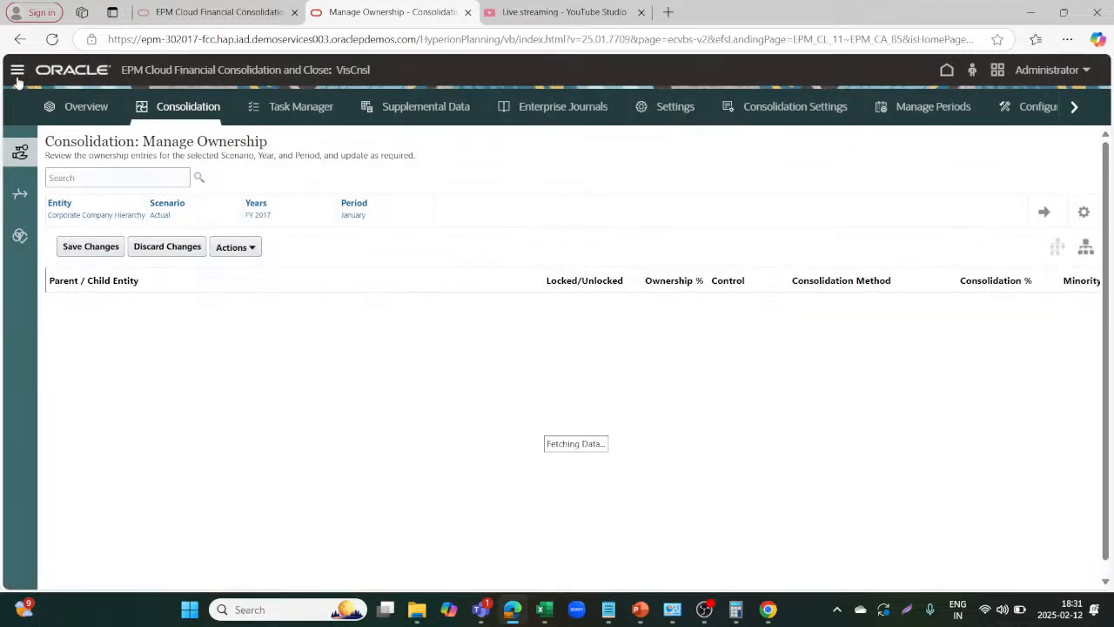
Open the business rules list and try to run Consolidate for C_100, Actual, Jan, FY17.
left_click(19, 75)
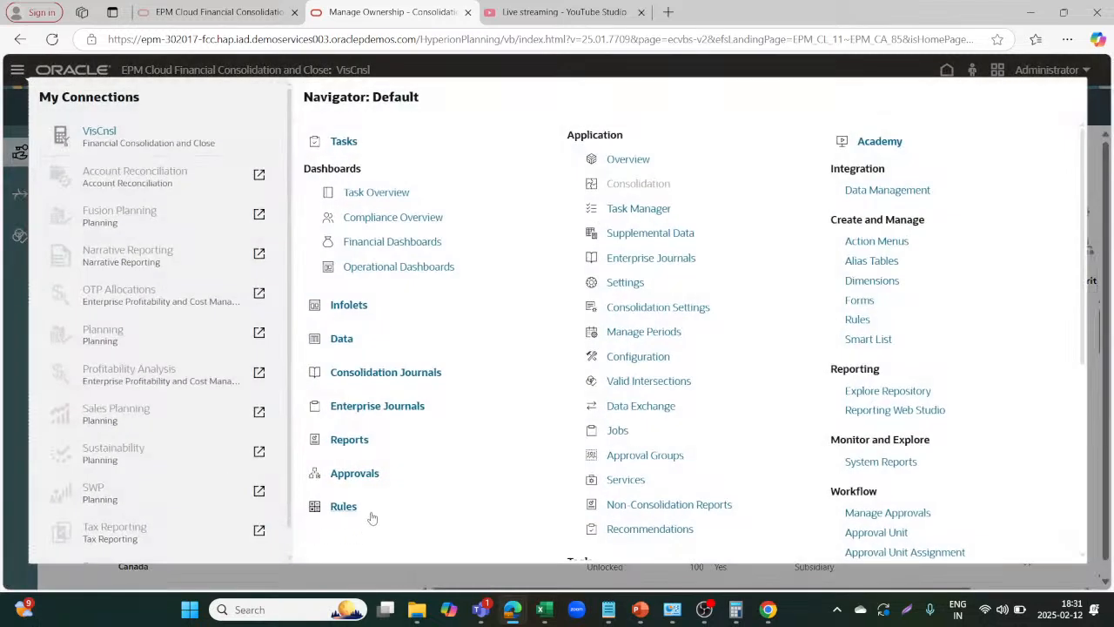
left_click(344, 507)
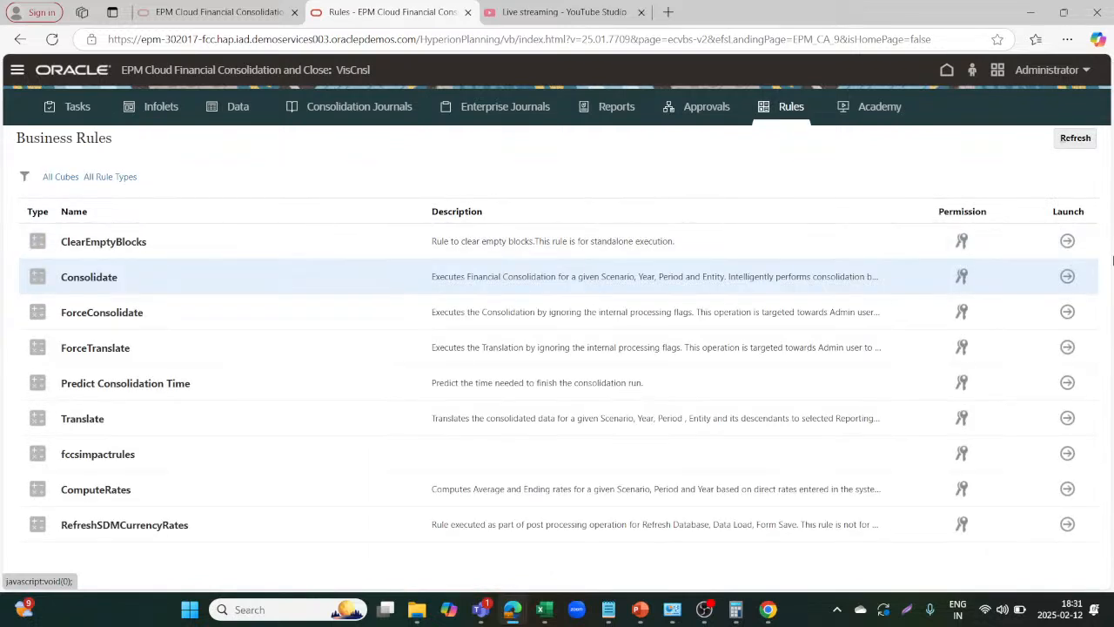
left_click(1067, 275)
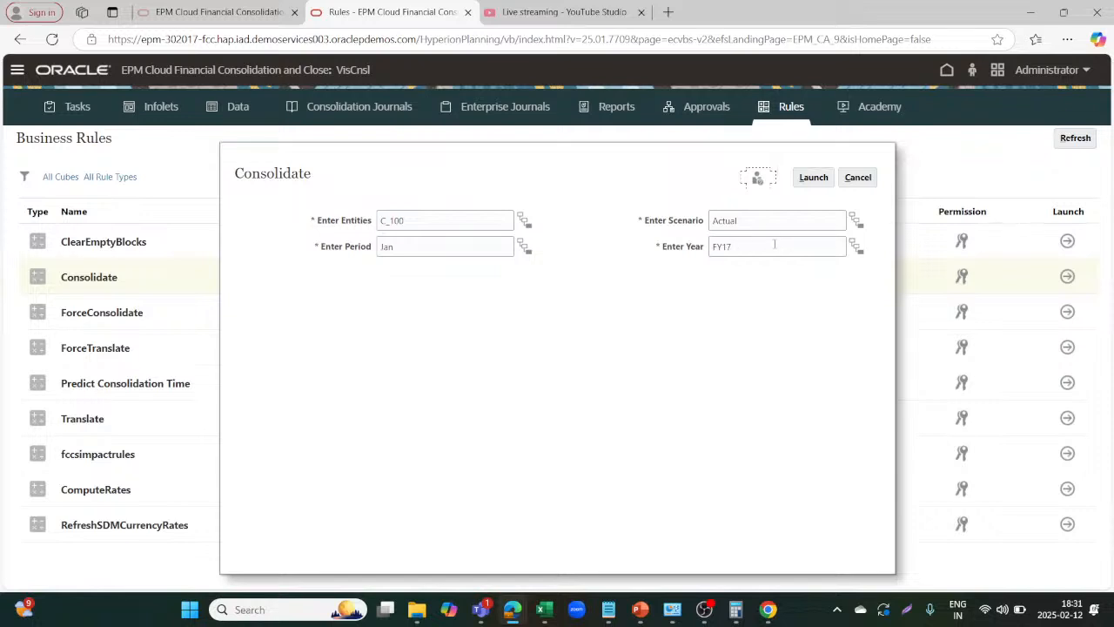
left_click(814, 178)
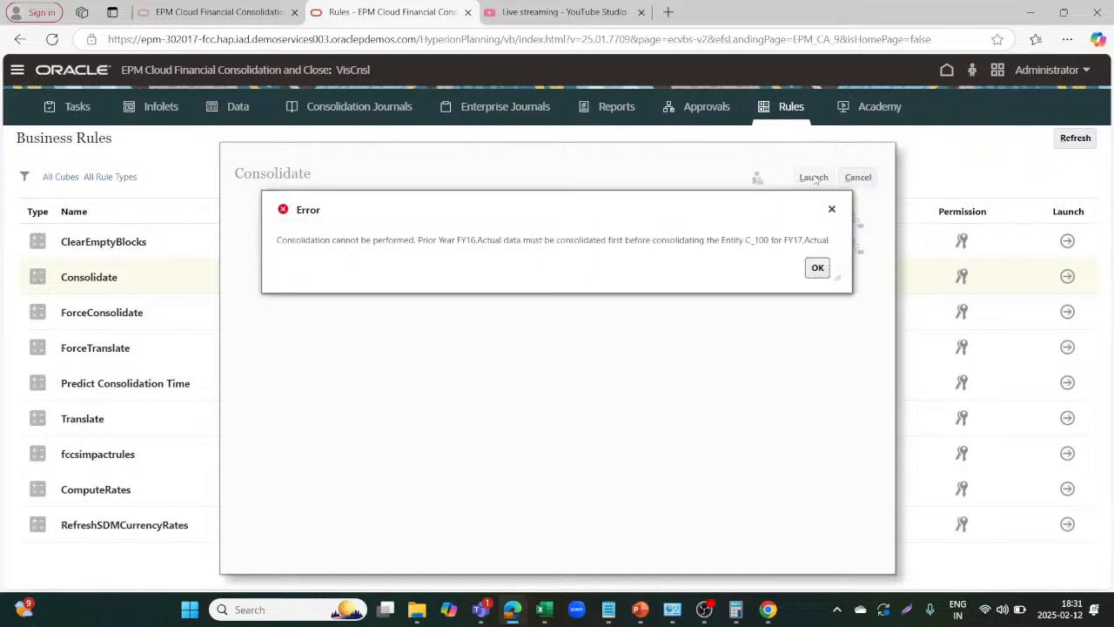
left_click(818, 268)
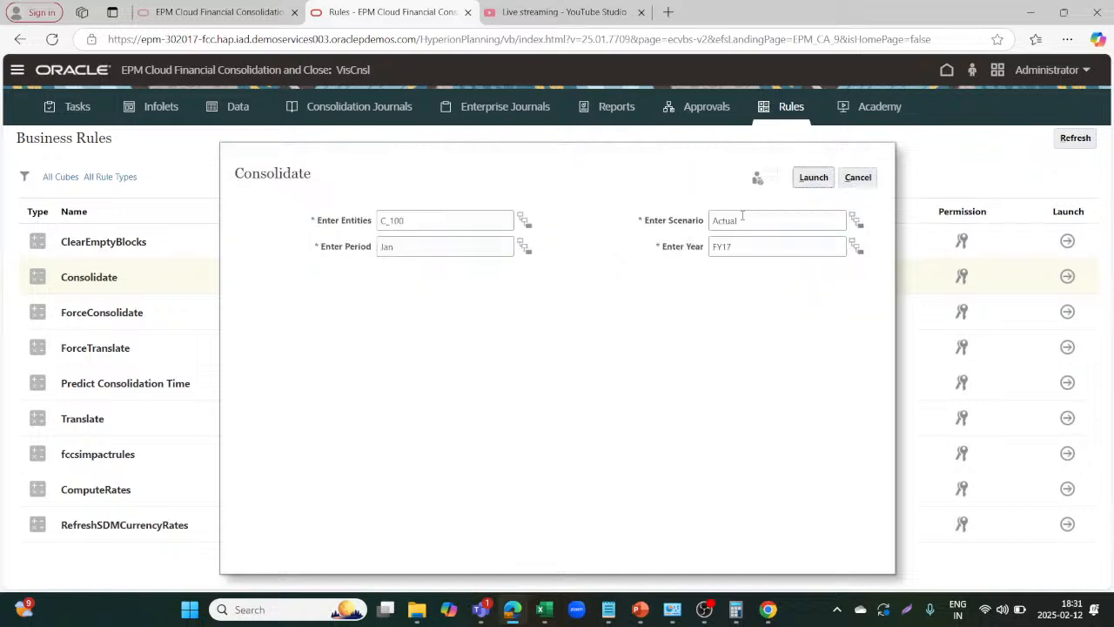
Try to run the Consolidate rule for C_100 with year FY15 and period Dec, and close its prompt.
left_click(731, 247)
key("BackSpace")
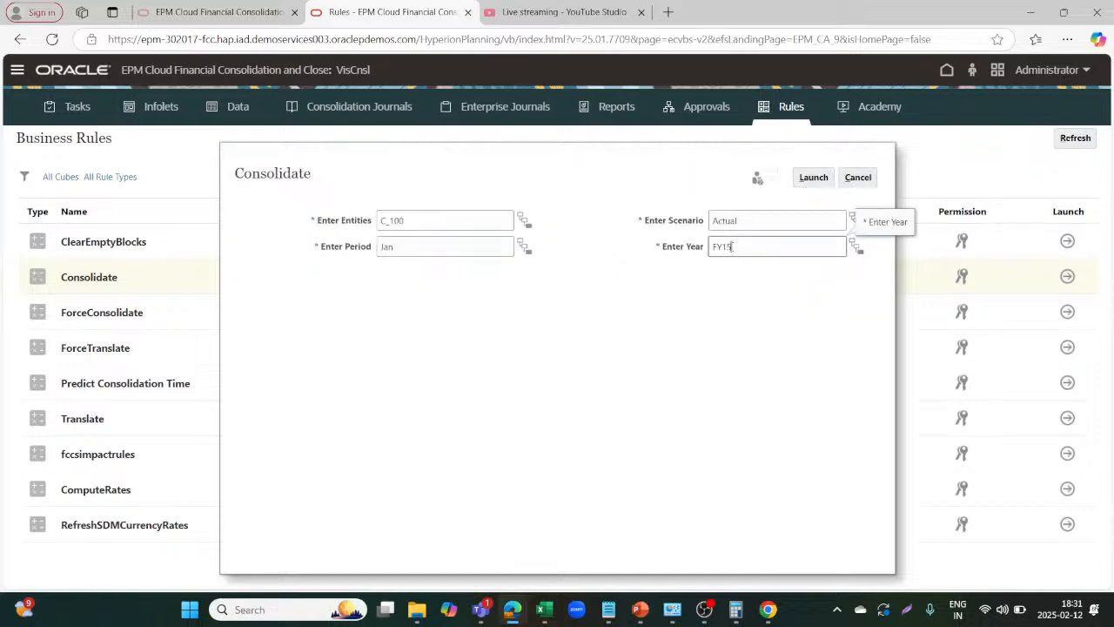
left_click(427, 249)
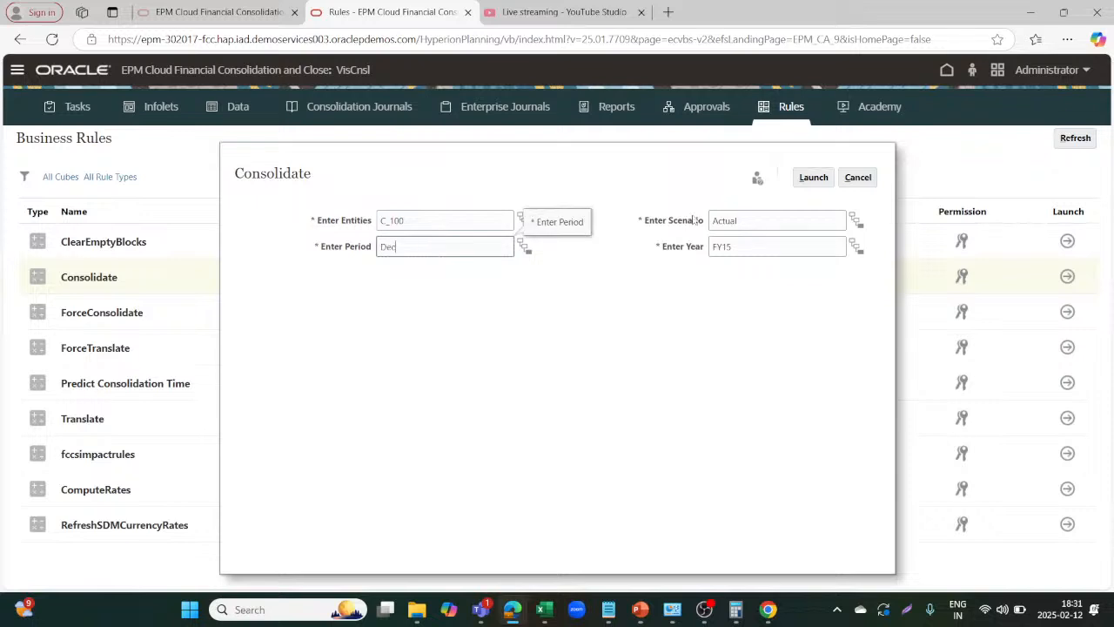
left_click(813, 177)
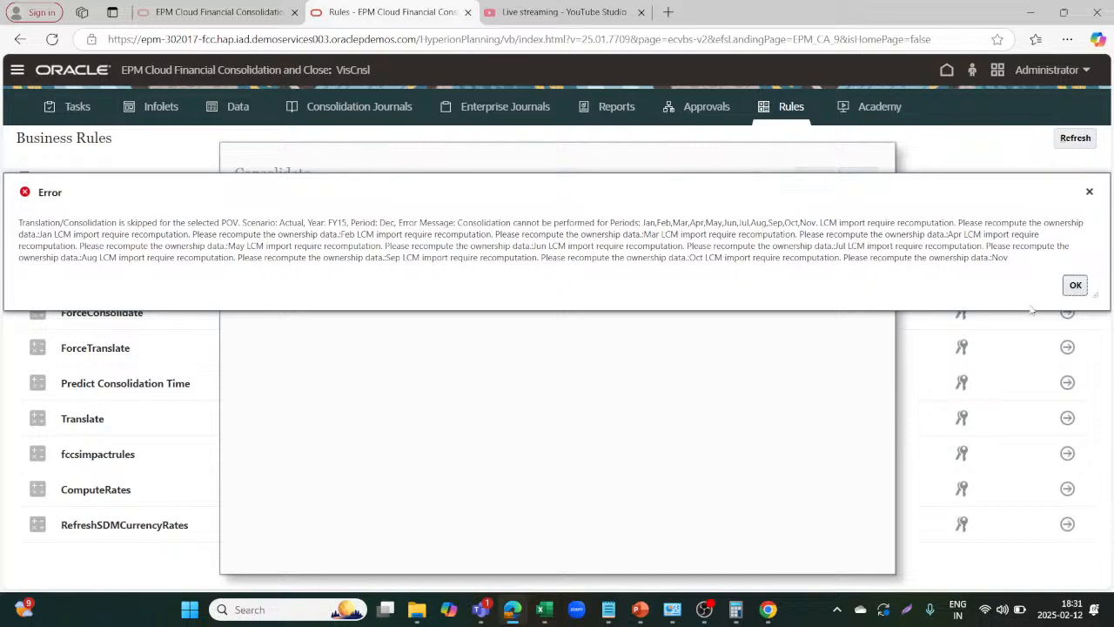
left_click(1075, 287)
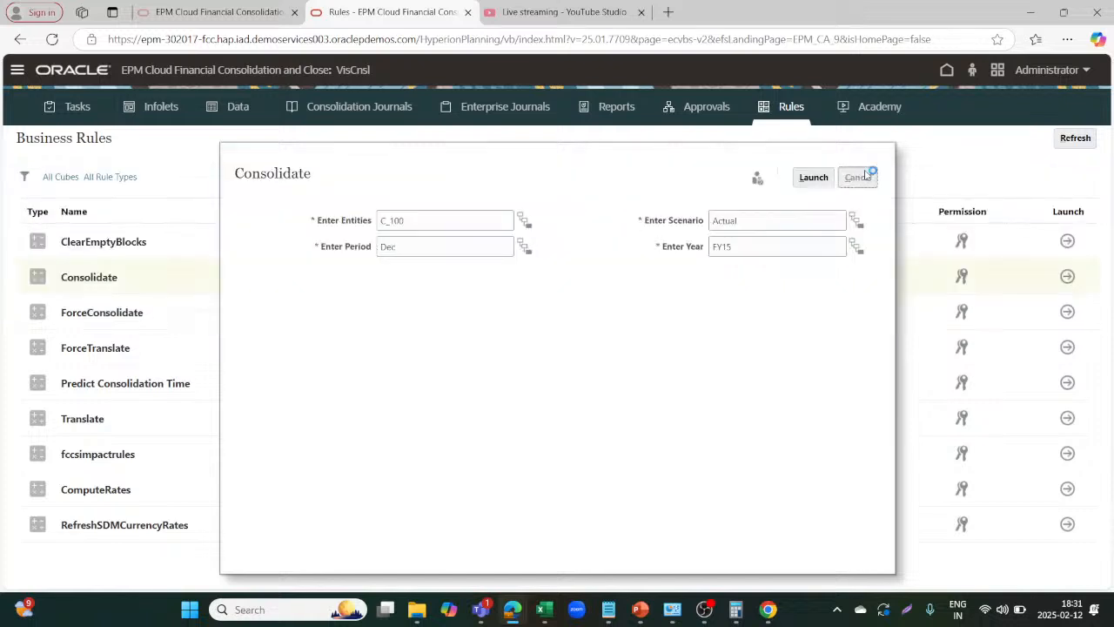
left_click(858, 177)
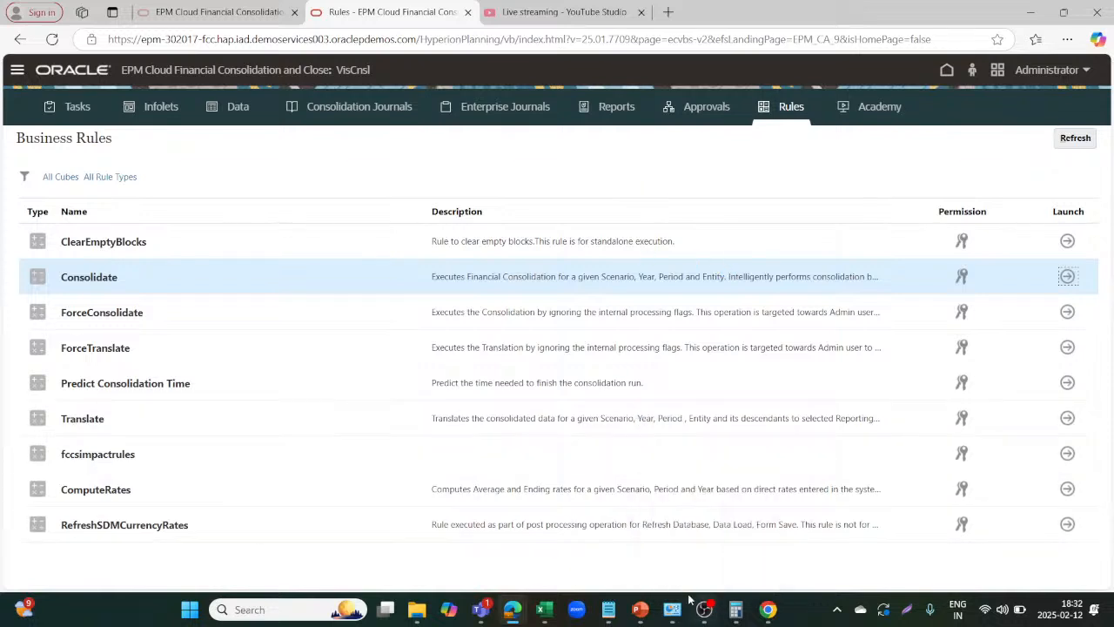
Switch to Calculation Manager, dismiss the launch status of fccsimpactrules, and return to the VisCnsl business rules.
mouse_move(544, 609)
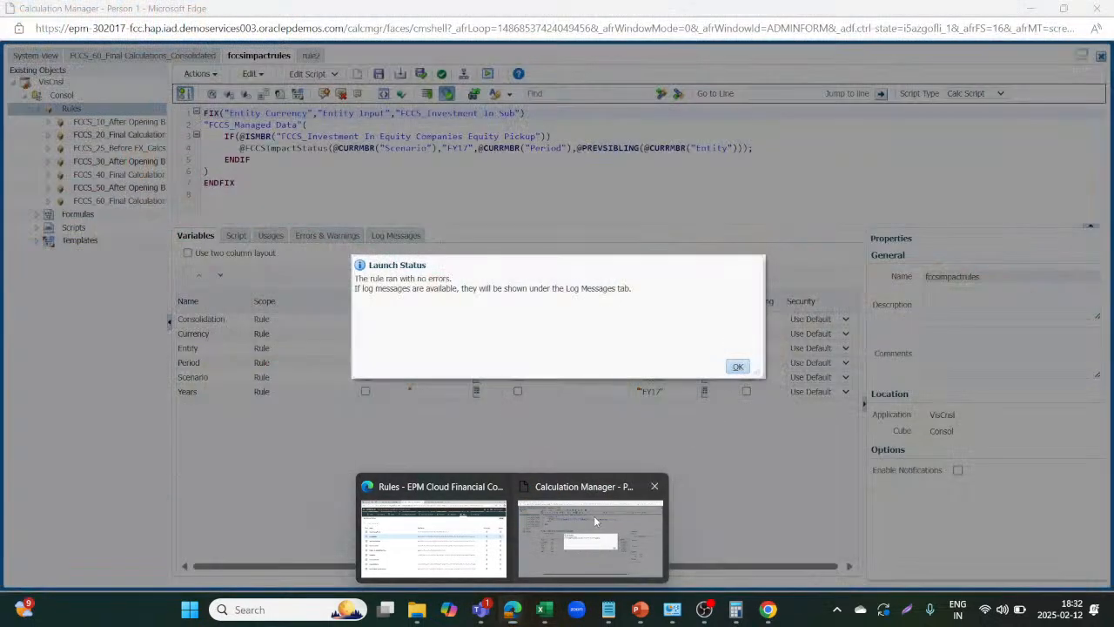
left_click(593, 515)
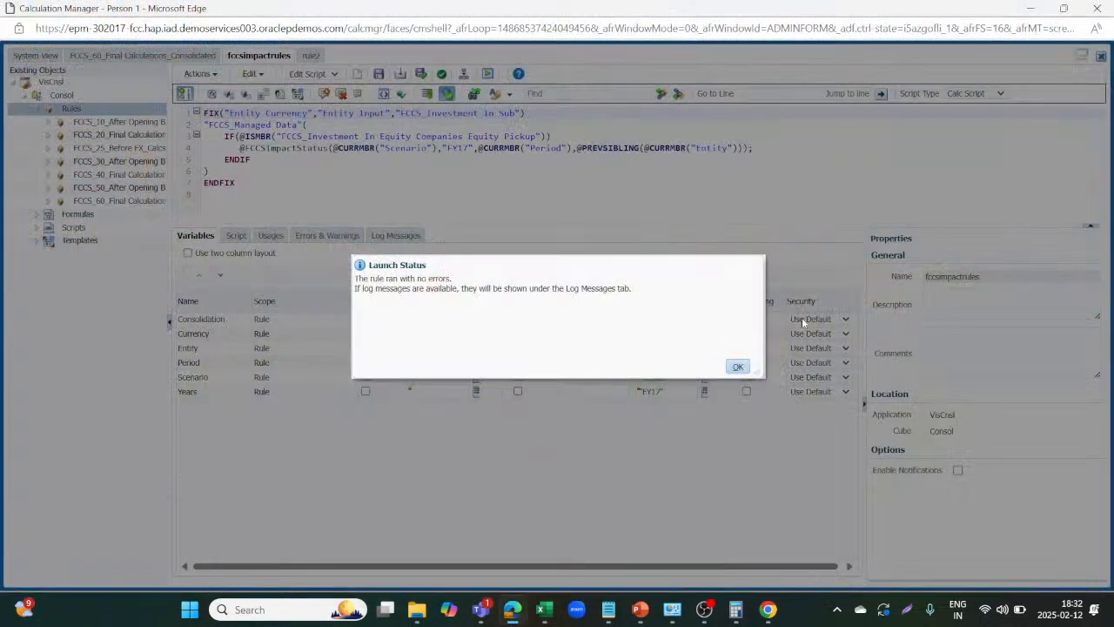
left_click(737, 368)
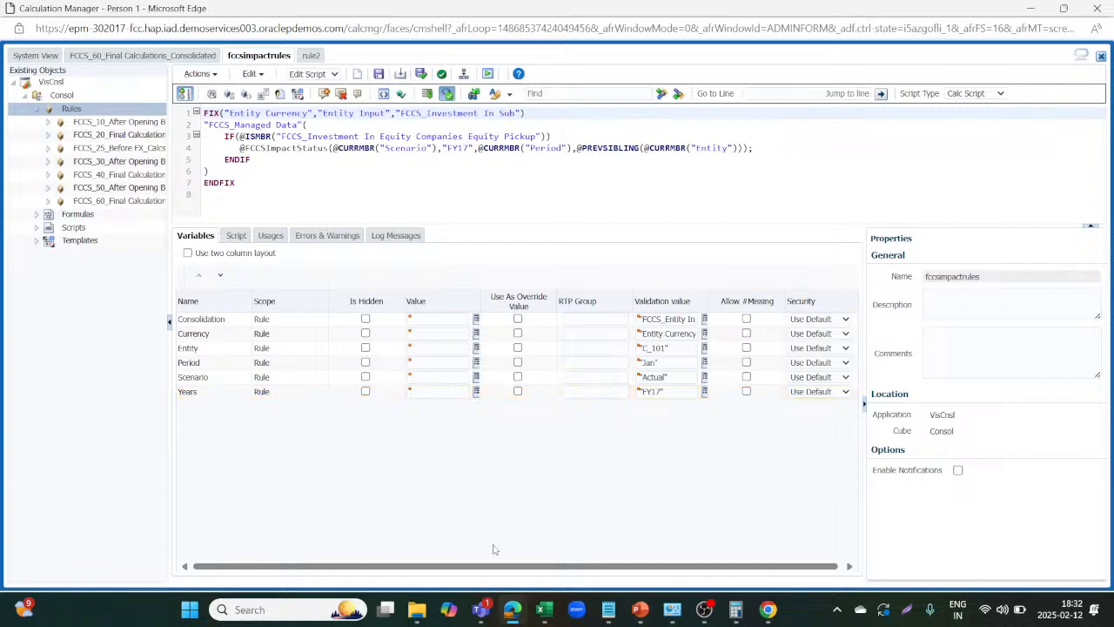
mouse_move(512, 610)
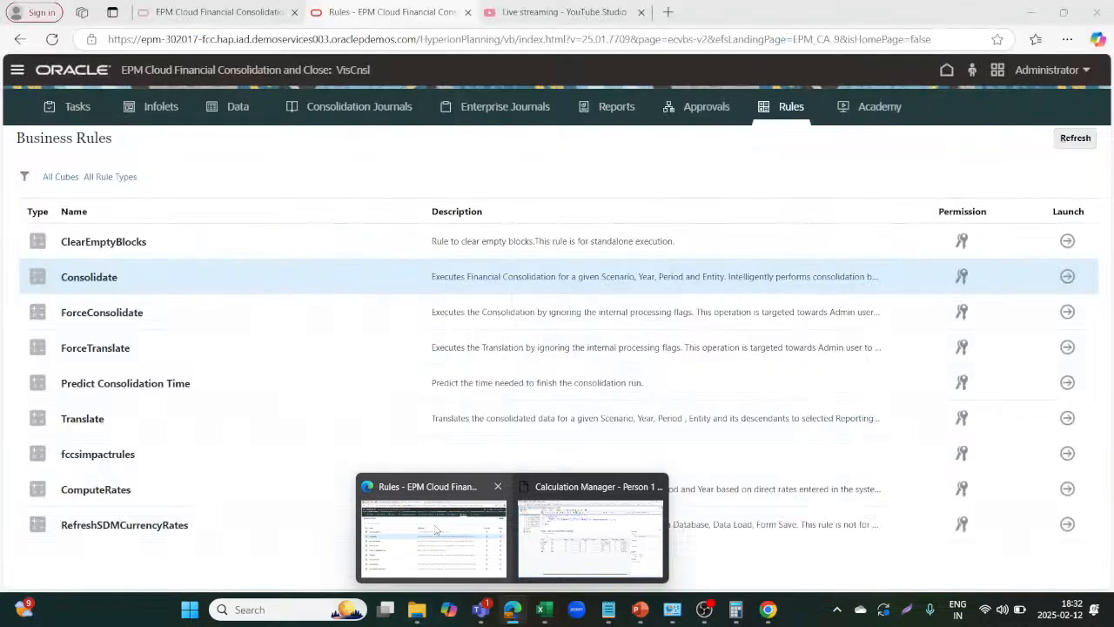
left_click(436, 529)
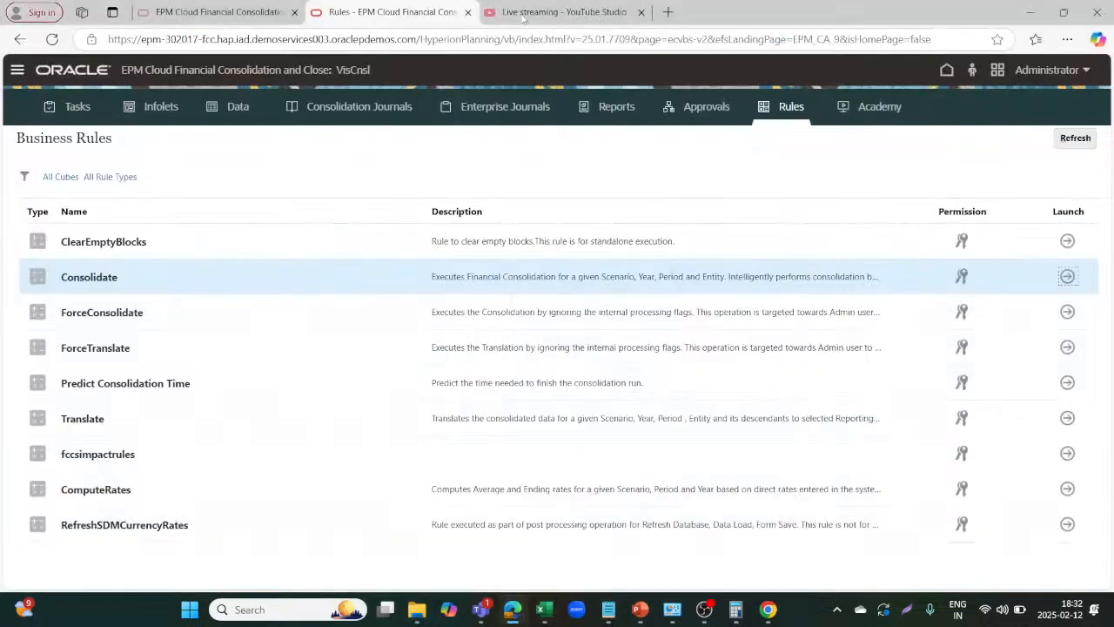
Switch to YouTube Studio, end the live stream, and dismiss the stream summary.
left_click(561, 11)
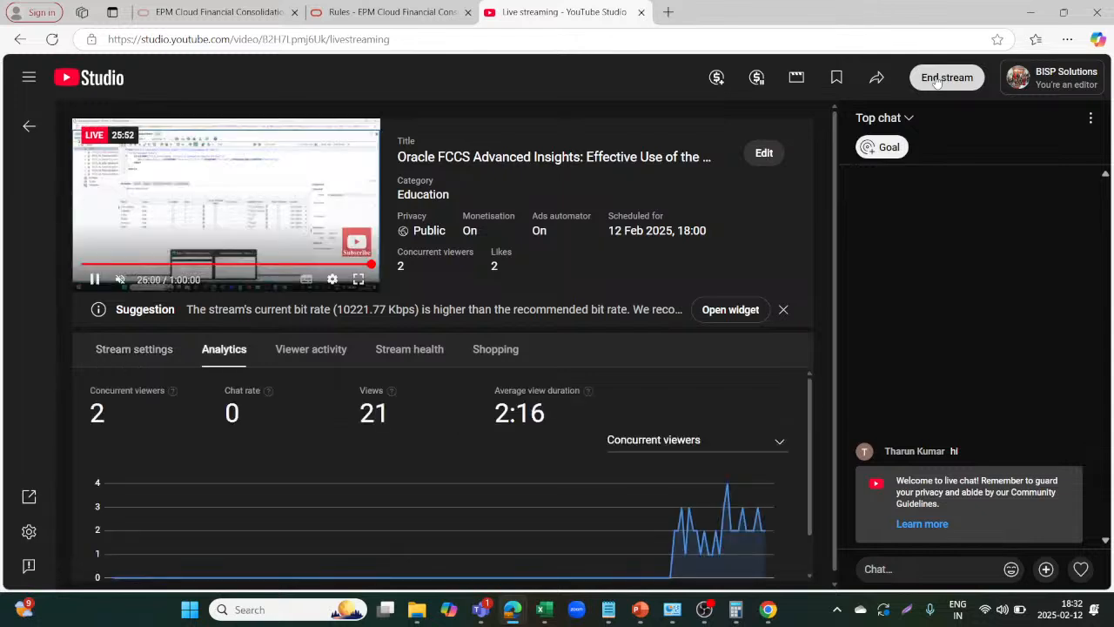
left_click(936, 78)
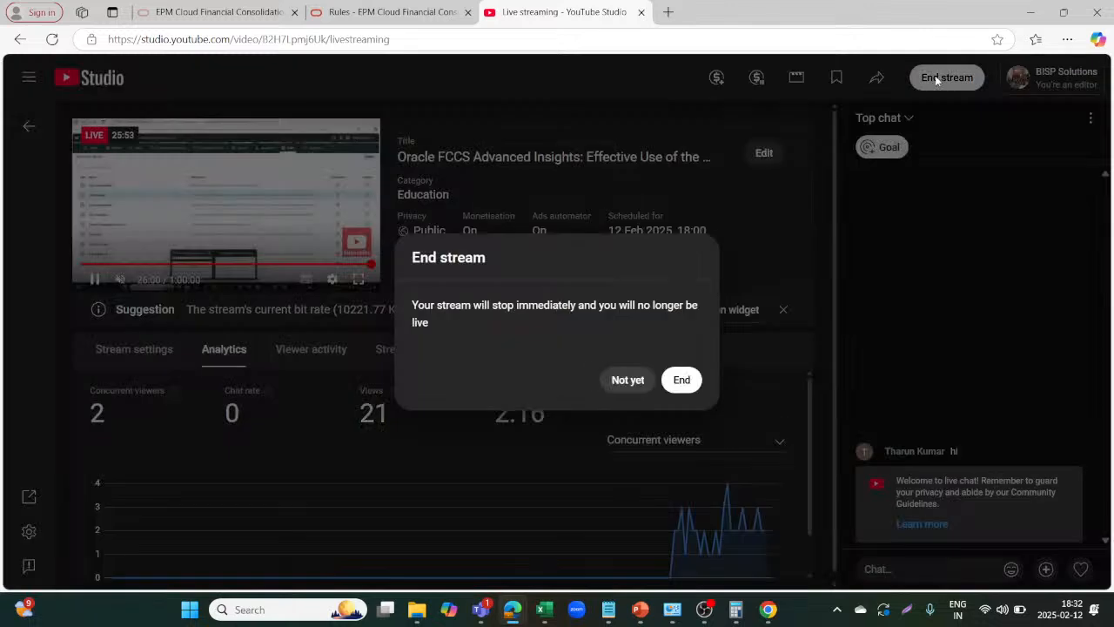
left_click(681, 381)
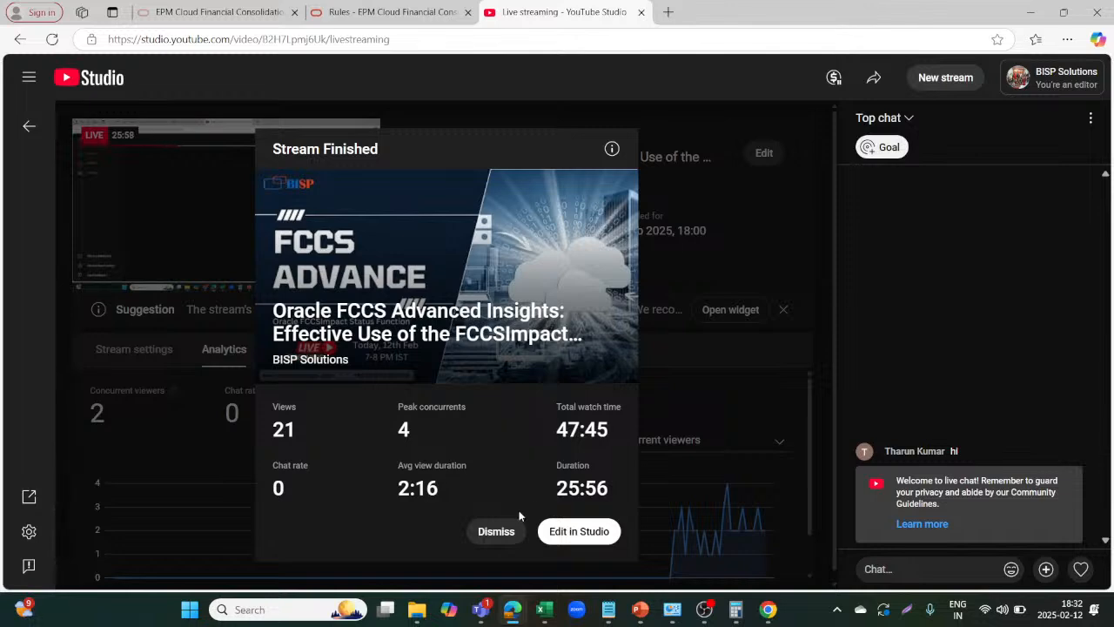
left_click(497, 530)
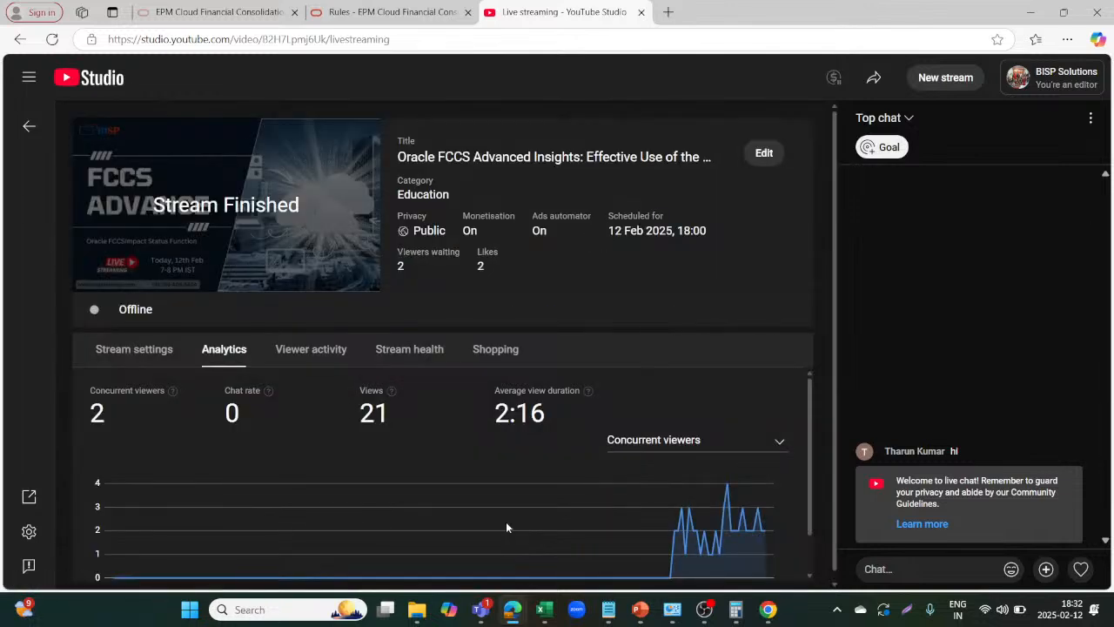